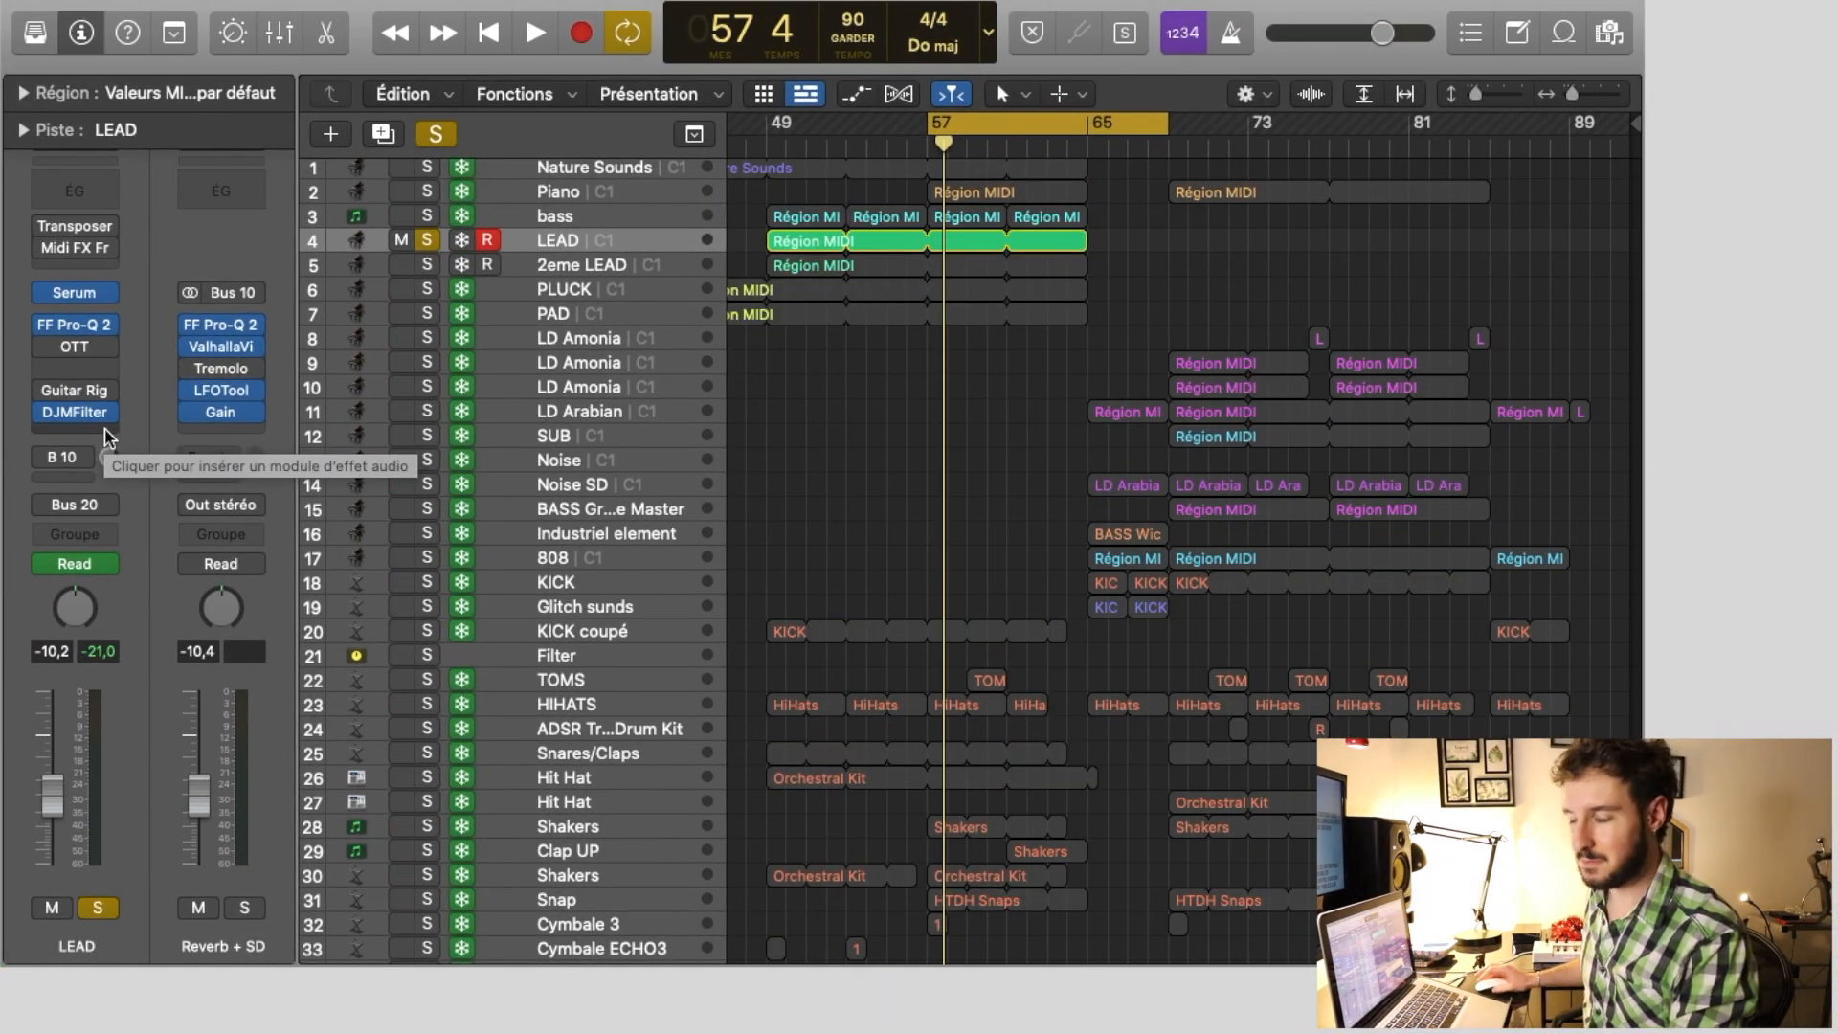
Insert the Spaced Out plug-in in the next free audio effect slot of the LEAD track
left_click(106, 433)
left_click(143, 496)
mouse_move(96, 479)
left_click(287, 481)
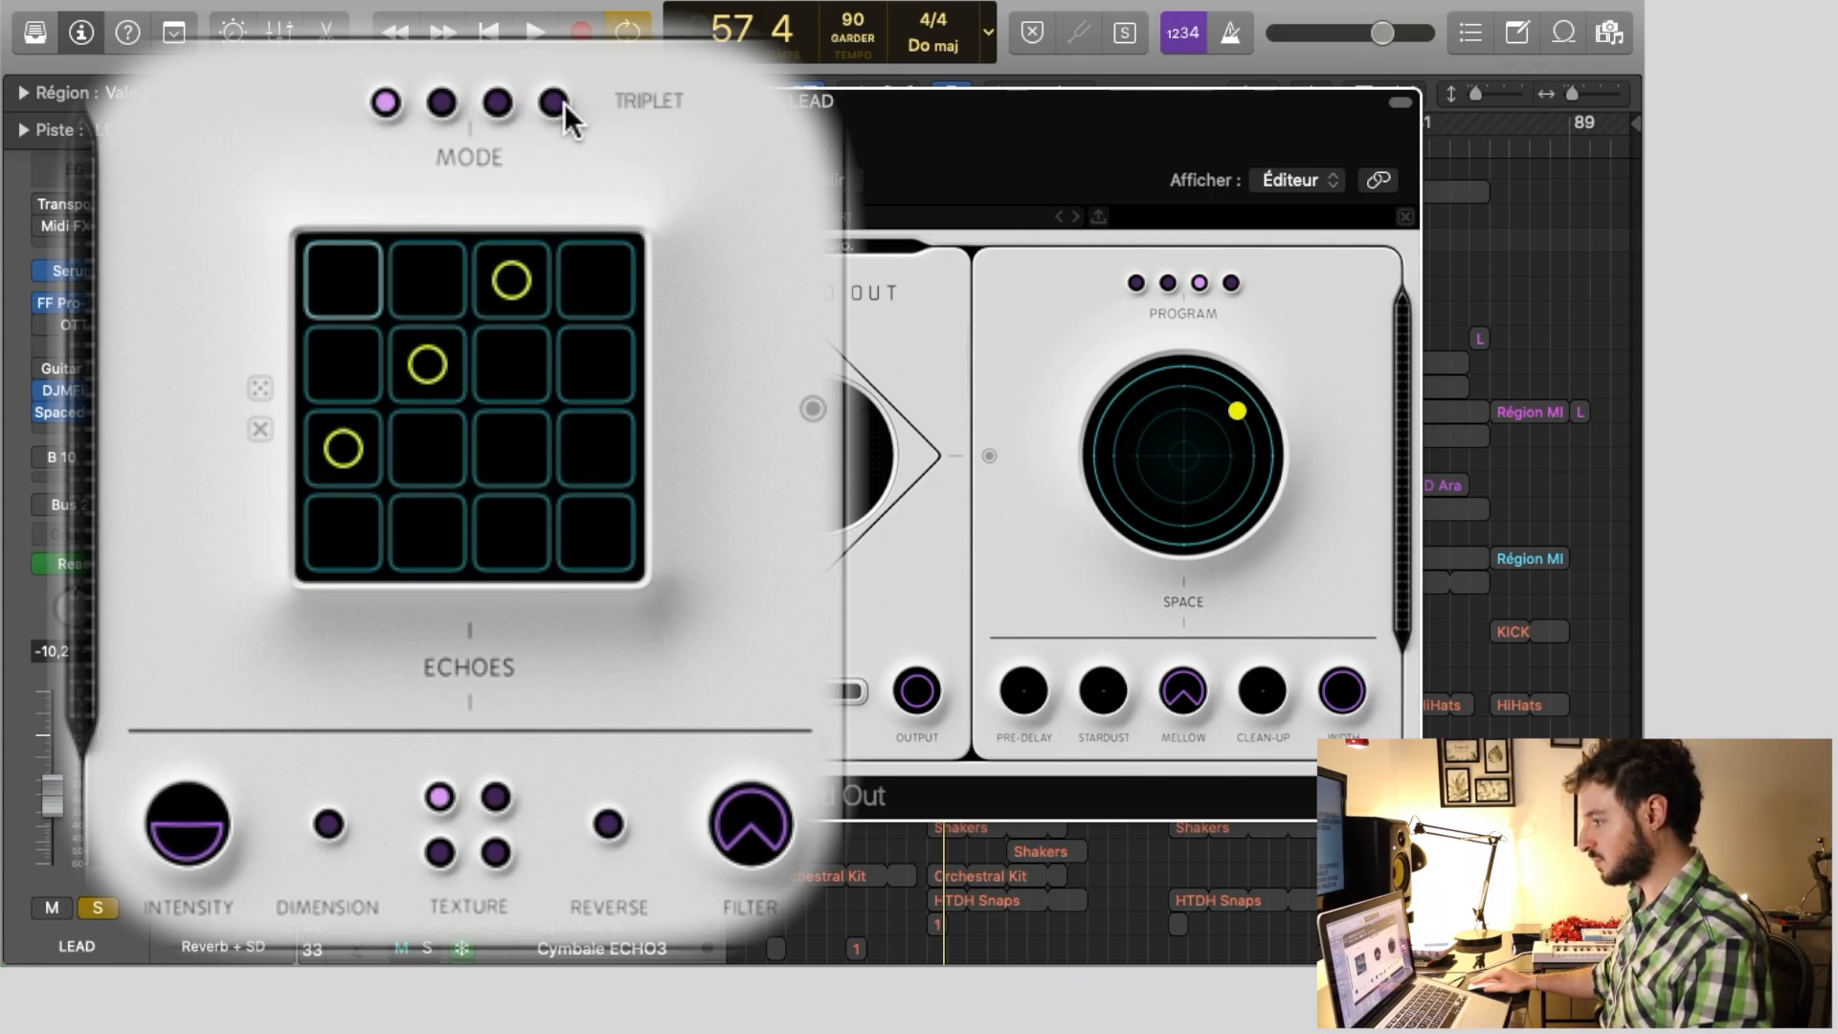
Randomize the echo pattern four times and toggle the Echoes section
left_click(260, 391)
left_click(261, 390)
left_click(260, 390)
left_click(260, 391)
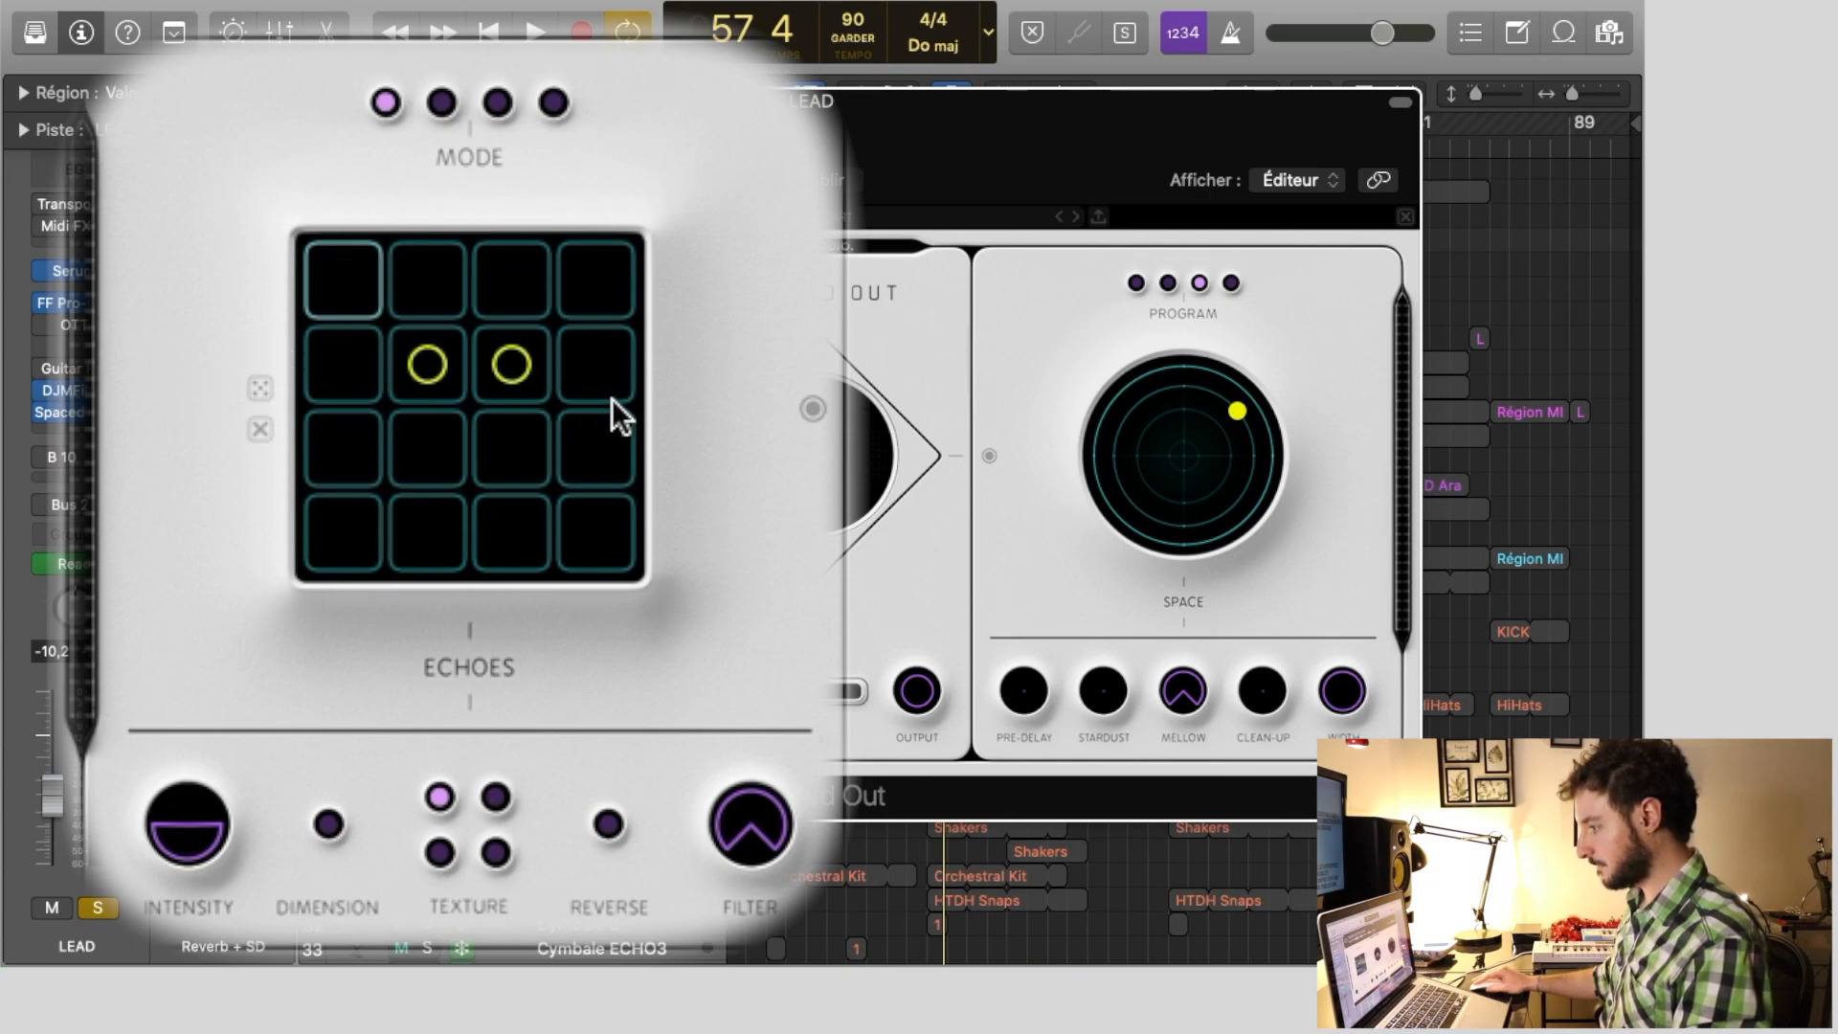
left_click(812, 409)
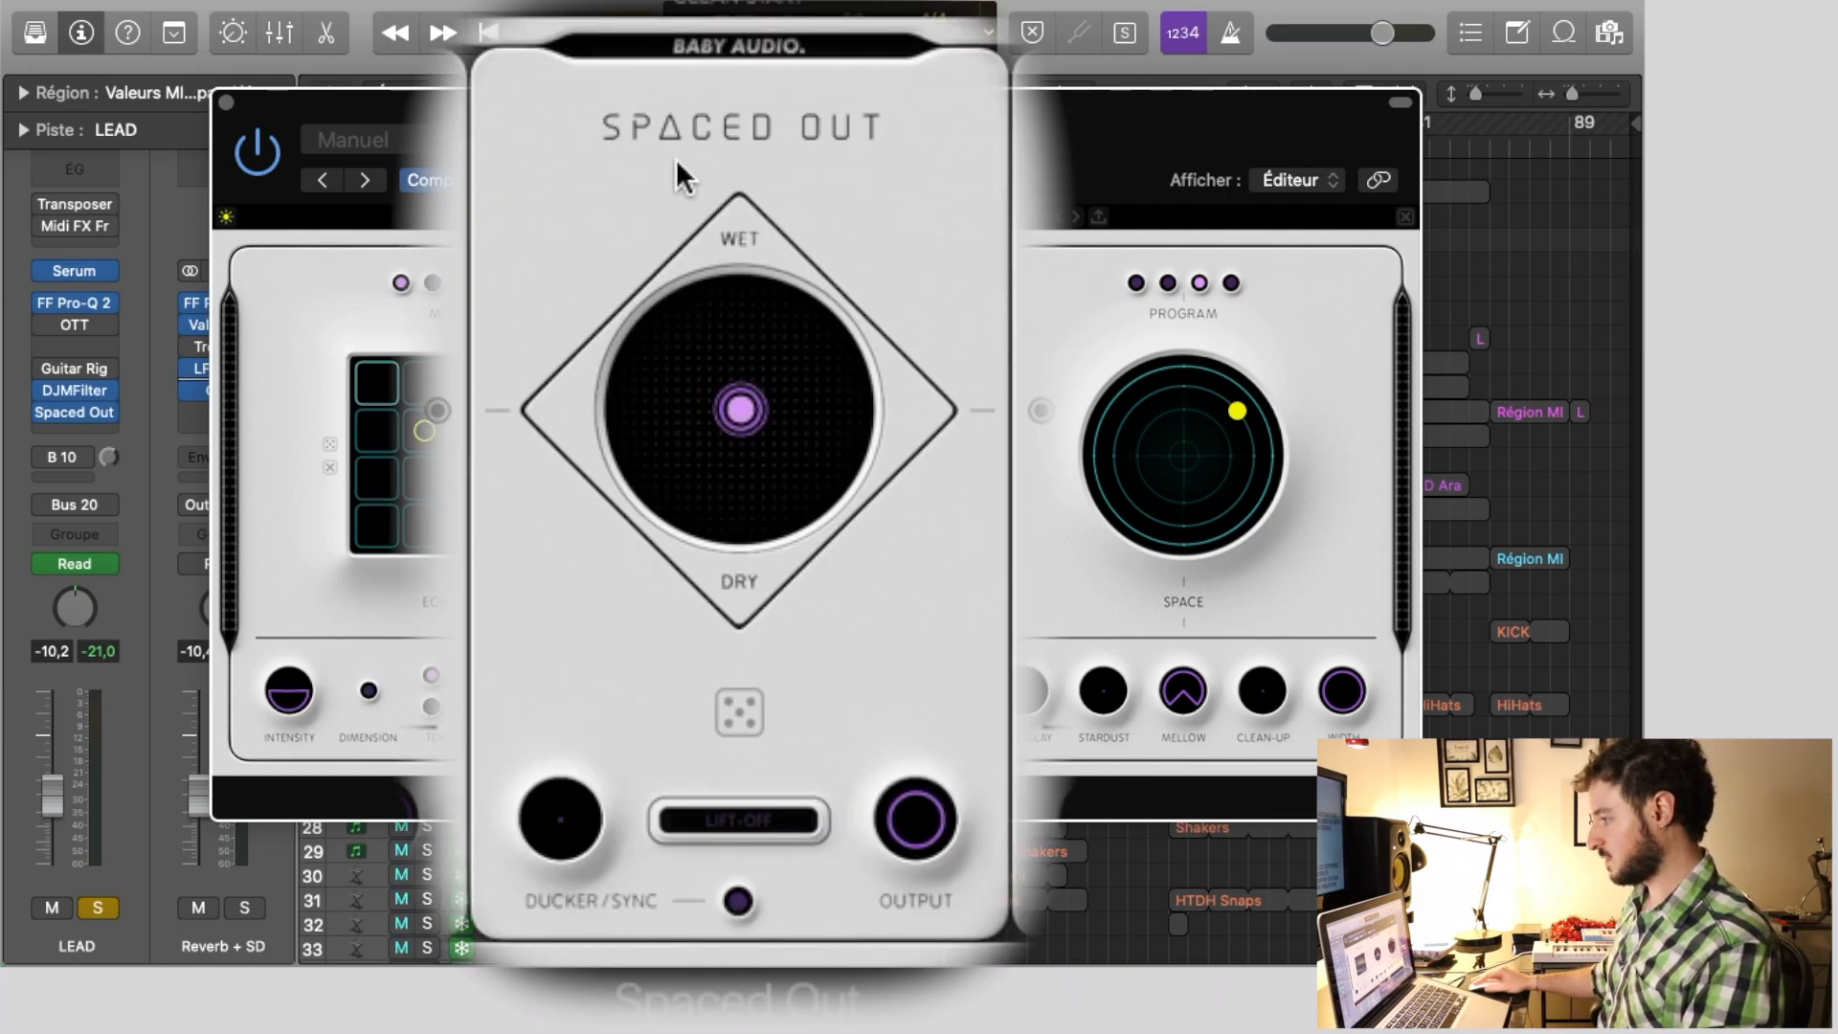
Nudge the mix point slightly toward Wet and the Echoes side, and set the Ducker to 28
mouse_move(740, 414)
left_mouse_down()
mouse_move(725, 287)
mouse_move(727, 520)
mouse_move(651, 441)
mouse_move(731, 424)
mouse_move(750, 393)
mouse_move(870, 402)
mouse_move(850, 454)
mouse_move(882, 377)
mouse_move(875, 400)
mouse_move(705, 426)
mouse_move(642, 375)
mouse_move(609, 412)
mouse_move(620, 469)
mouse_move(597, 372)
mouse_move(594, 462)
mouse_move(598, 394)
mouse_move(730, 402)
left_mouse_up()
mouse_move(568, 794)
left_click_drag(569, 821, 553, 656)
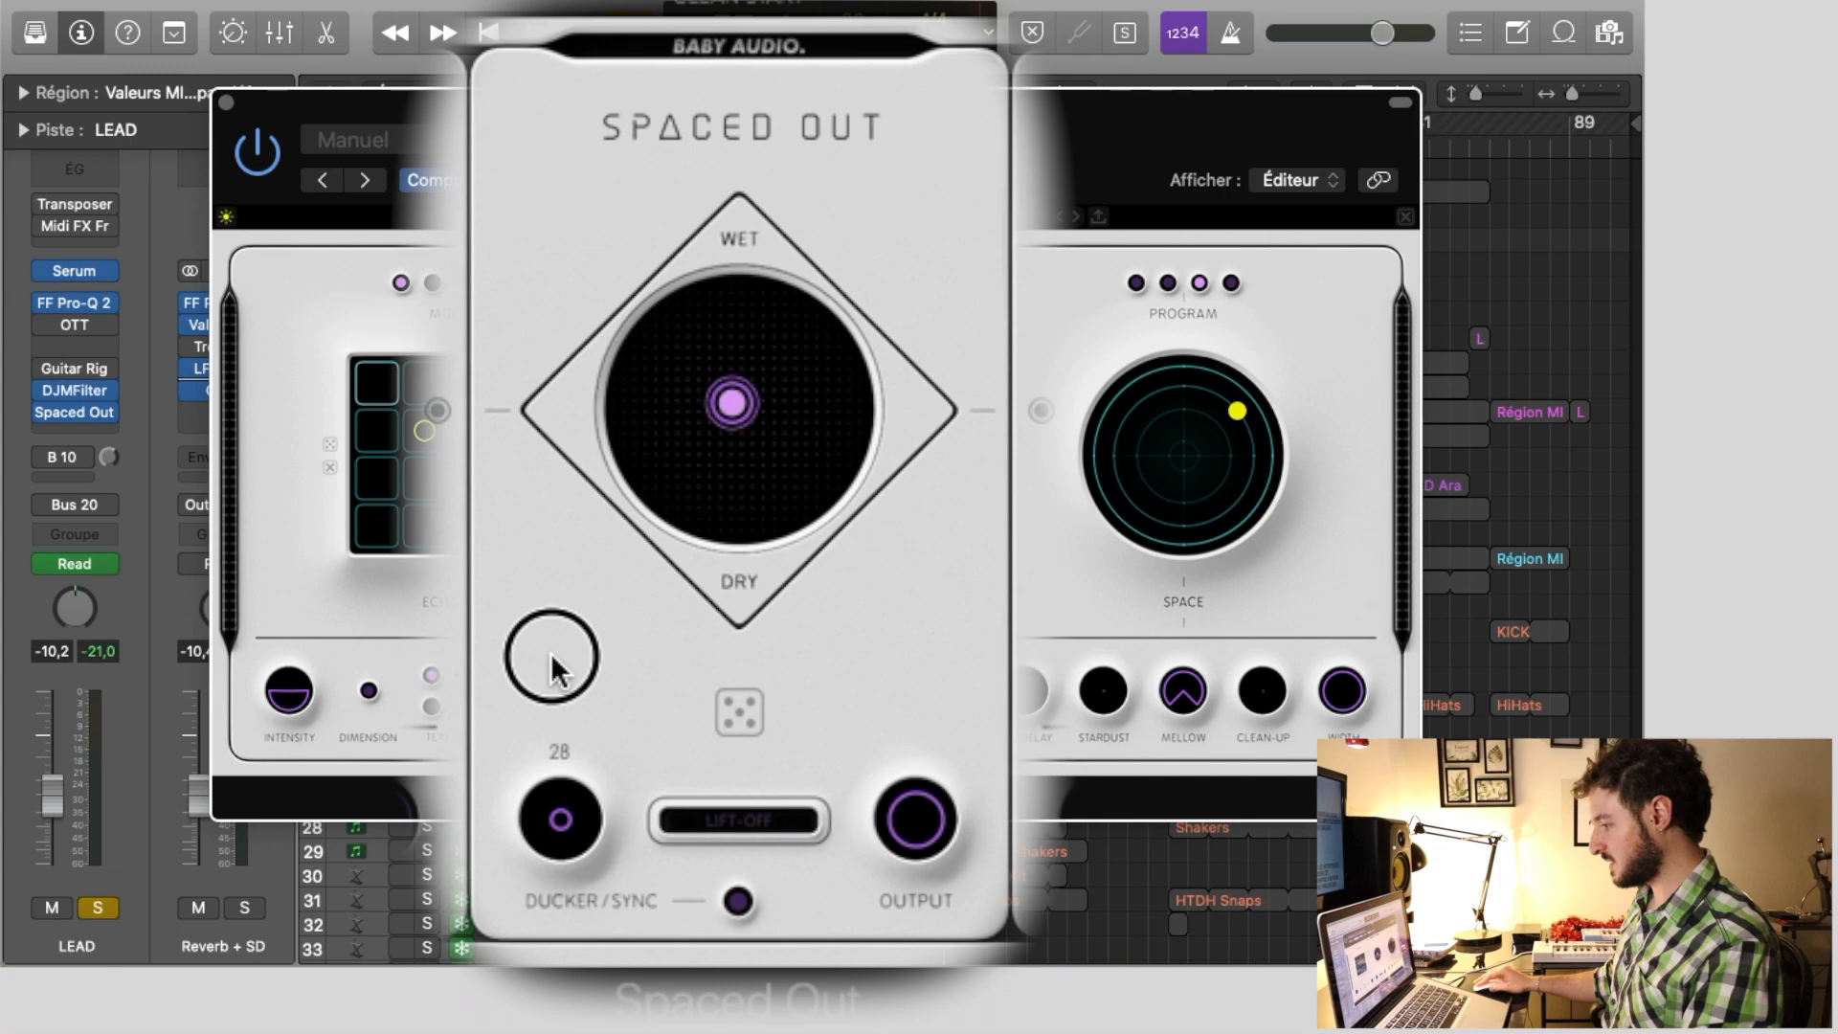
Engage Lift-Off, generate a random overall setting, and lower the Output level
left_click(721, 825)
left_click(745, 824)
left_click(738, 709)
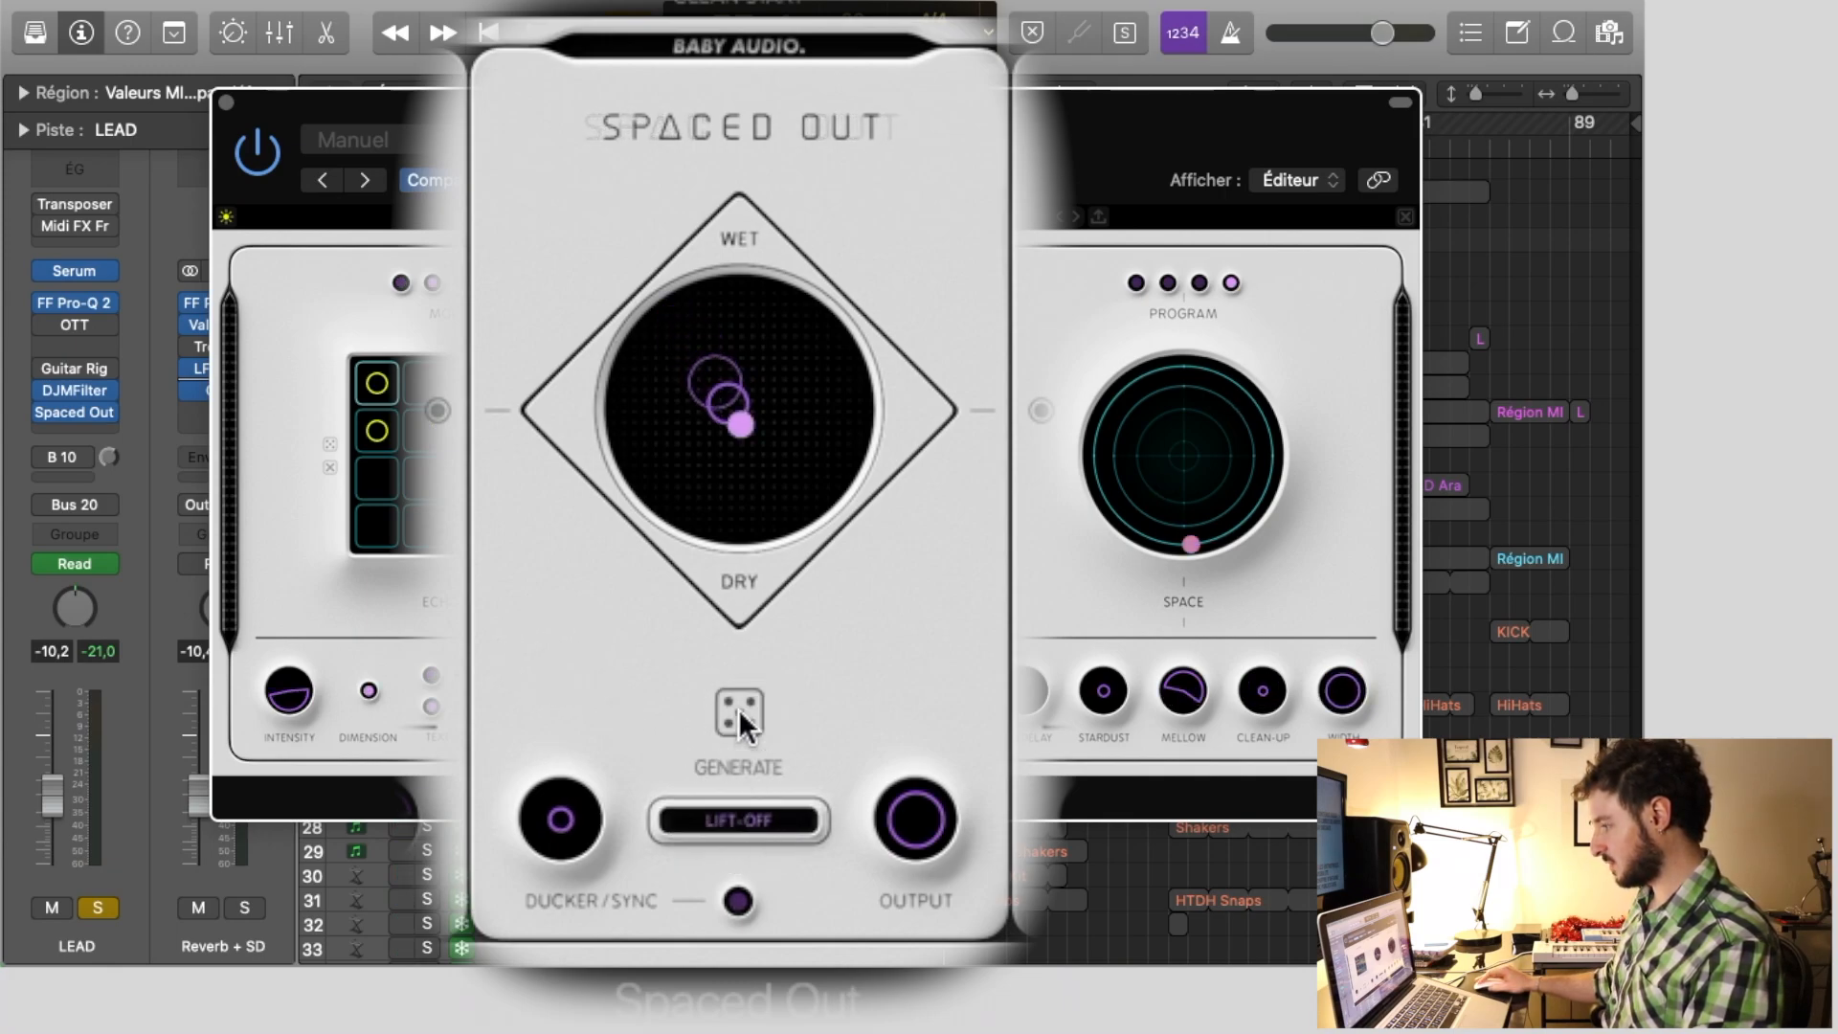
left_click_drag(920, 816, 922, 912)
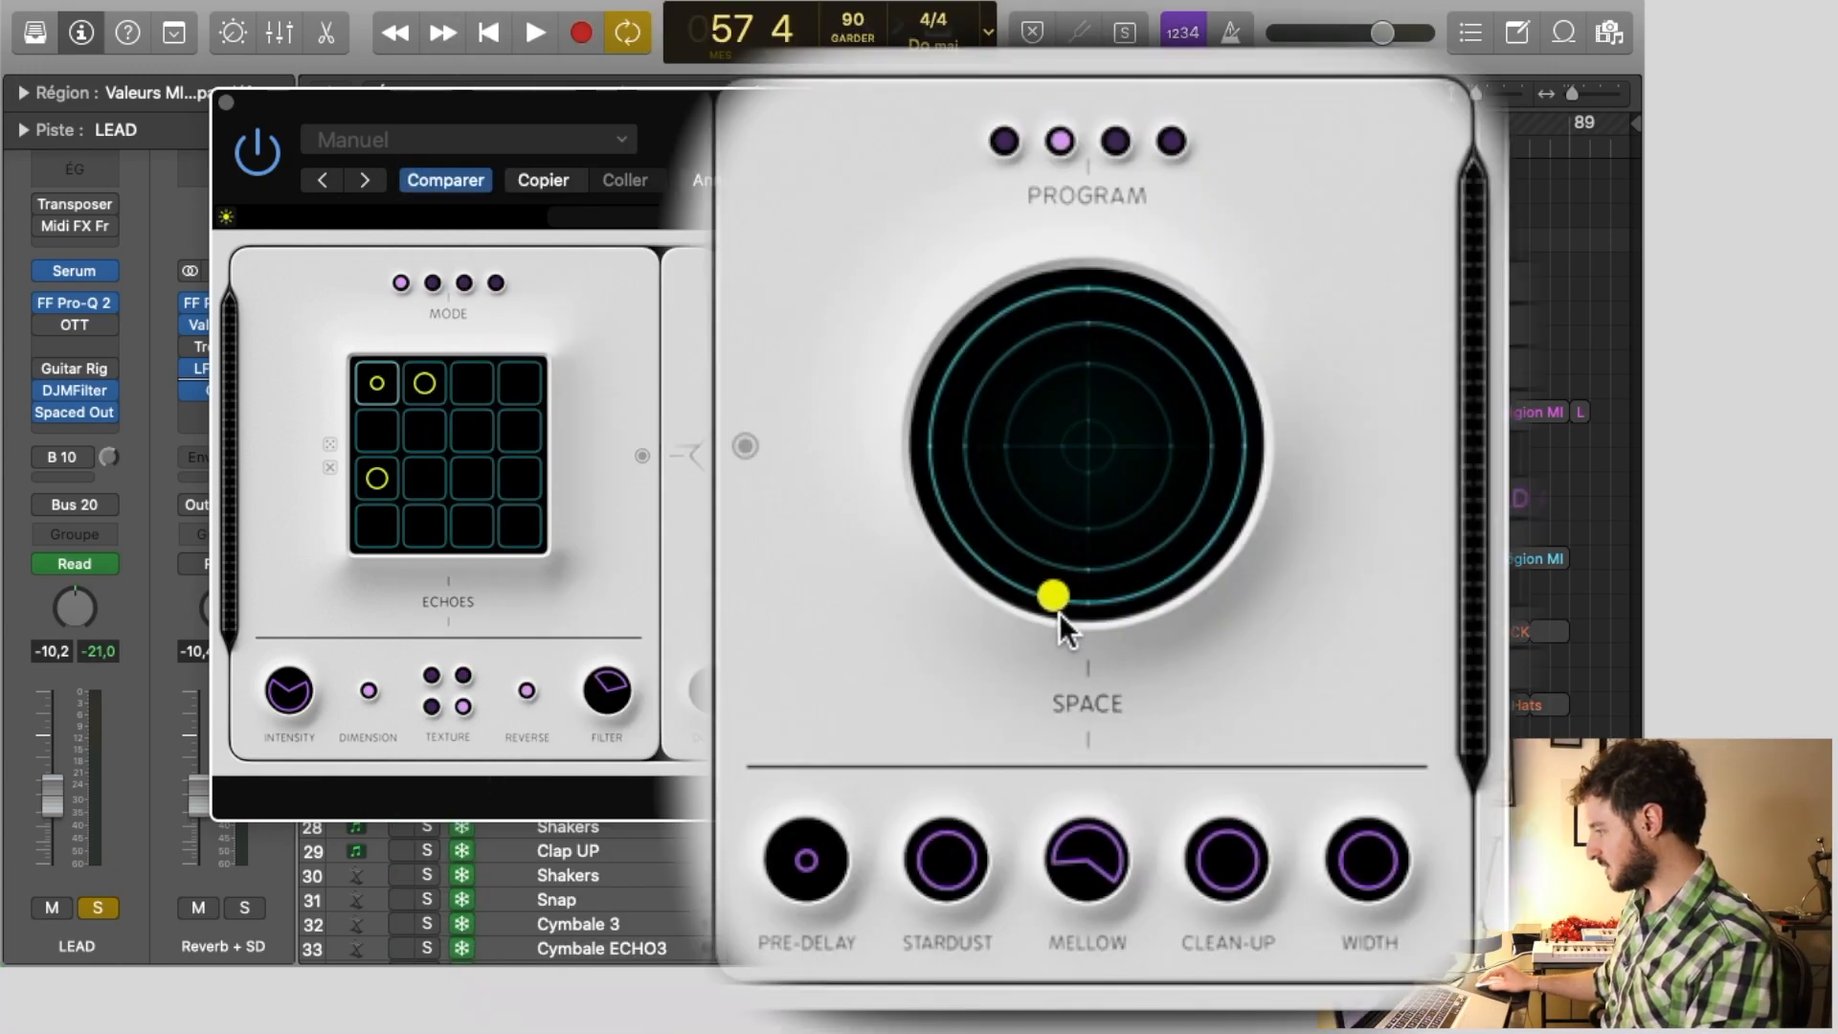
Move the Space point just above the centre and switch the reverb Program to the fourth option
left_click_drag(1058, 611, 1091, 395)
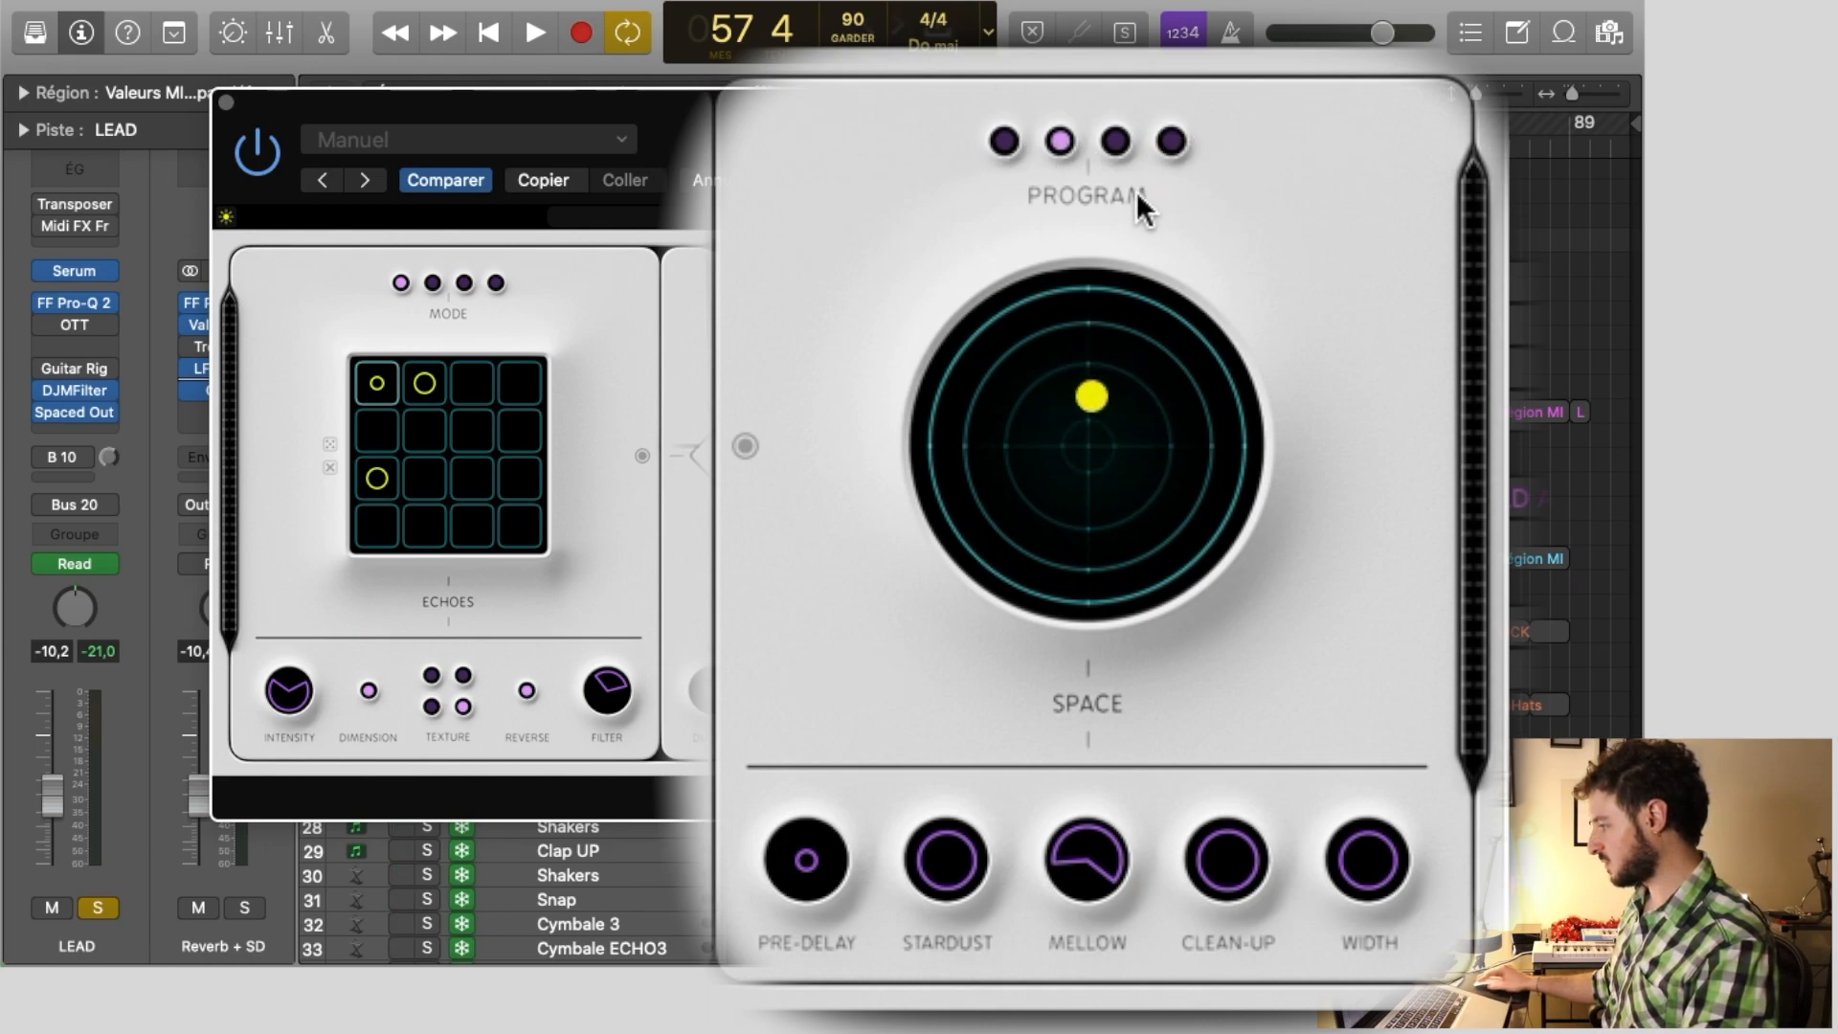
left_click(998, 145)
left_click(1068, 140)
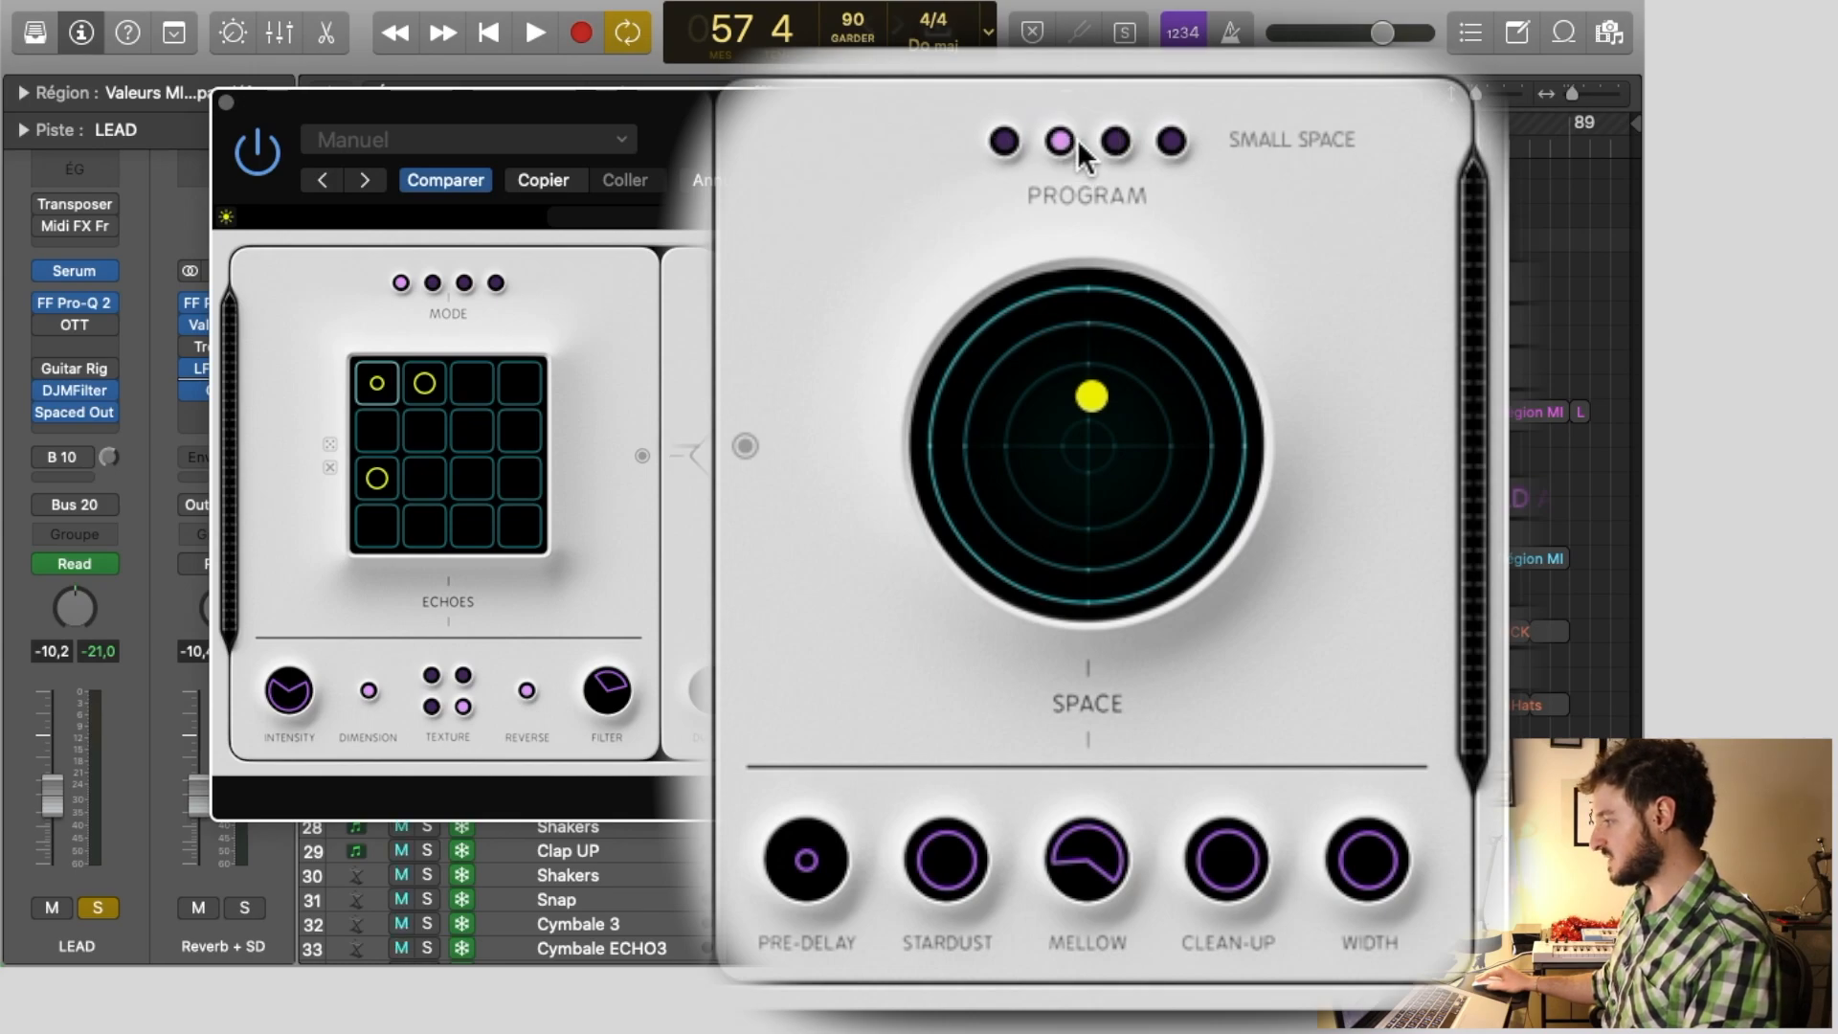
left_click(1168, 142)
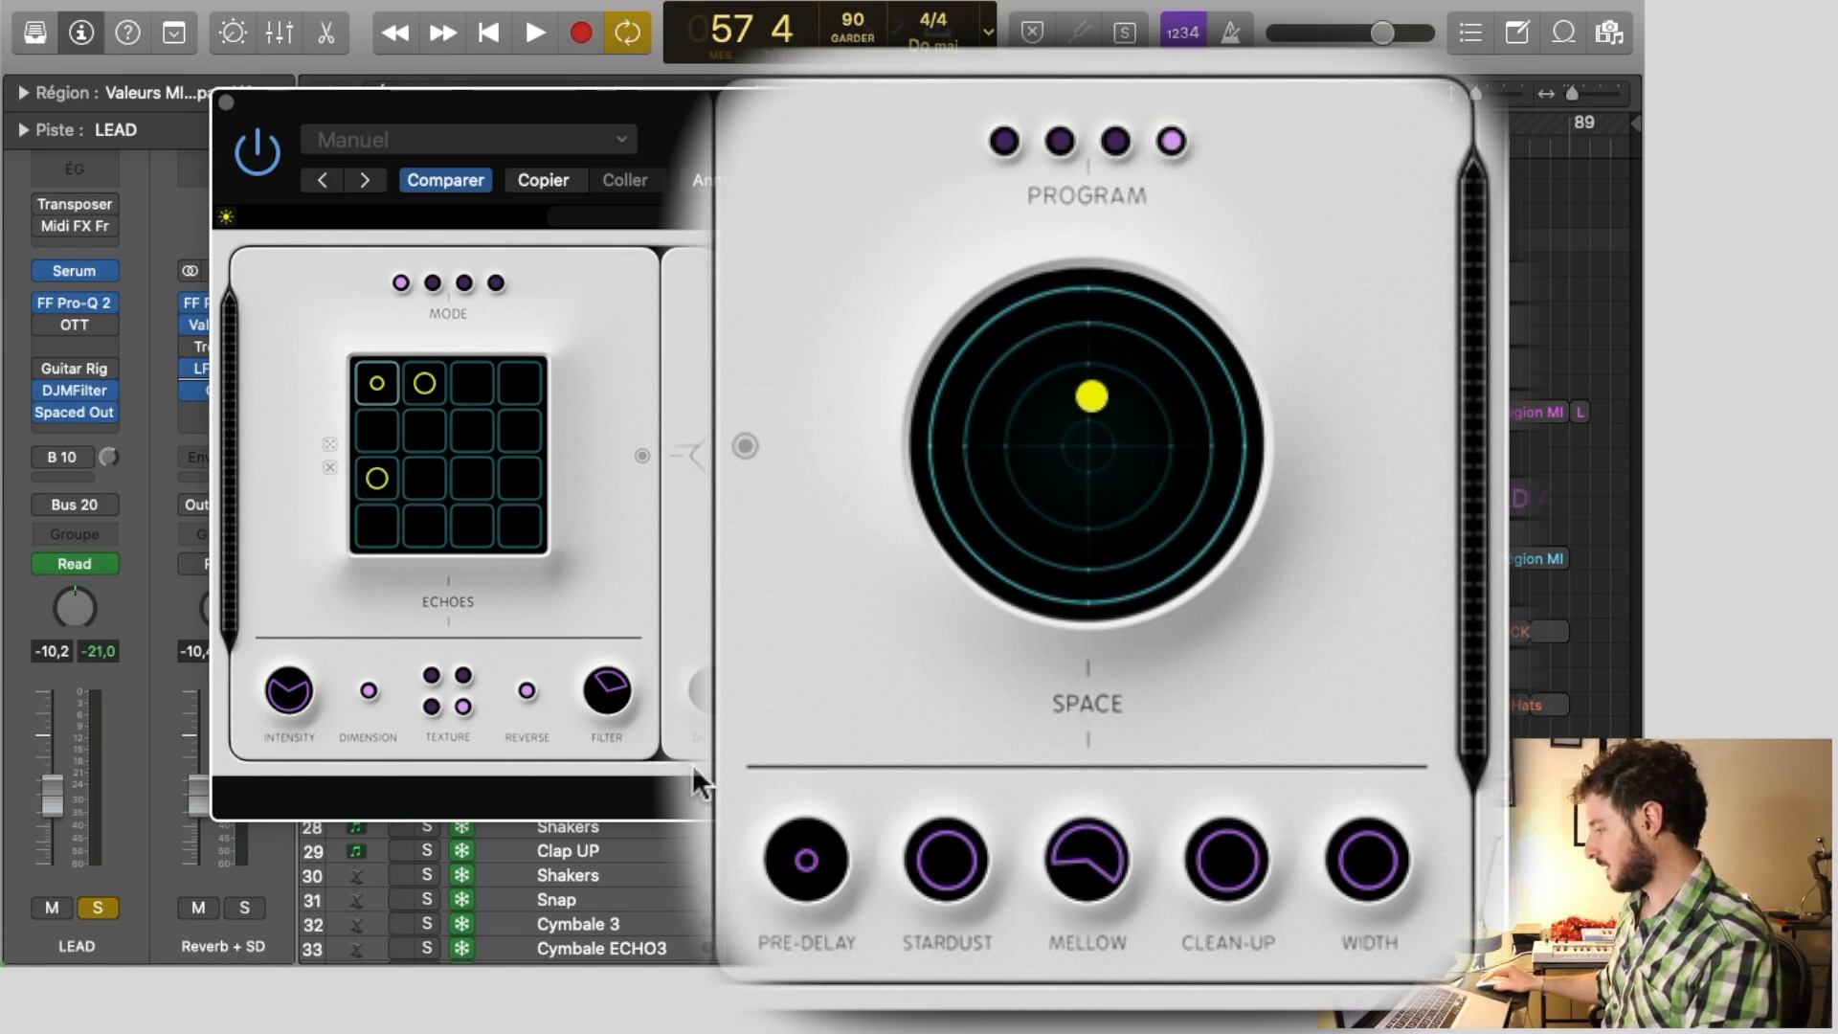
Adjust the reverb's Pre-Delay, Stardust, Mellow and Clean-Up, and reduce Width to 38
mouse_move(800, 861)
left_mouse_down()
mouse_move(780, 718)
mouse_move(814, 854)
left_mouse_up()
left_click_drag(926, 872, 997, 648)
left_click_drag(1196, 828, 1246, 997)
left_click_drag(1367, 885, 1374, 1030)
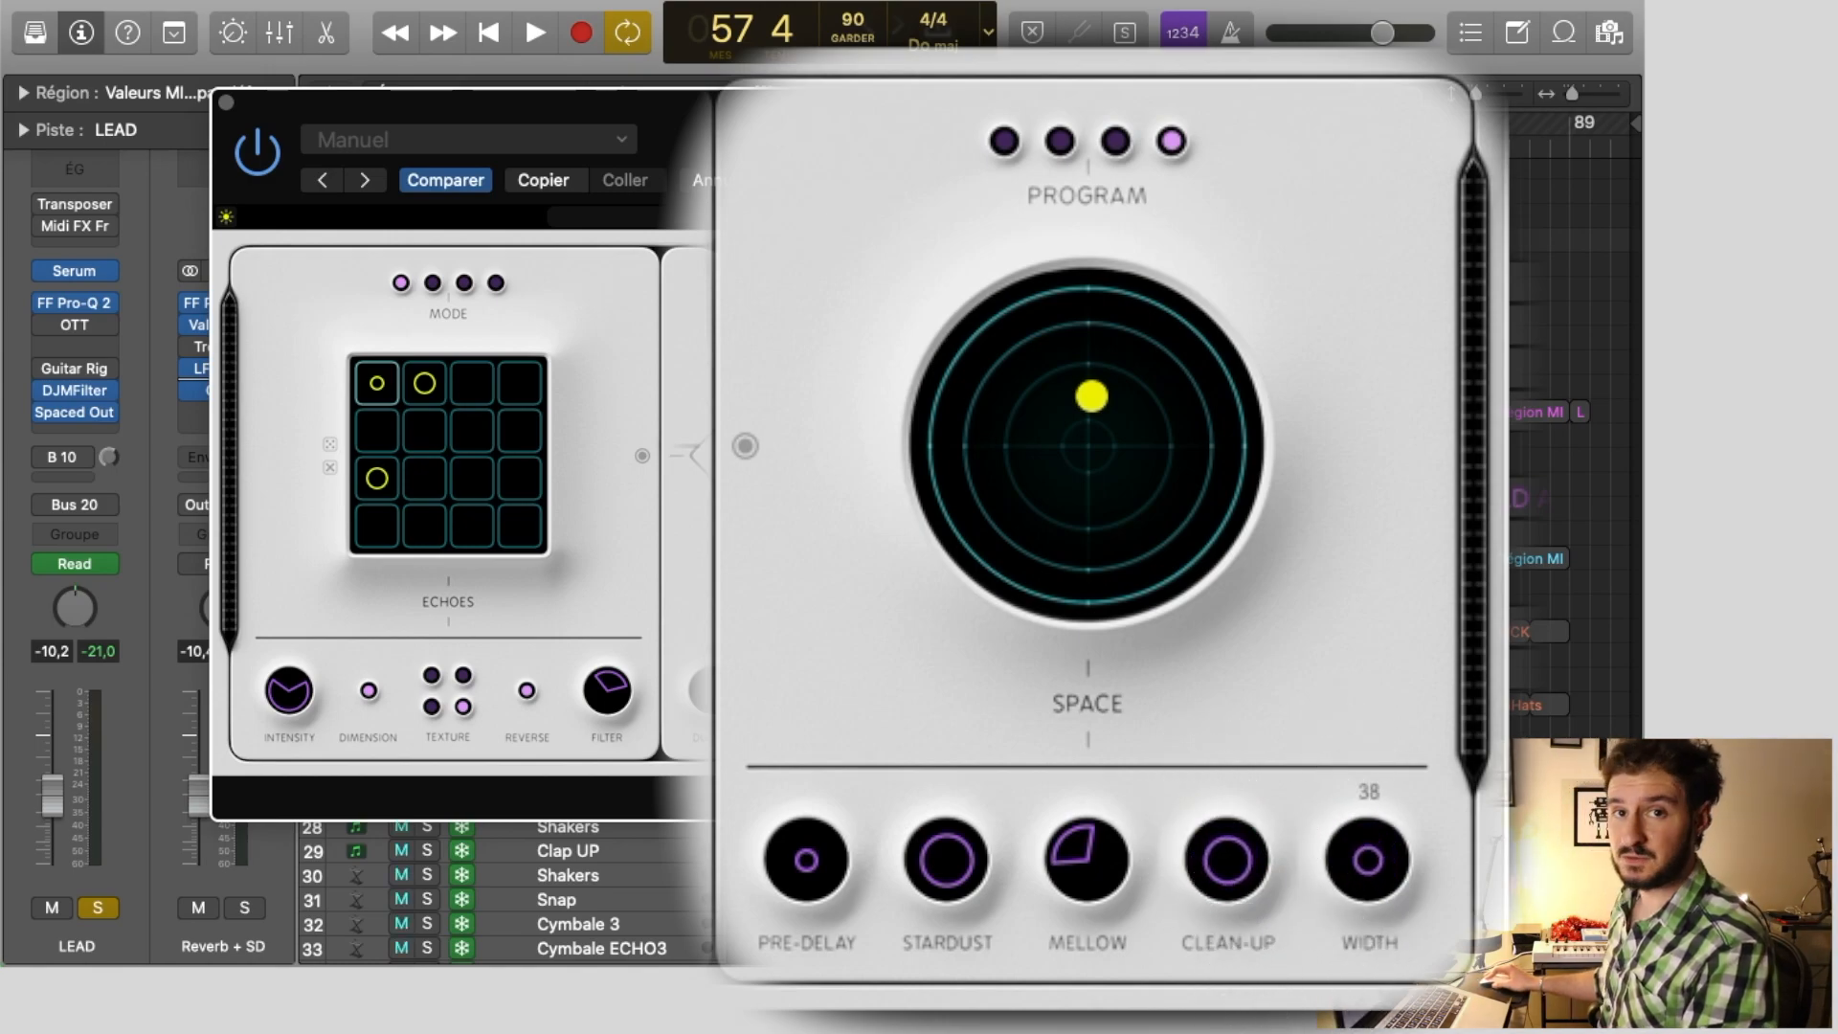
scroll(966, 890, "up", 1)
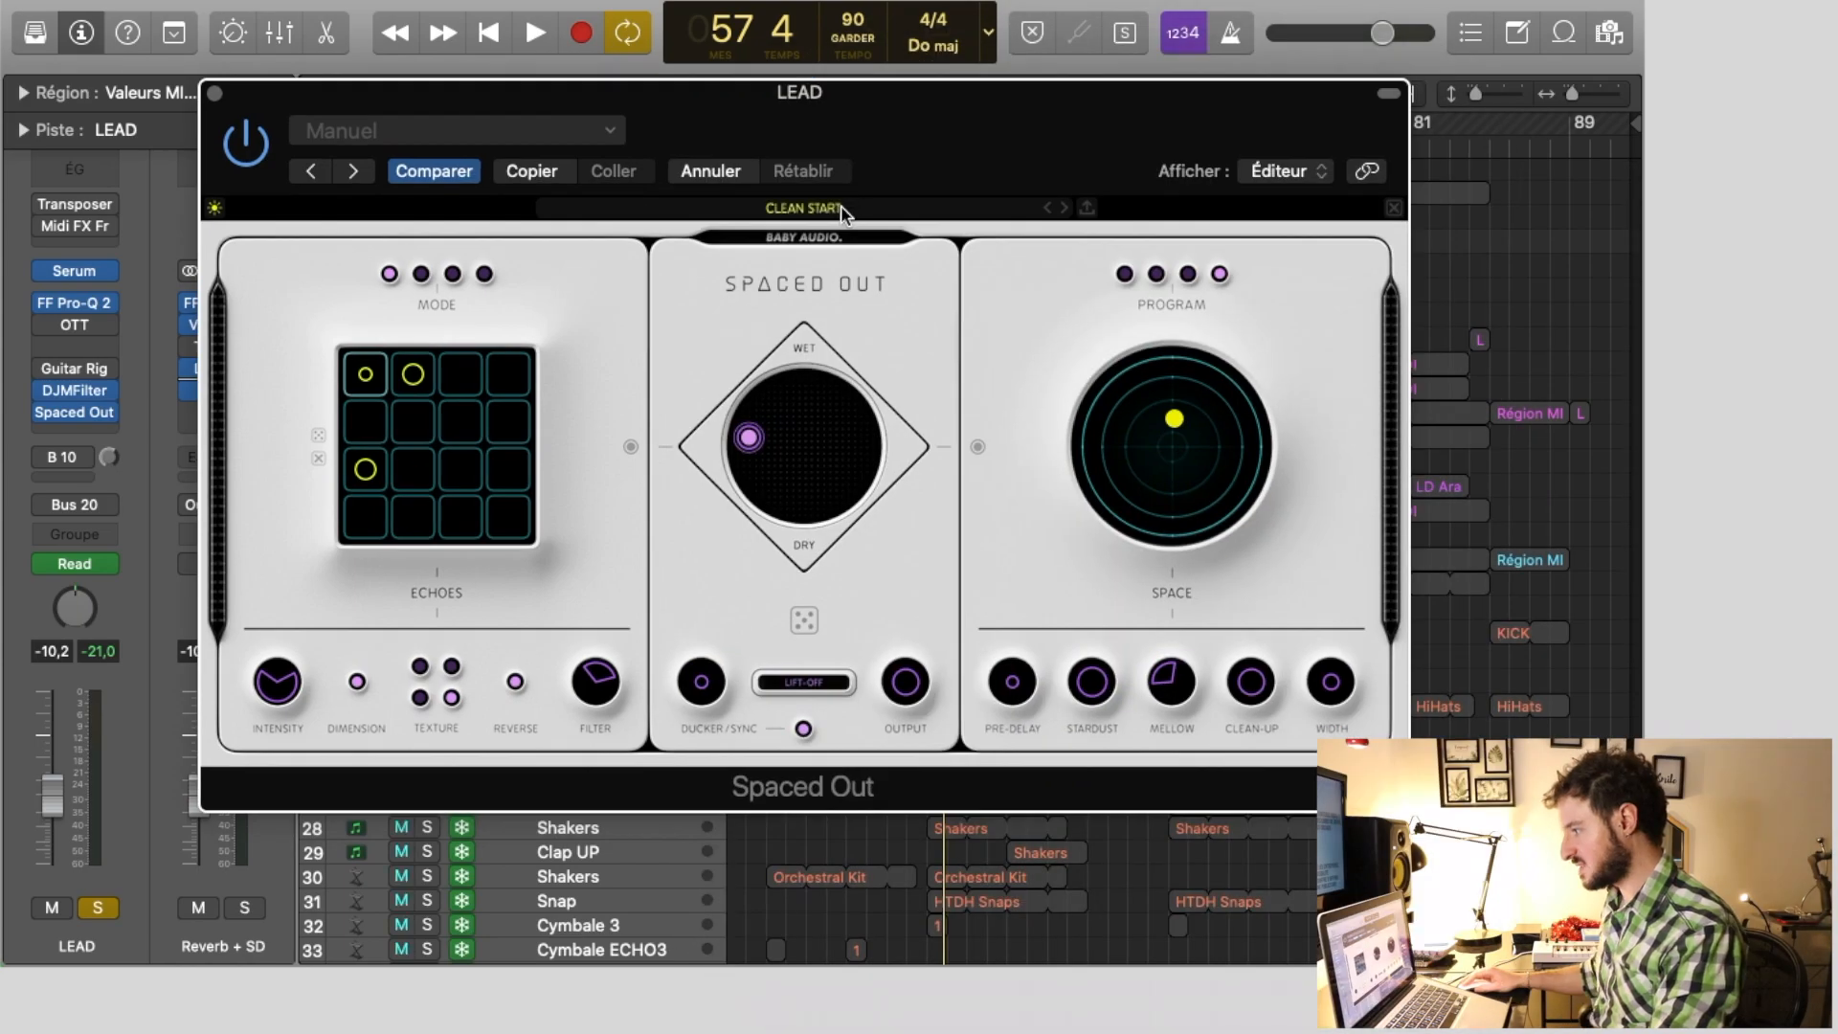
Load the 010 GALLOPER preset and switch the Space section off
left_click(809, 207)
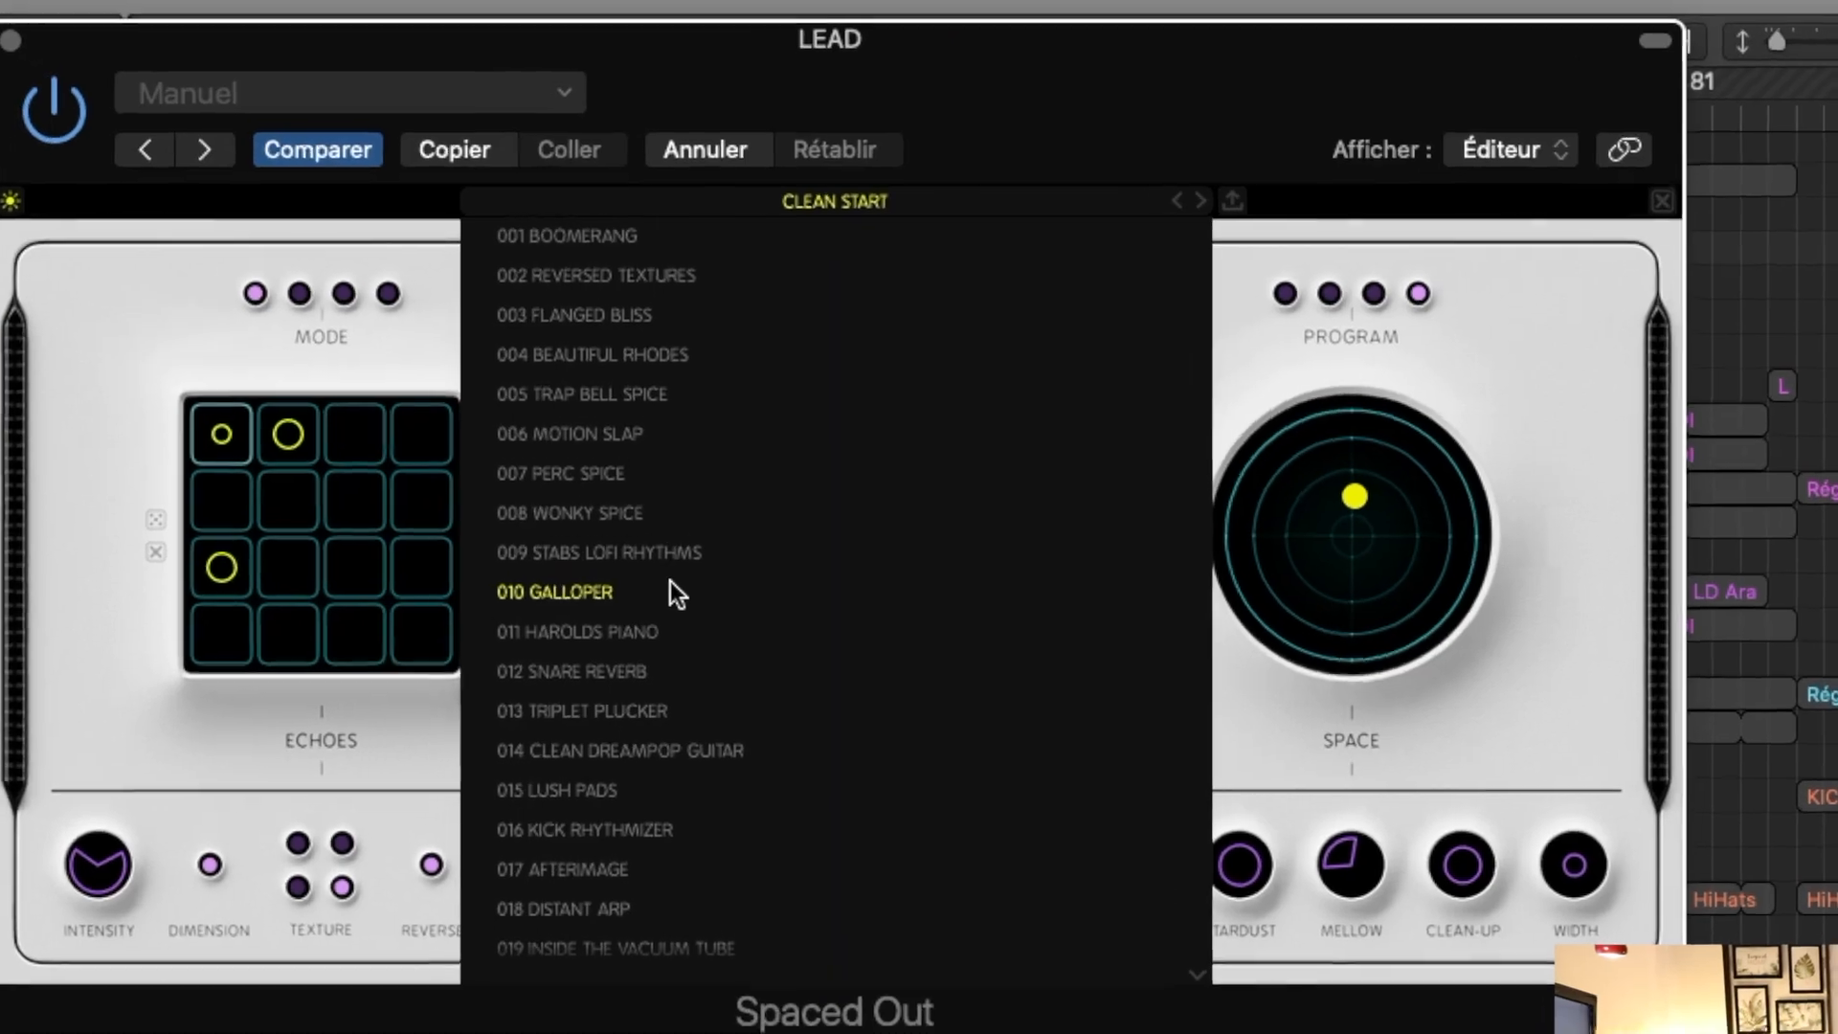
left_click(670, 590)
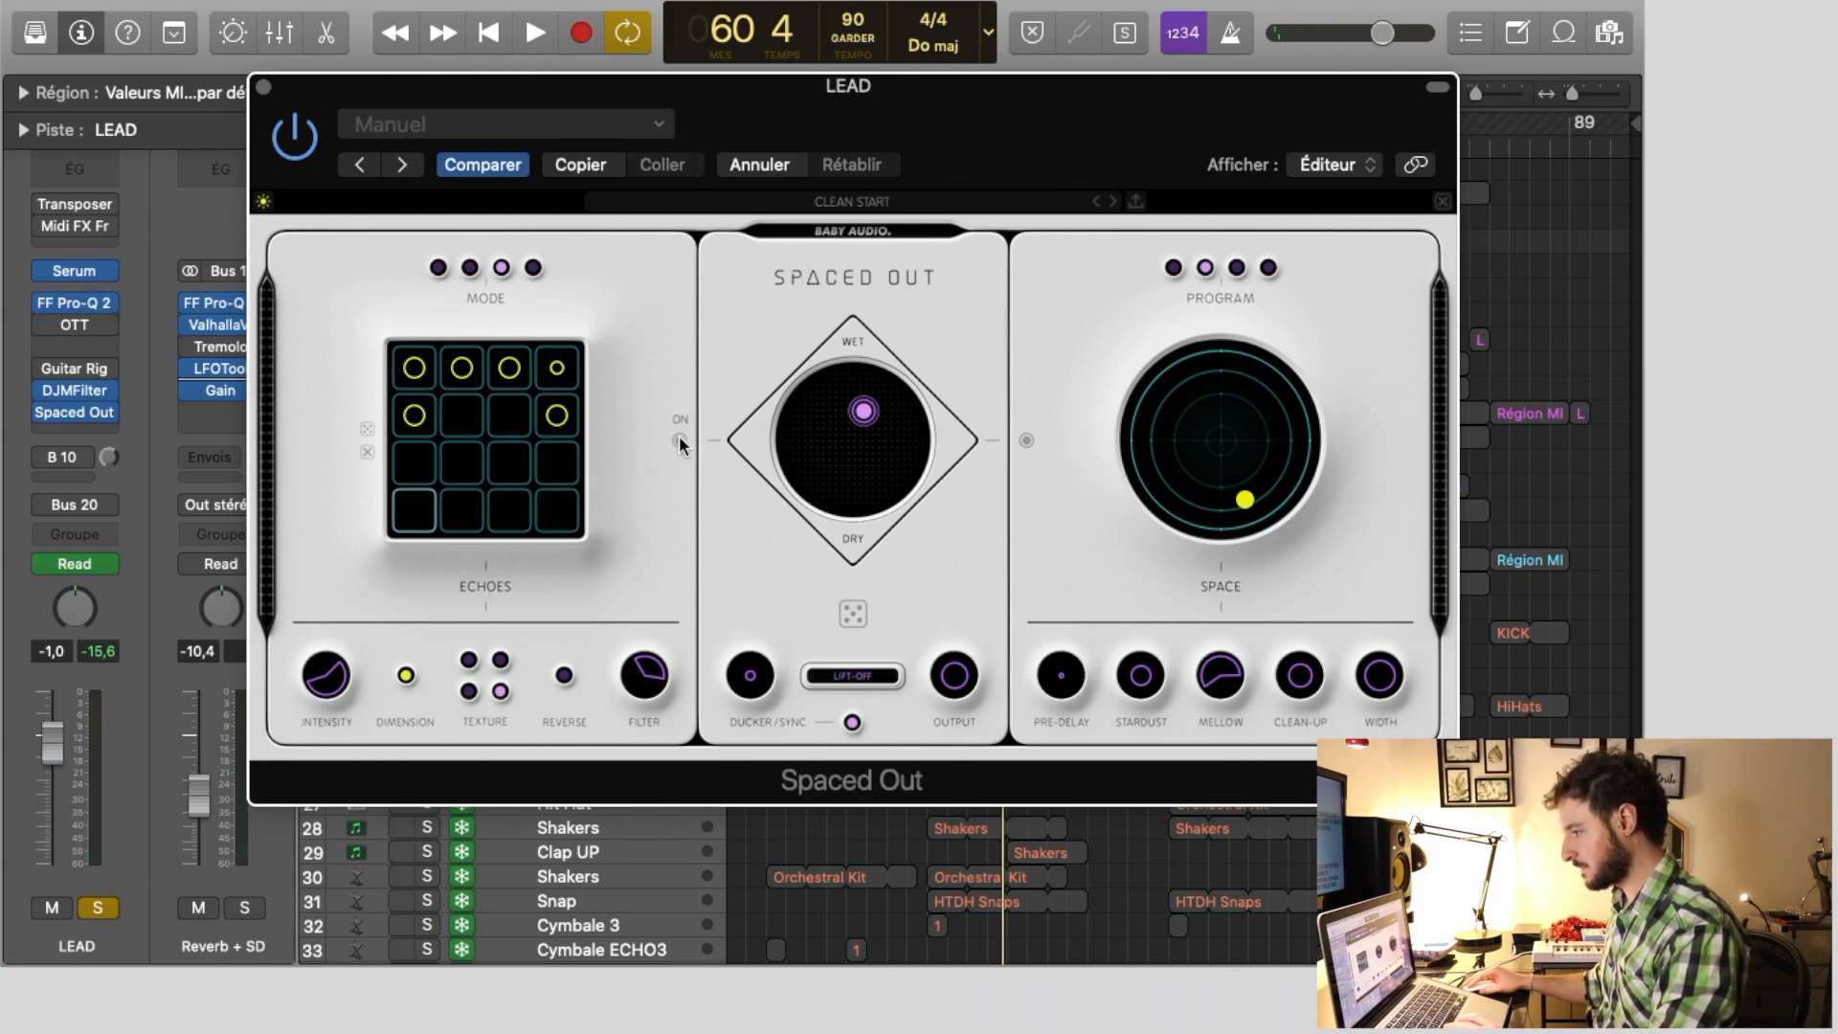
left_click(1025, 442)
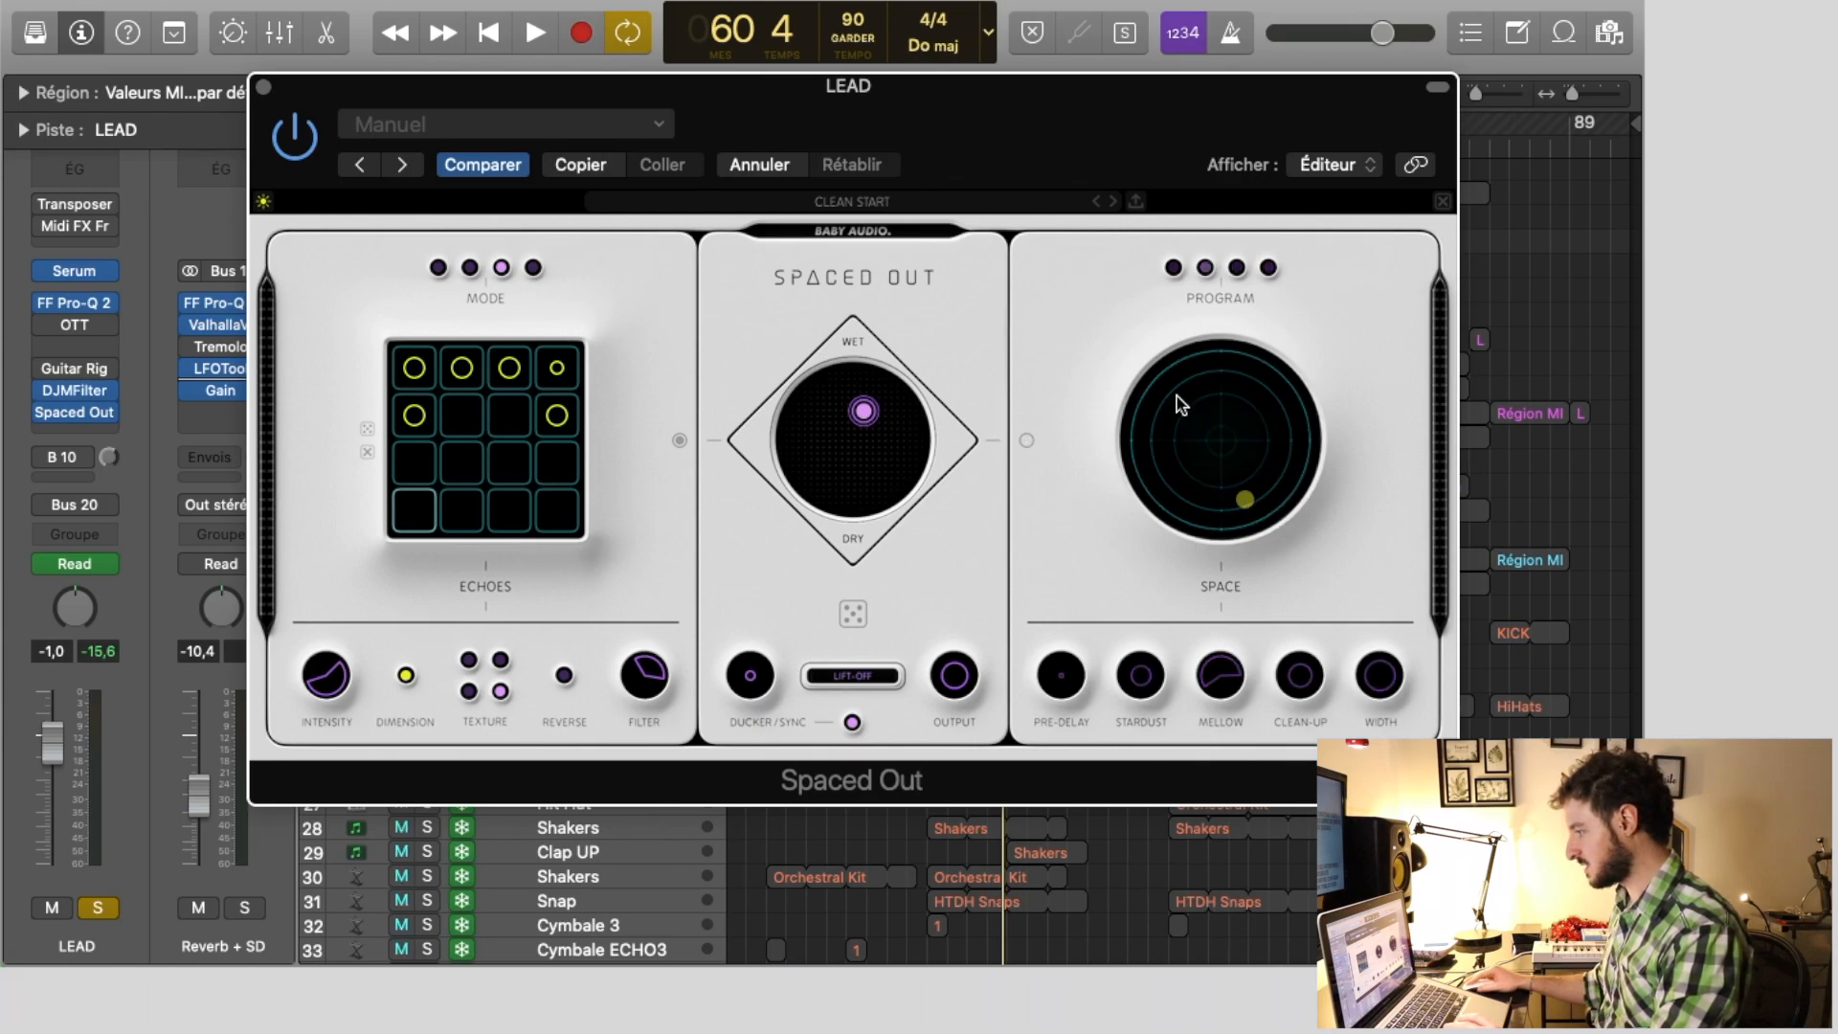
Preview the plug-in's dark interface theme and return to the light one
left_click(264, 202)
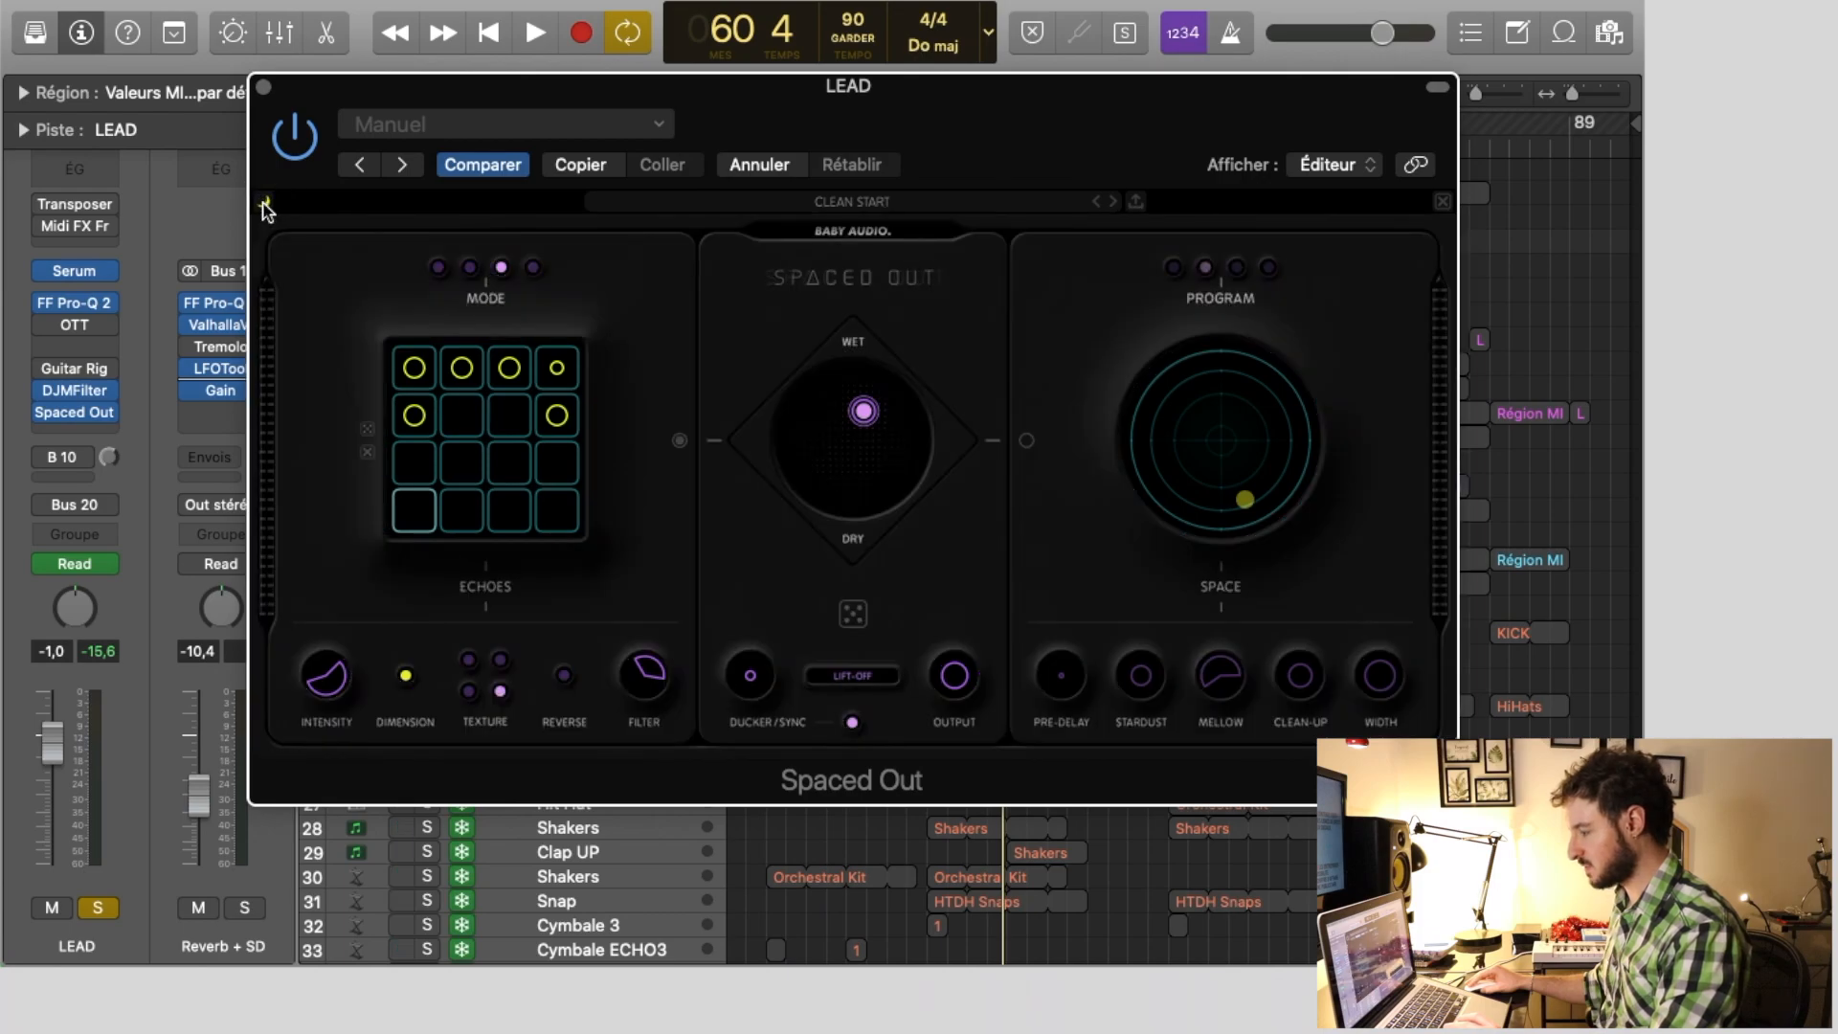
left_click(264, 202)
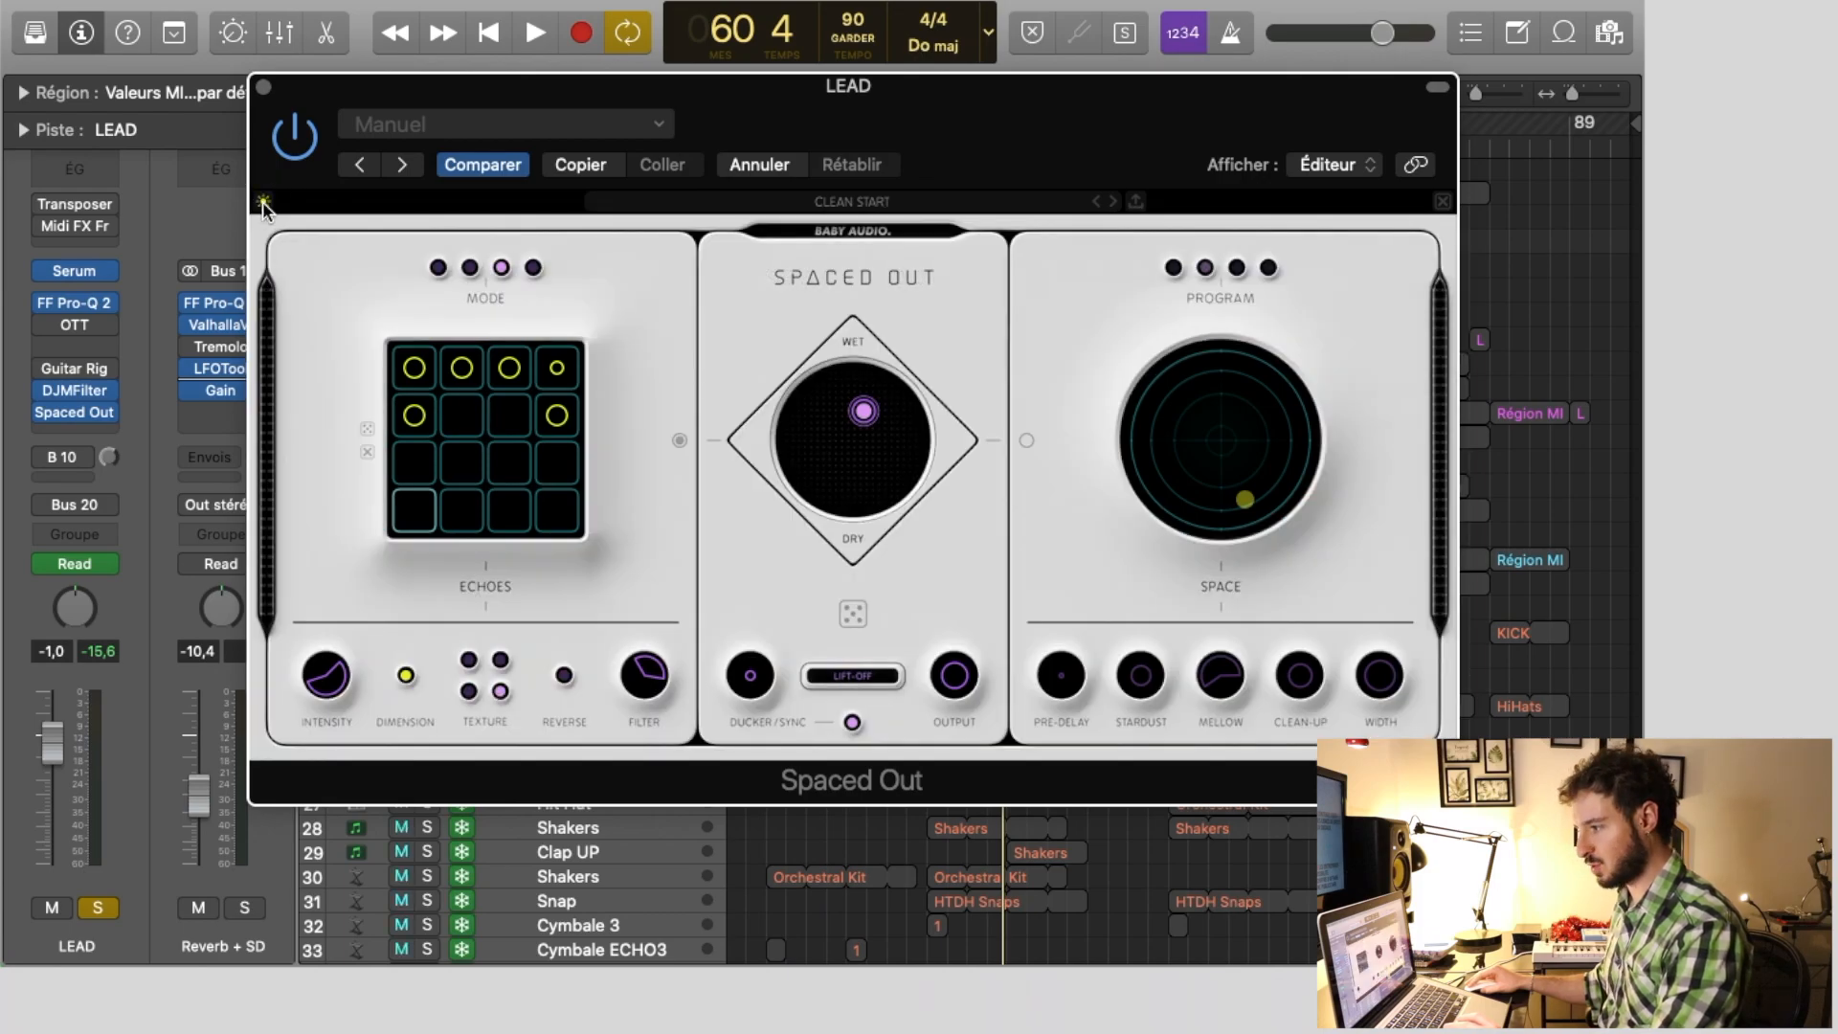
Rework the echo grid so only the second, third and fourth cells of the first row hold echoes
left_click(558, 419)
left_click(558, 427)
left_click(558, 427)
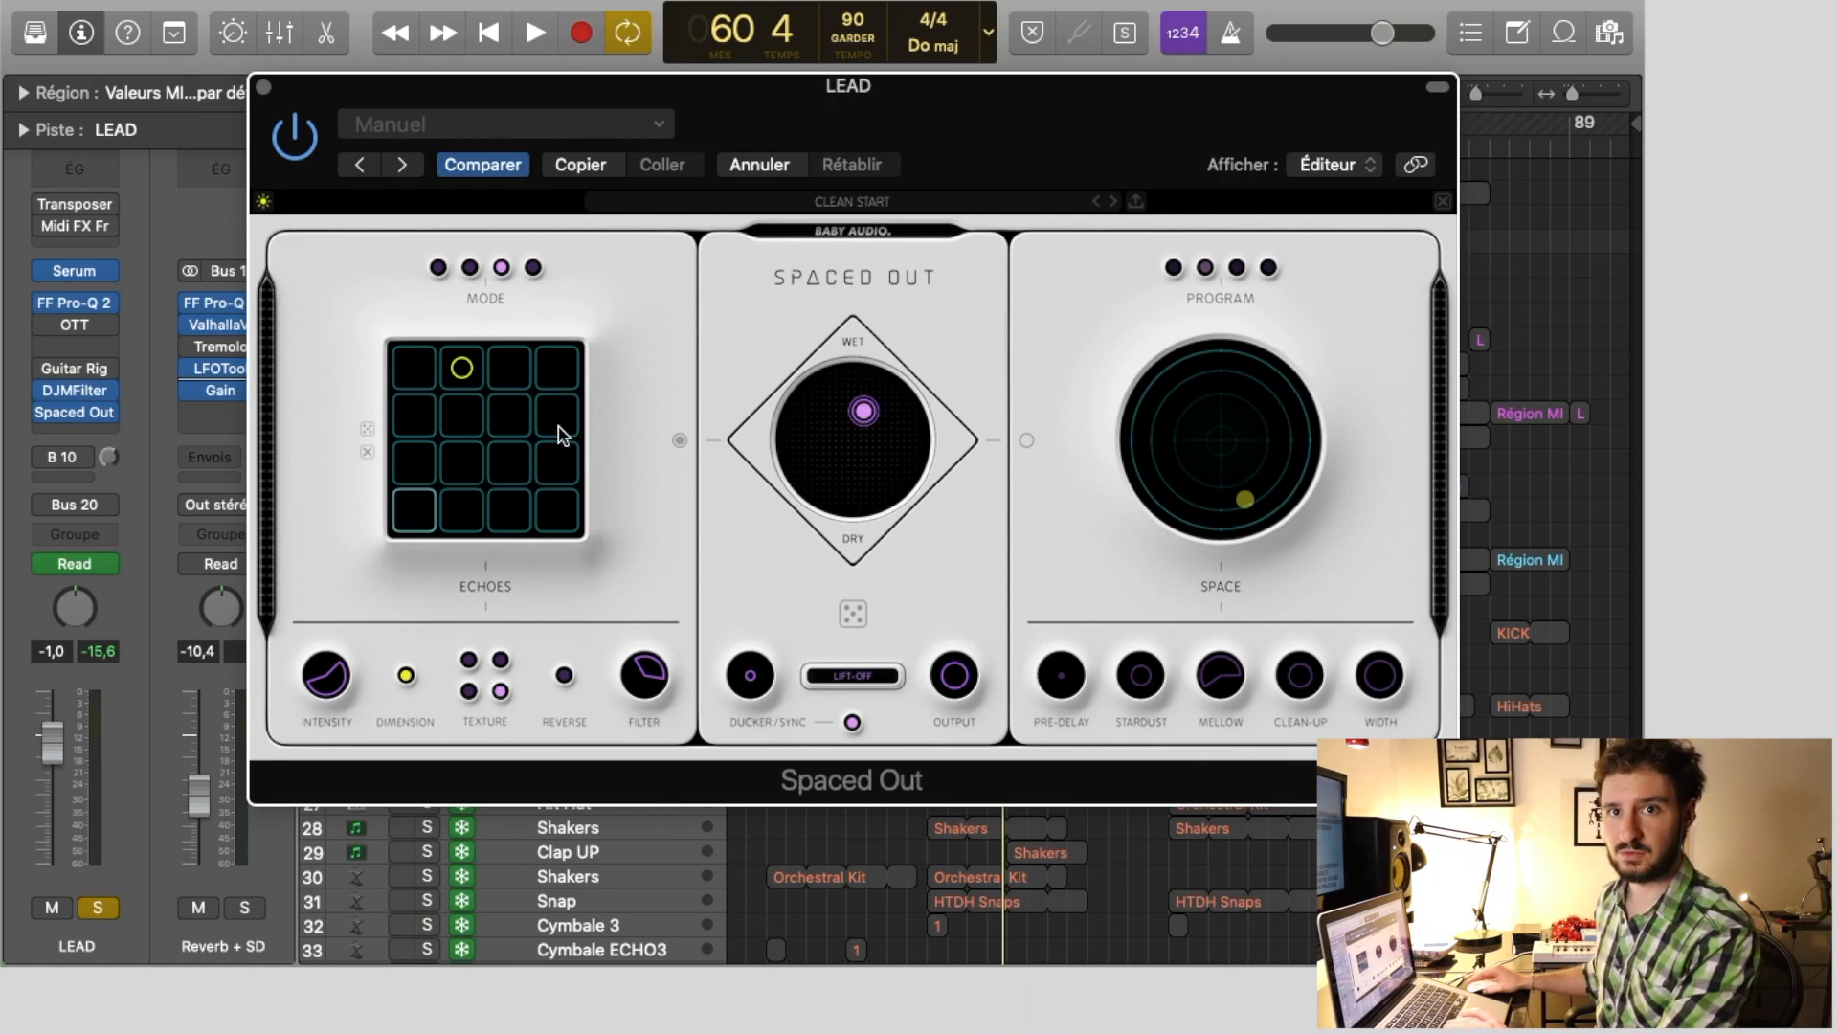
left_click(368, 430)
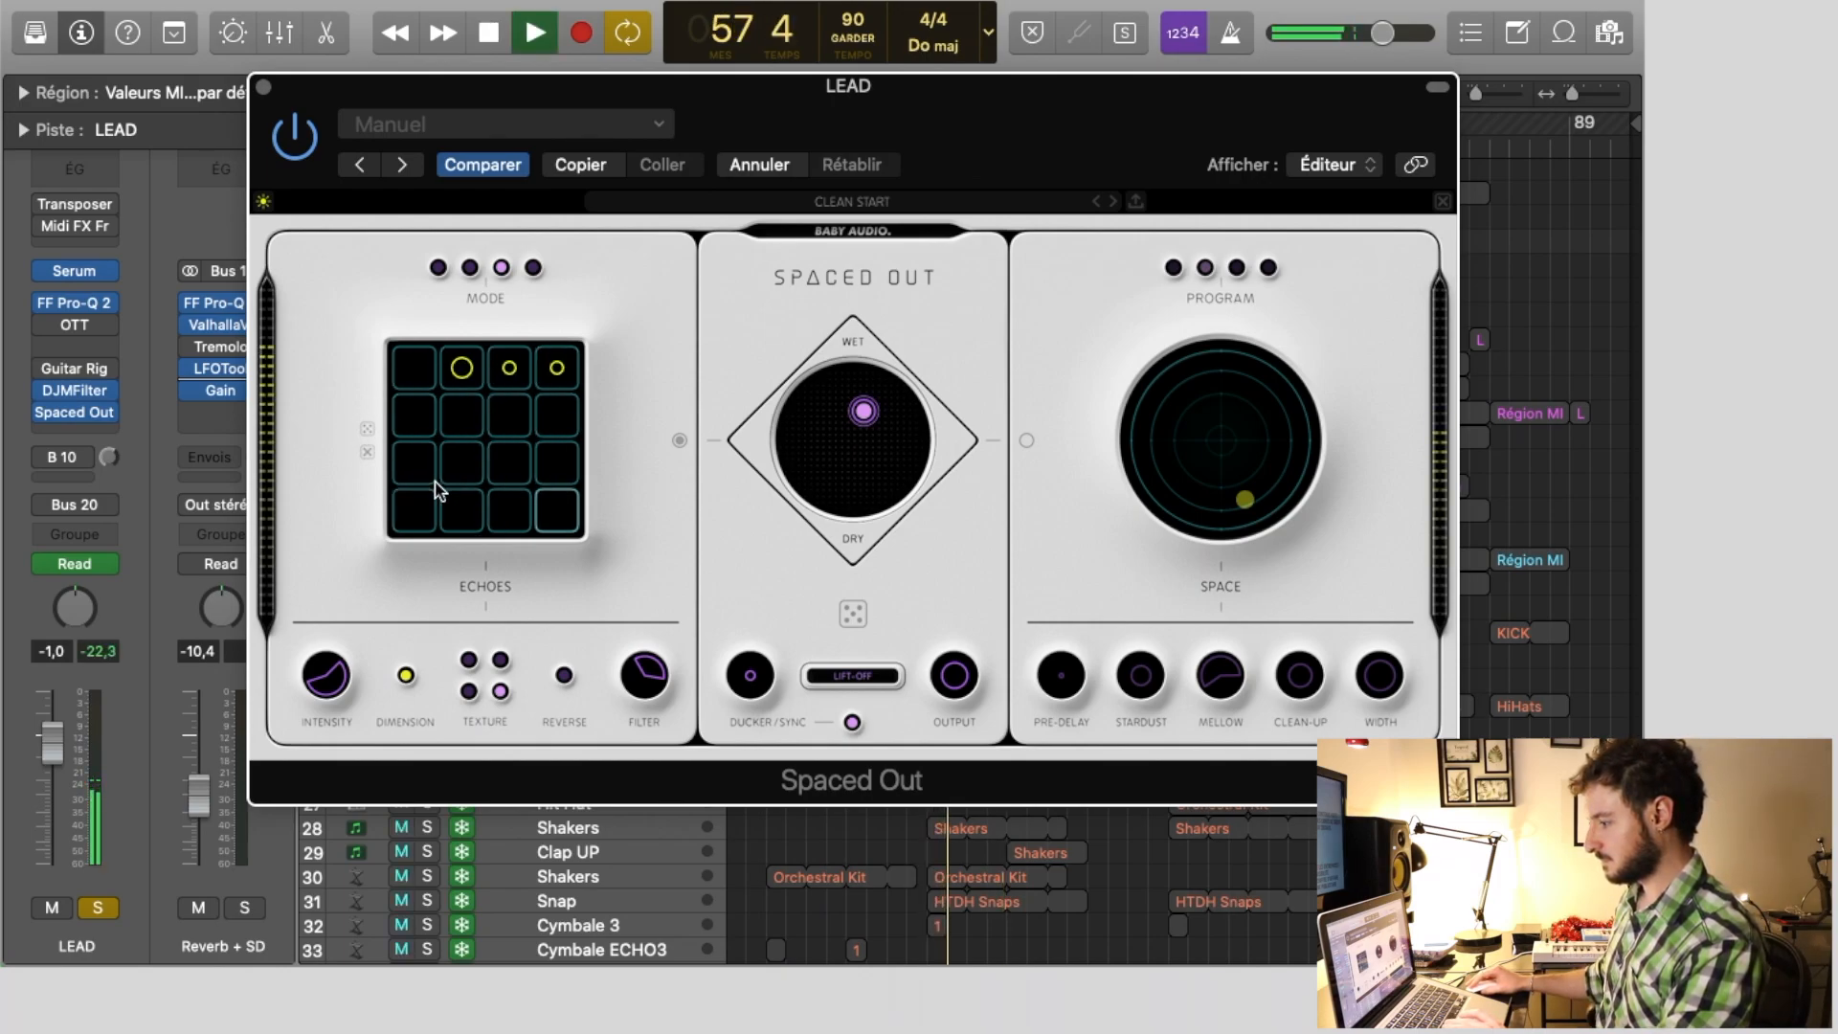
Play the looped LEAD part with the metronome on to hear the first-row echoes
mouse_move(336, 684)
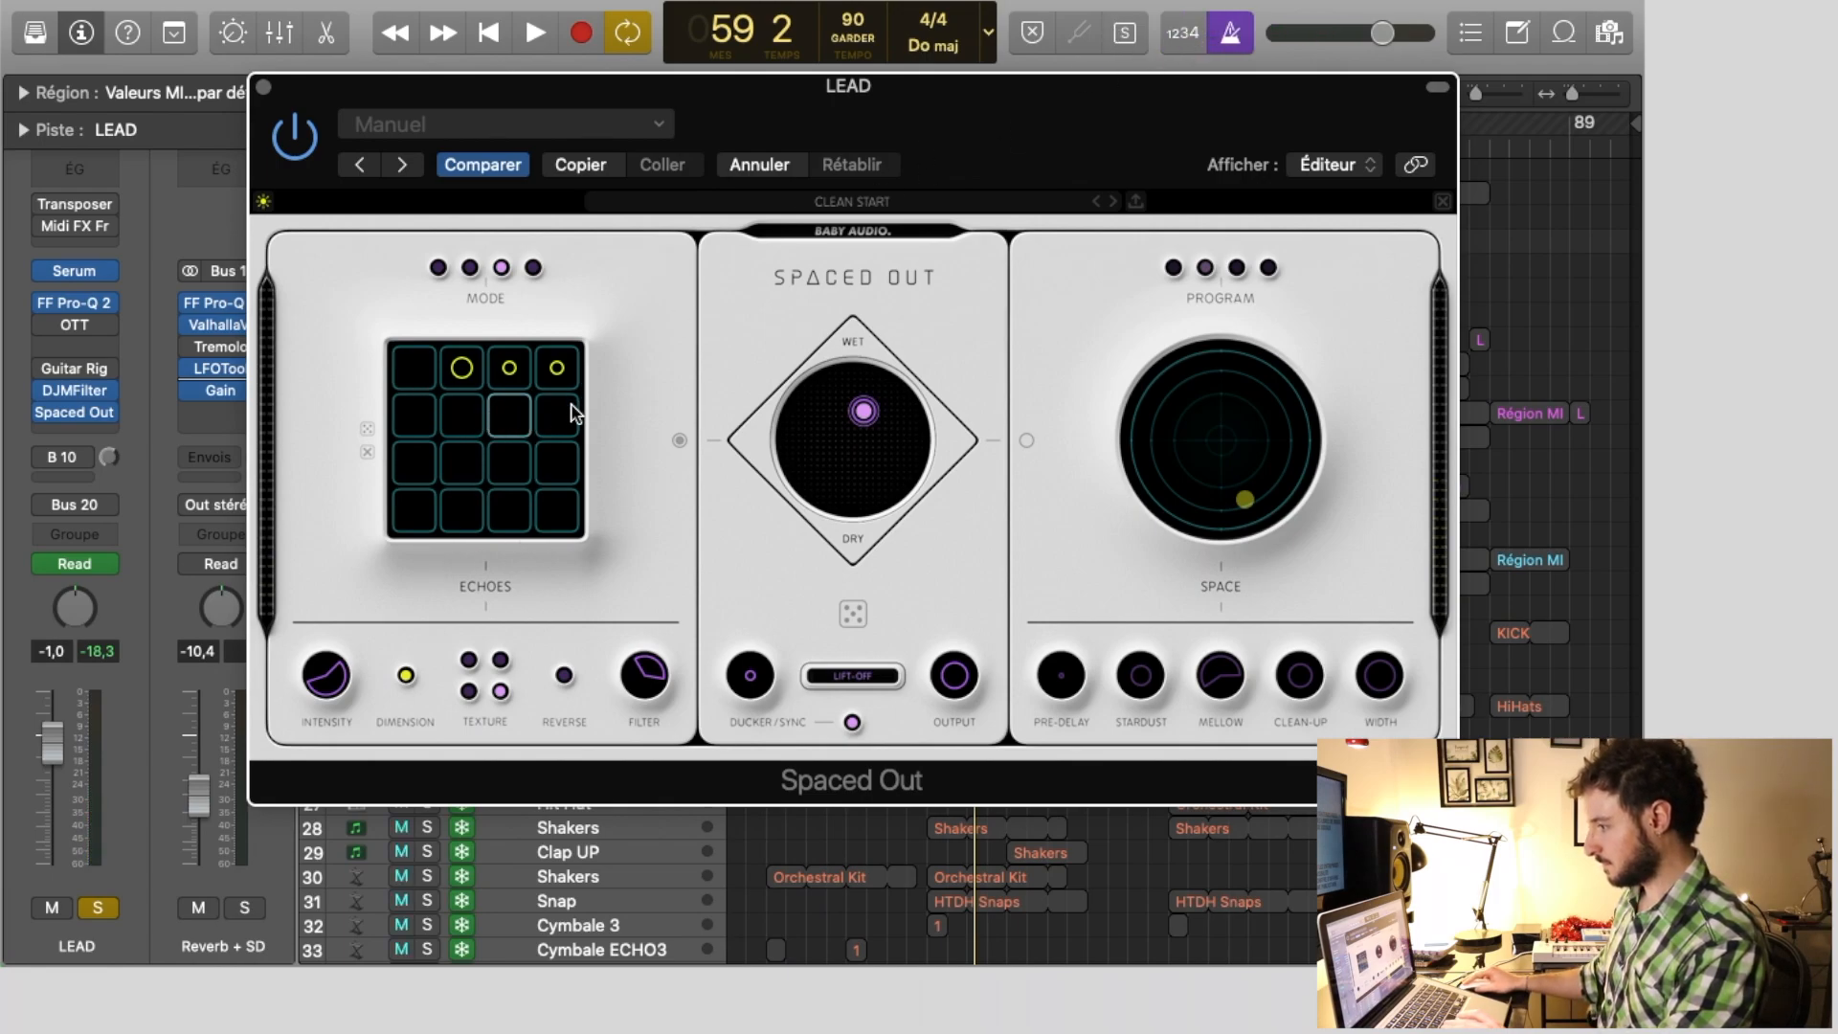
key("space")
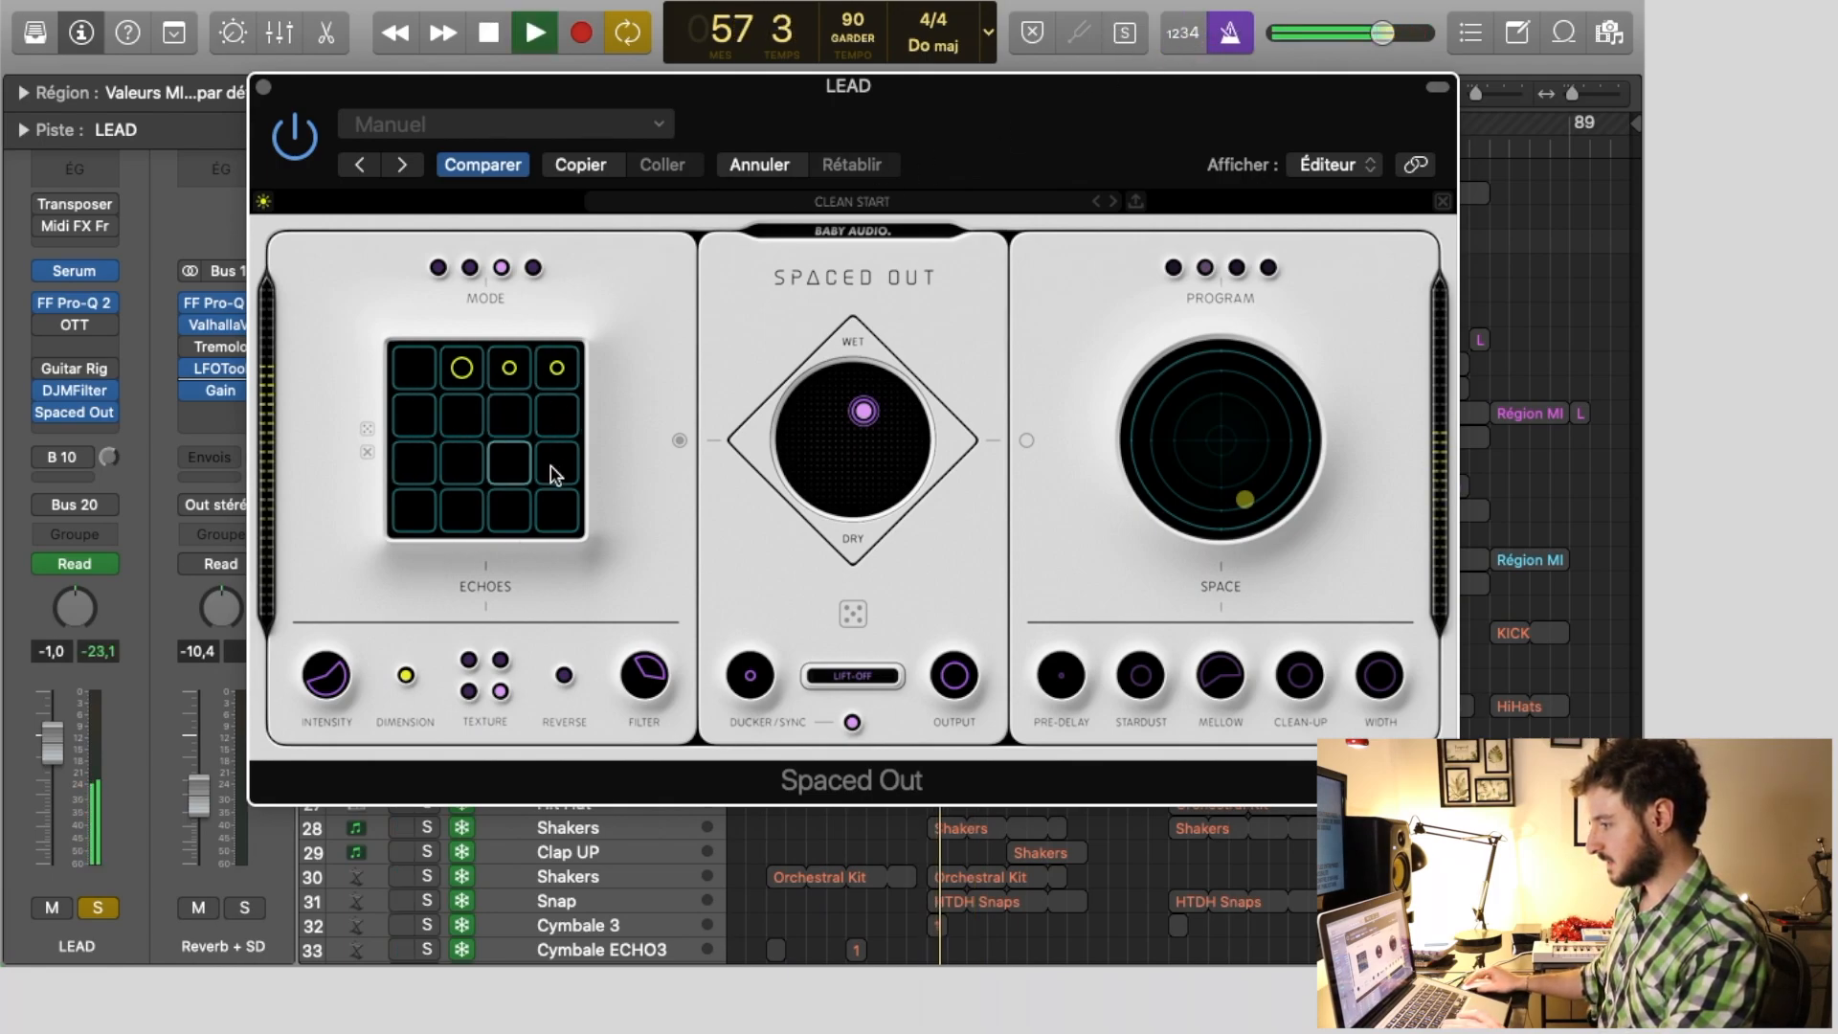
key("space")
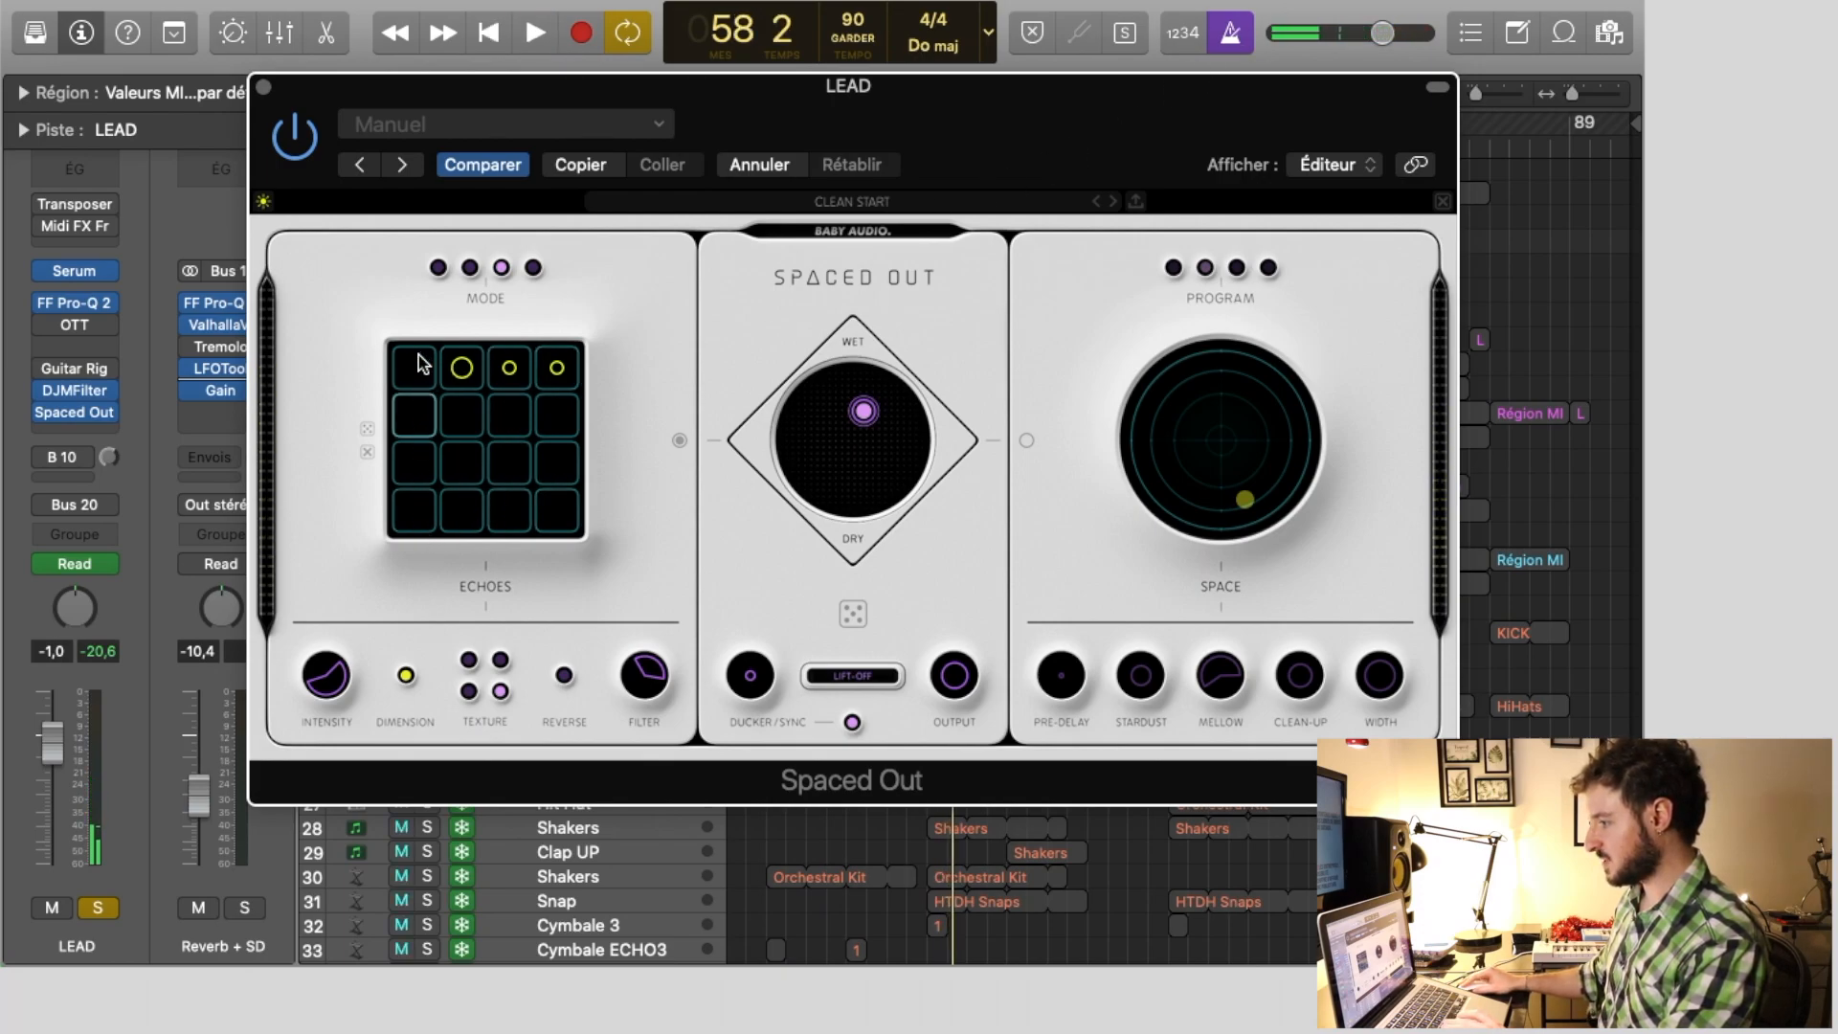
key("space")
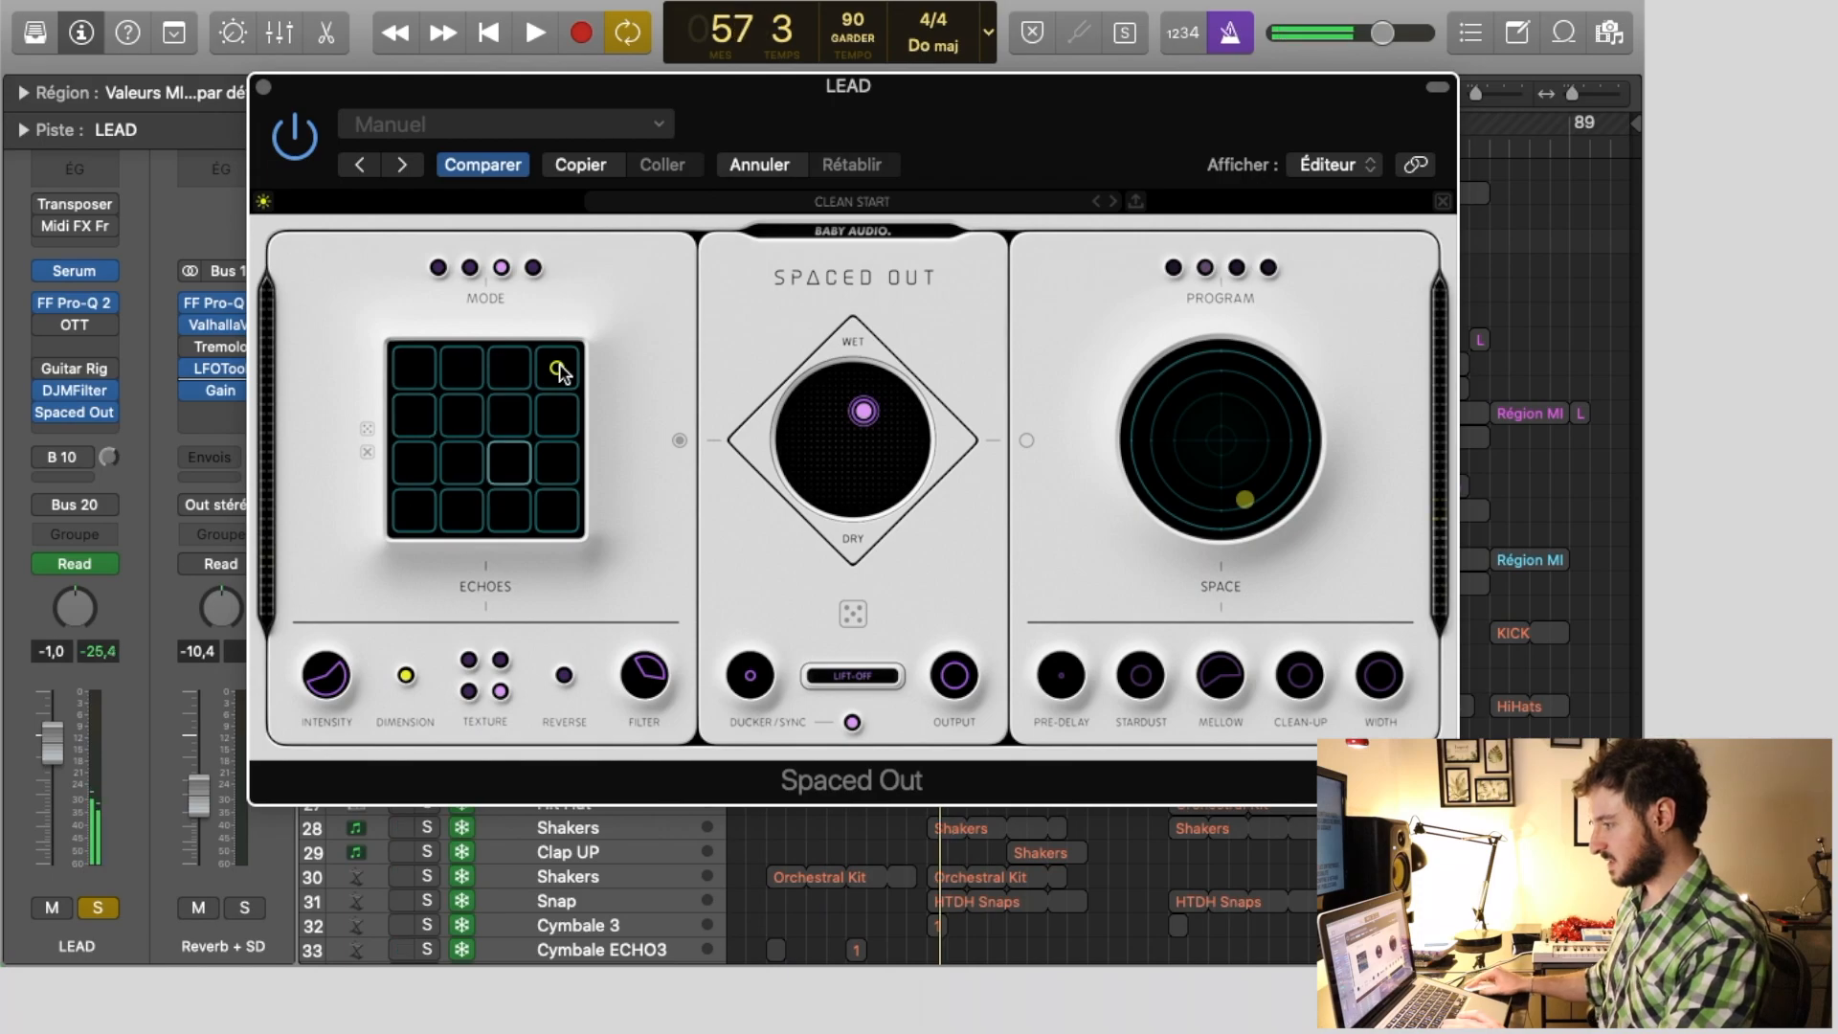
Fill the echo grid's first column with four echoes, making the middle two smaller, and play the loop
left_click(415, 370)
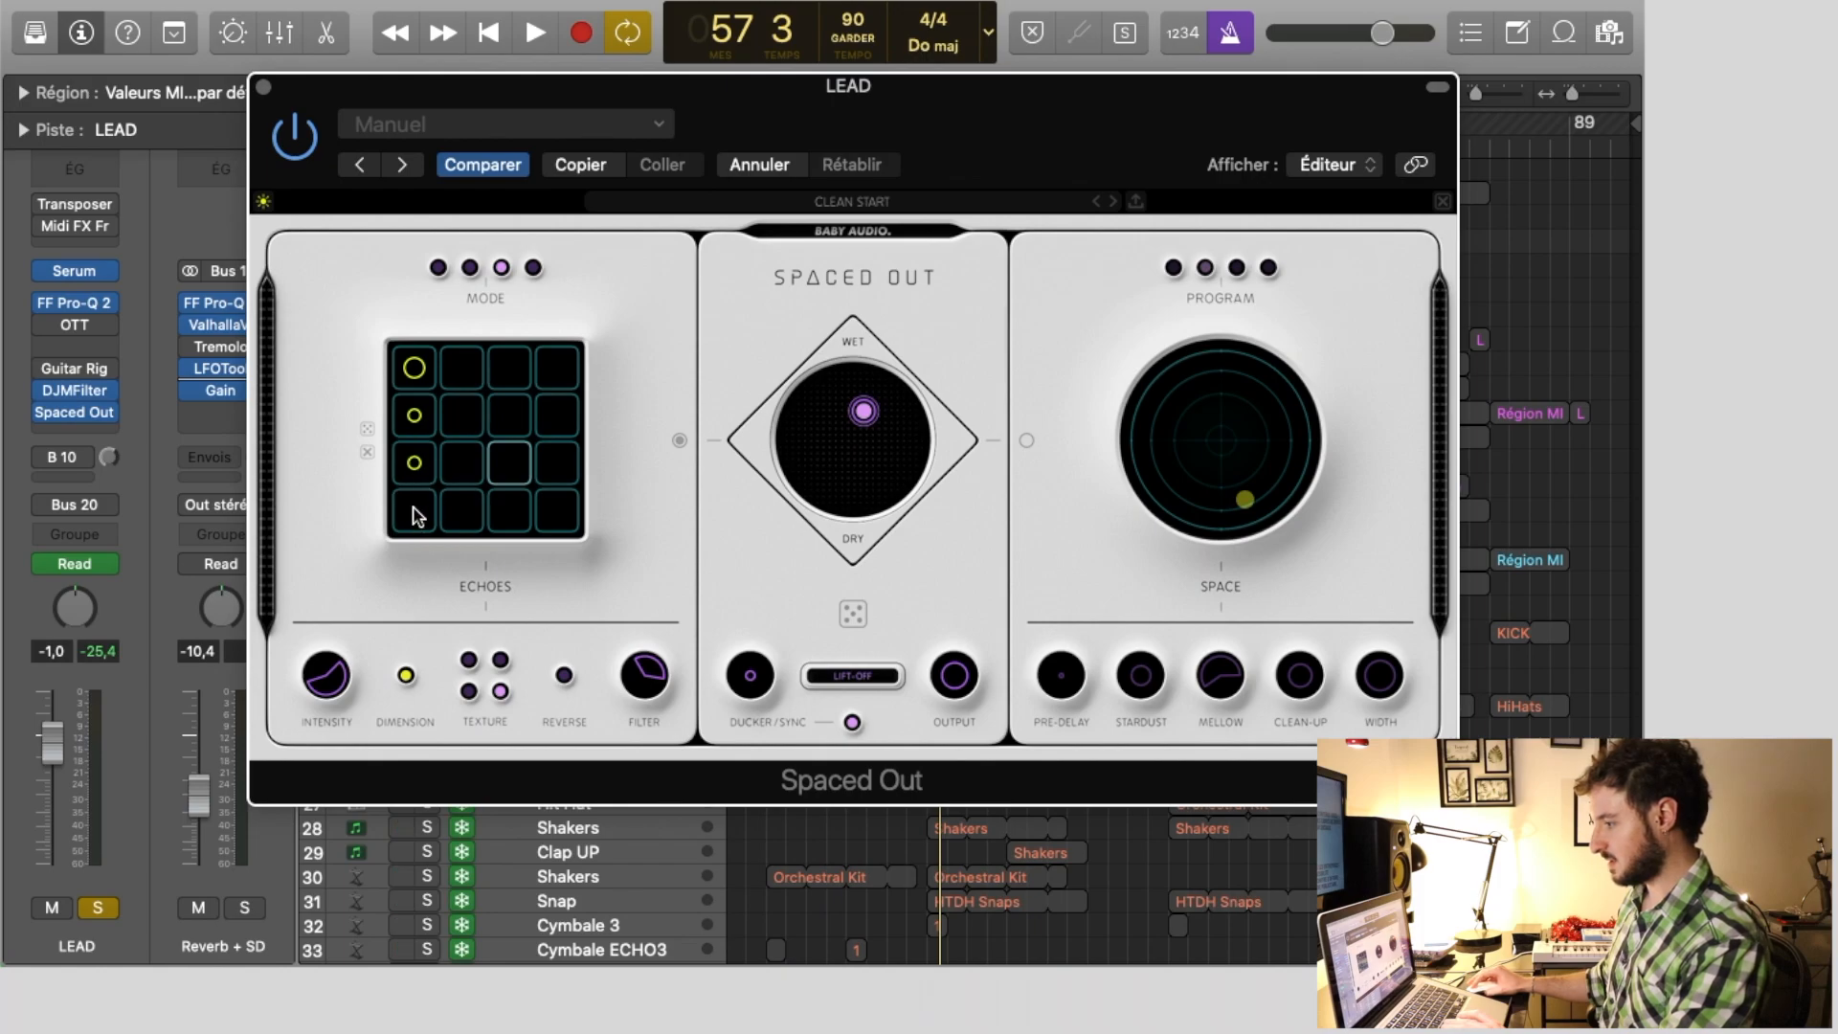
key("space")
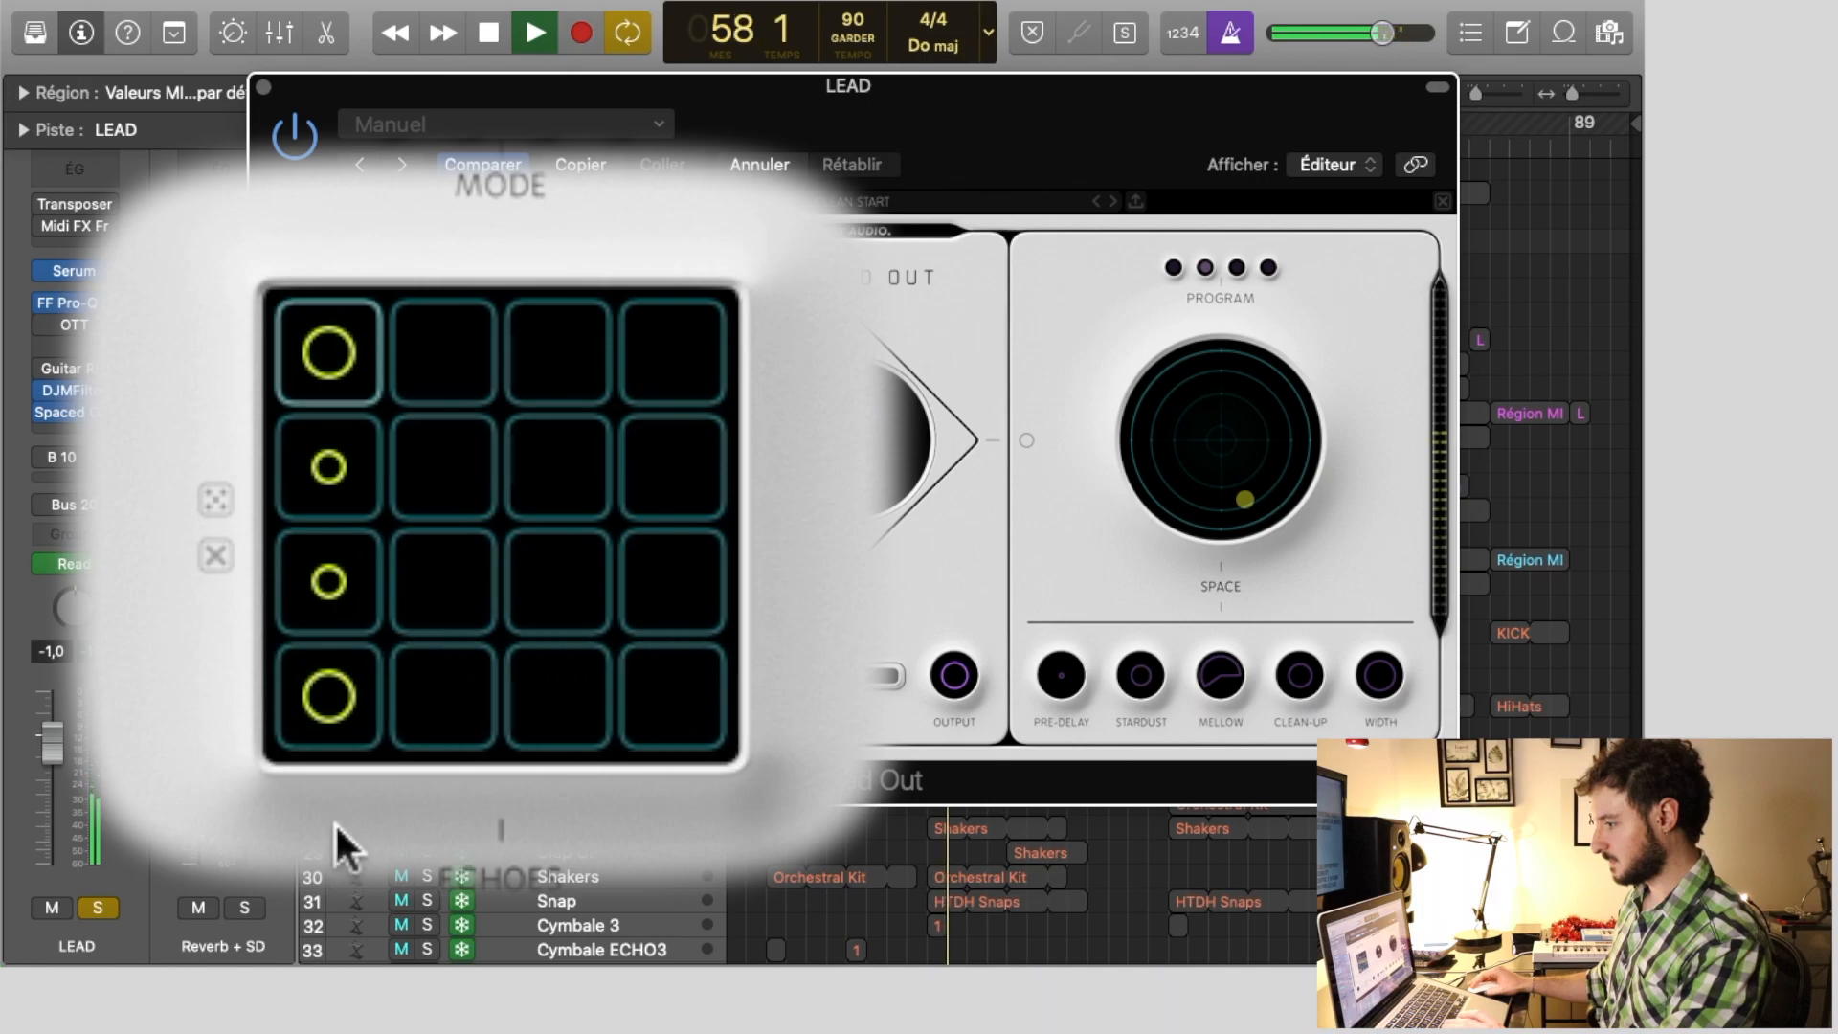
Remove the first-column echoes one by one from the bottom row upward while auditioning the loop
left_click(331, 701)
key("space")
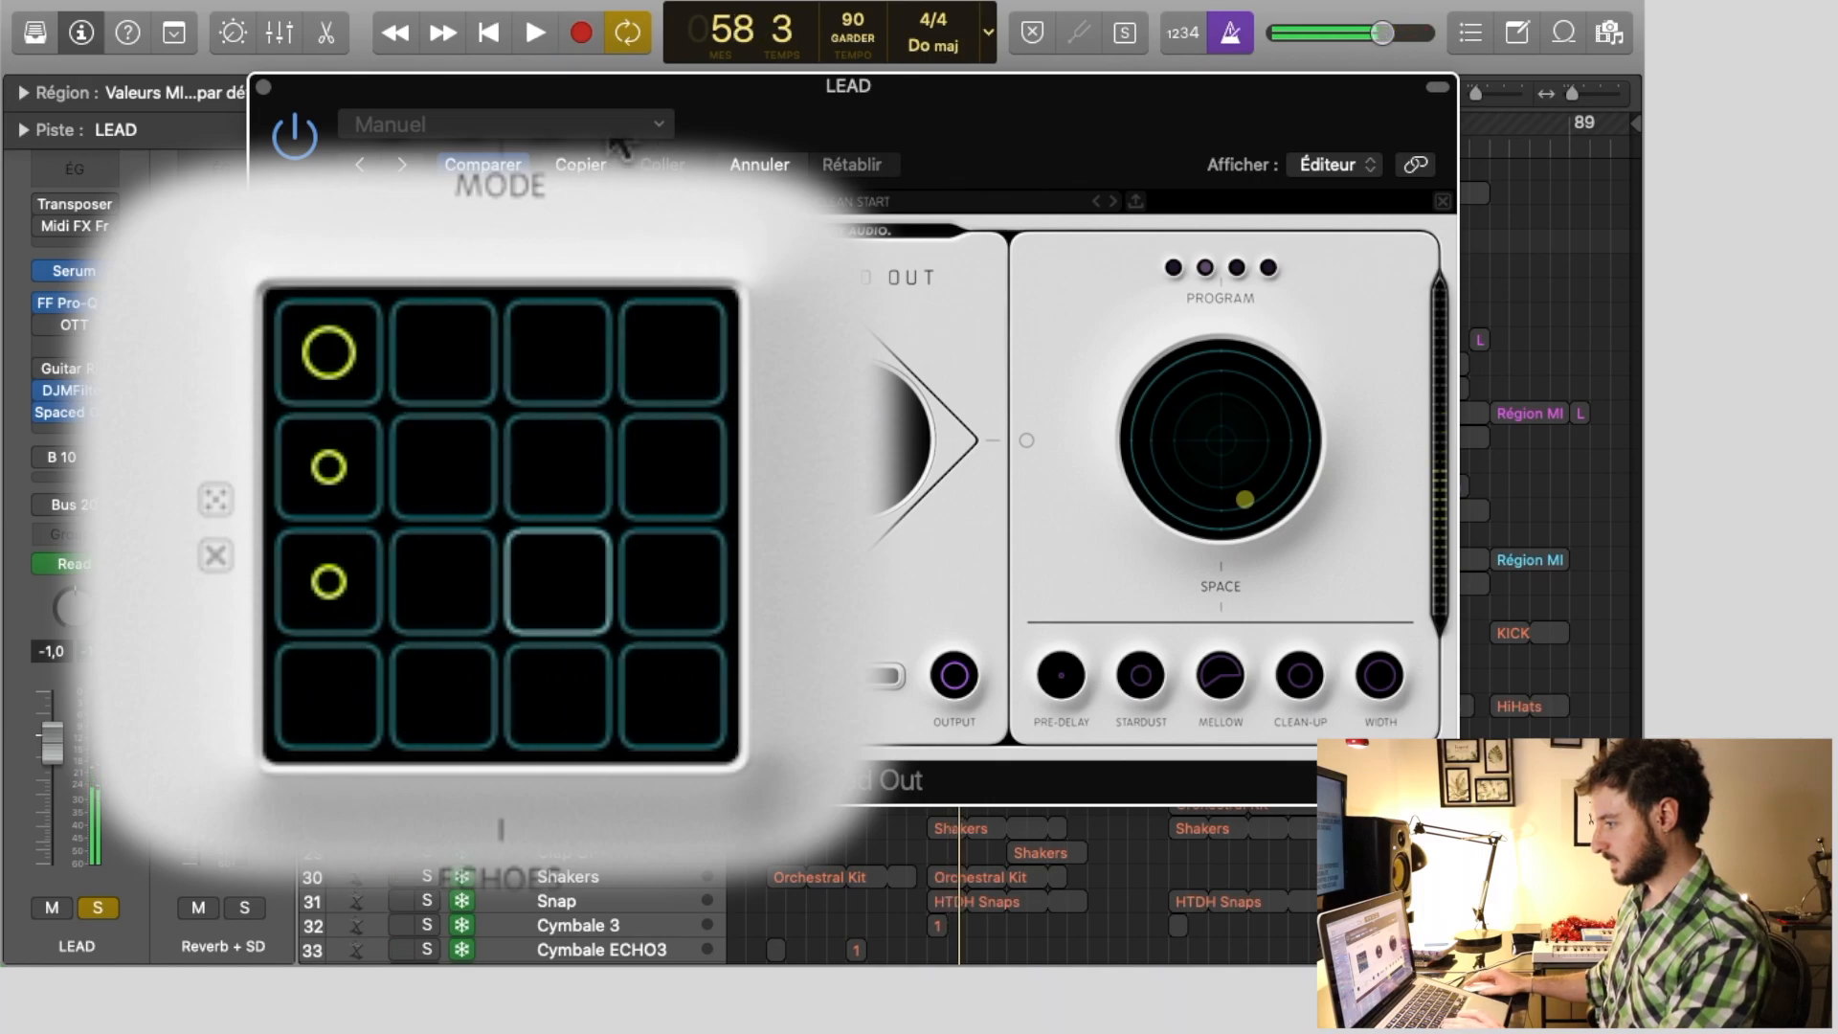
key("space")
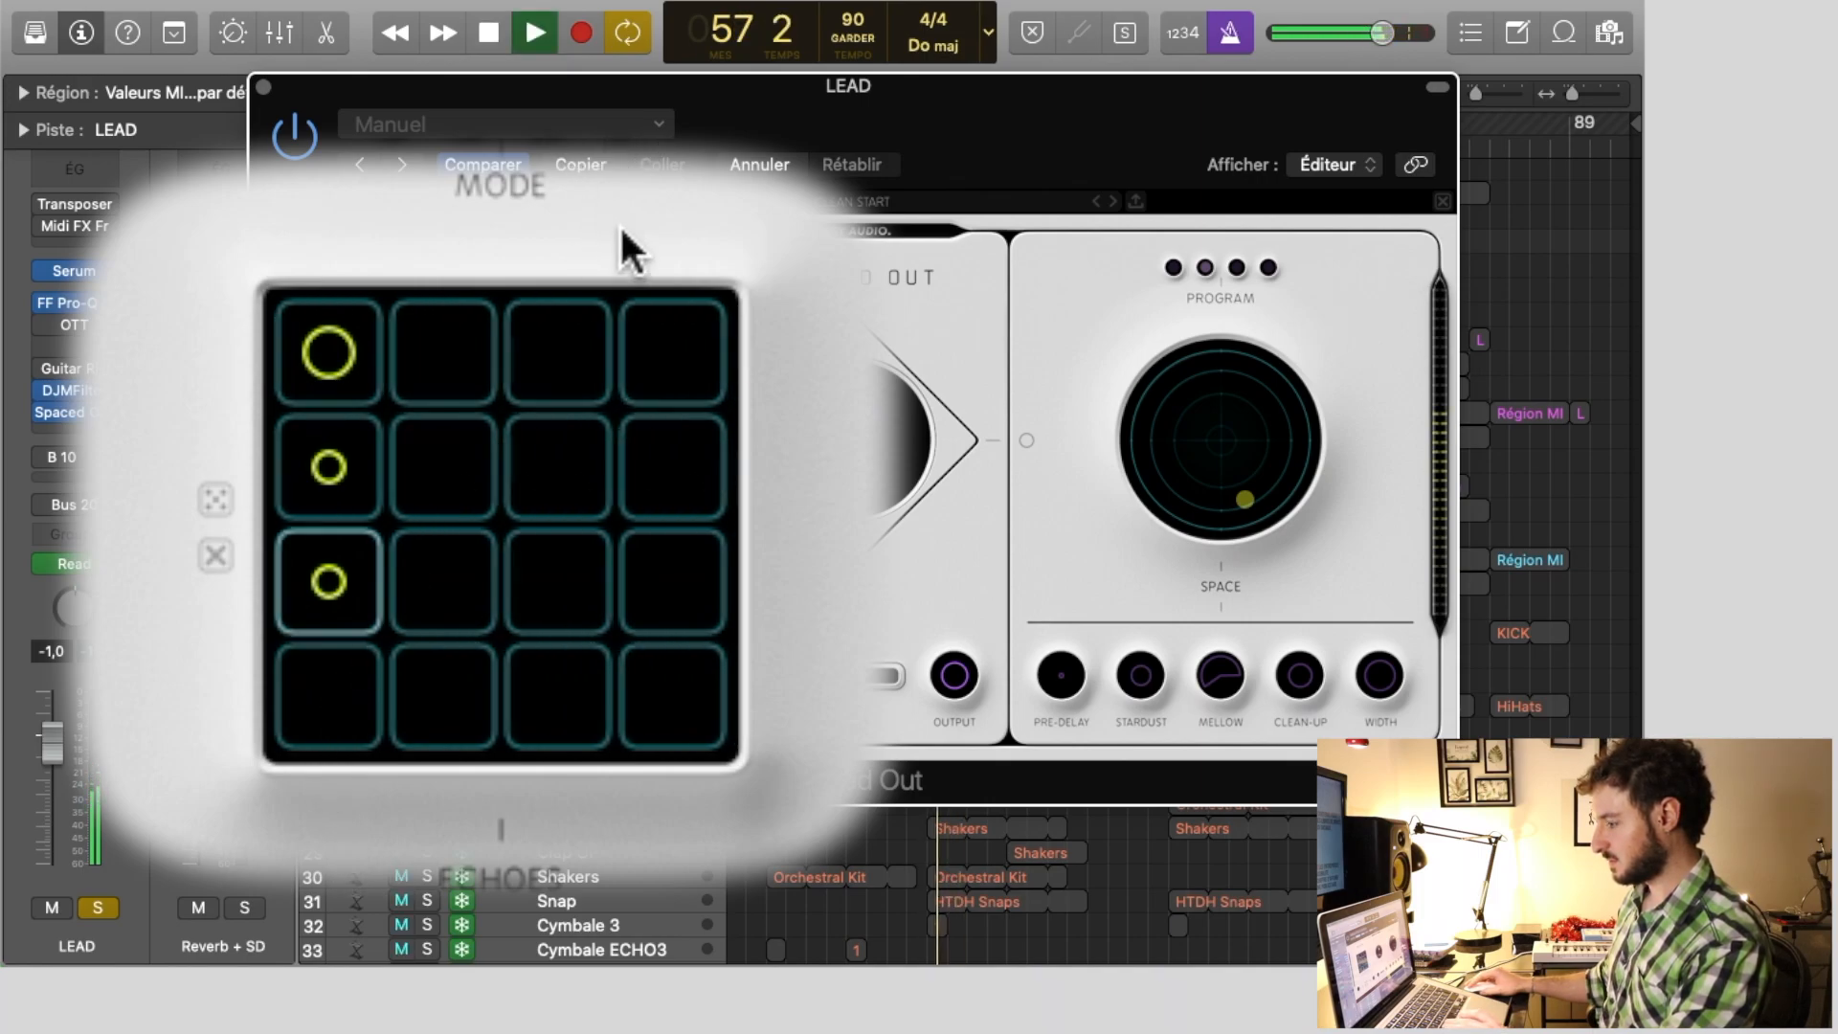
left_click(335, 579)
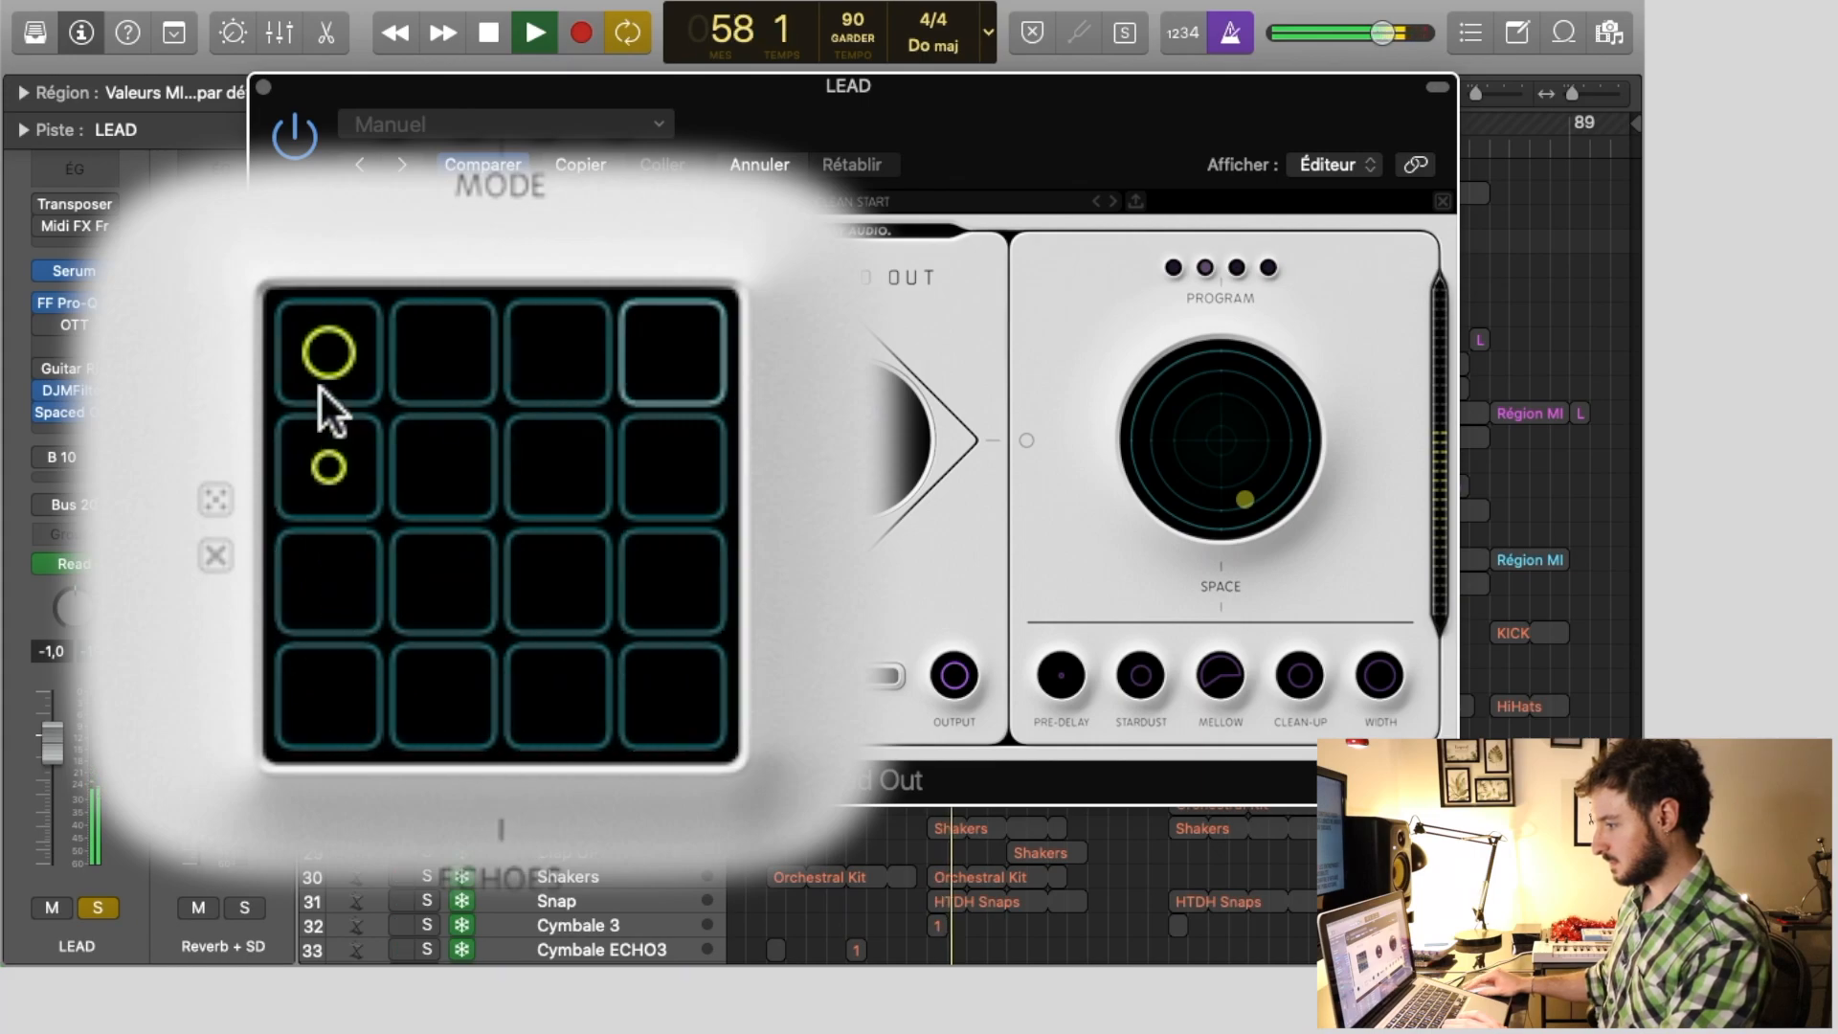
left_click(324, 473)
left_click(338, 347)
left_click(326, 355)
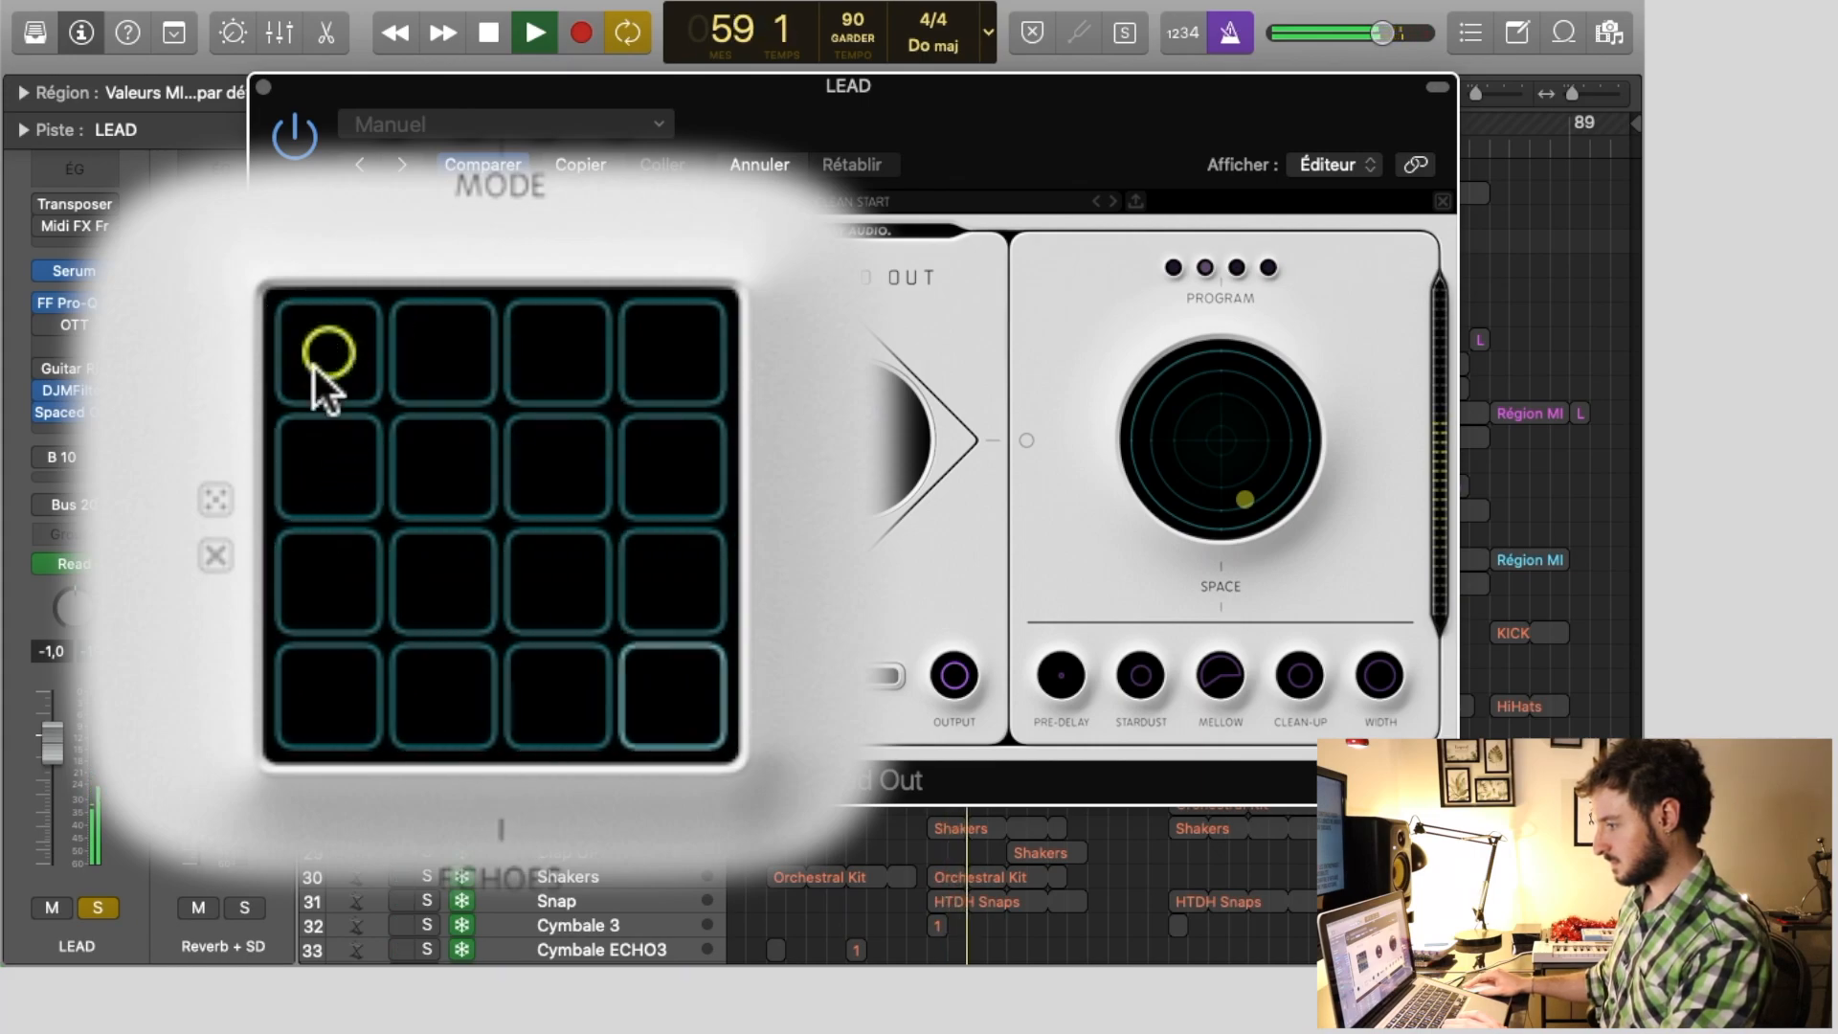
left_click(334, 358)
Toggle echoes cell by cell across the second to fourth columns of the grid's first three rows during playback
left_click(699, 336)
left_click(444, 354)
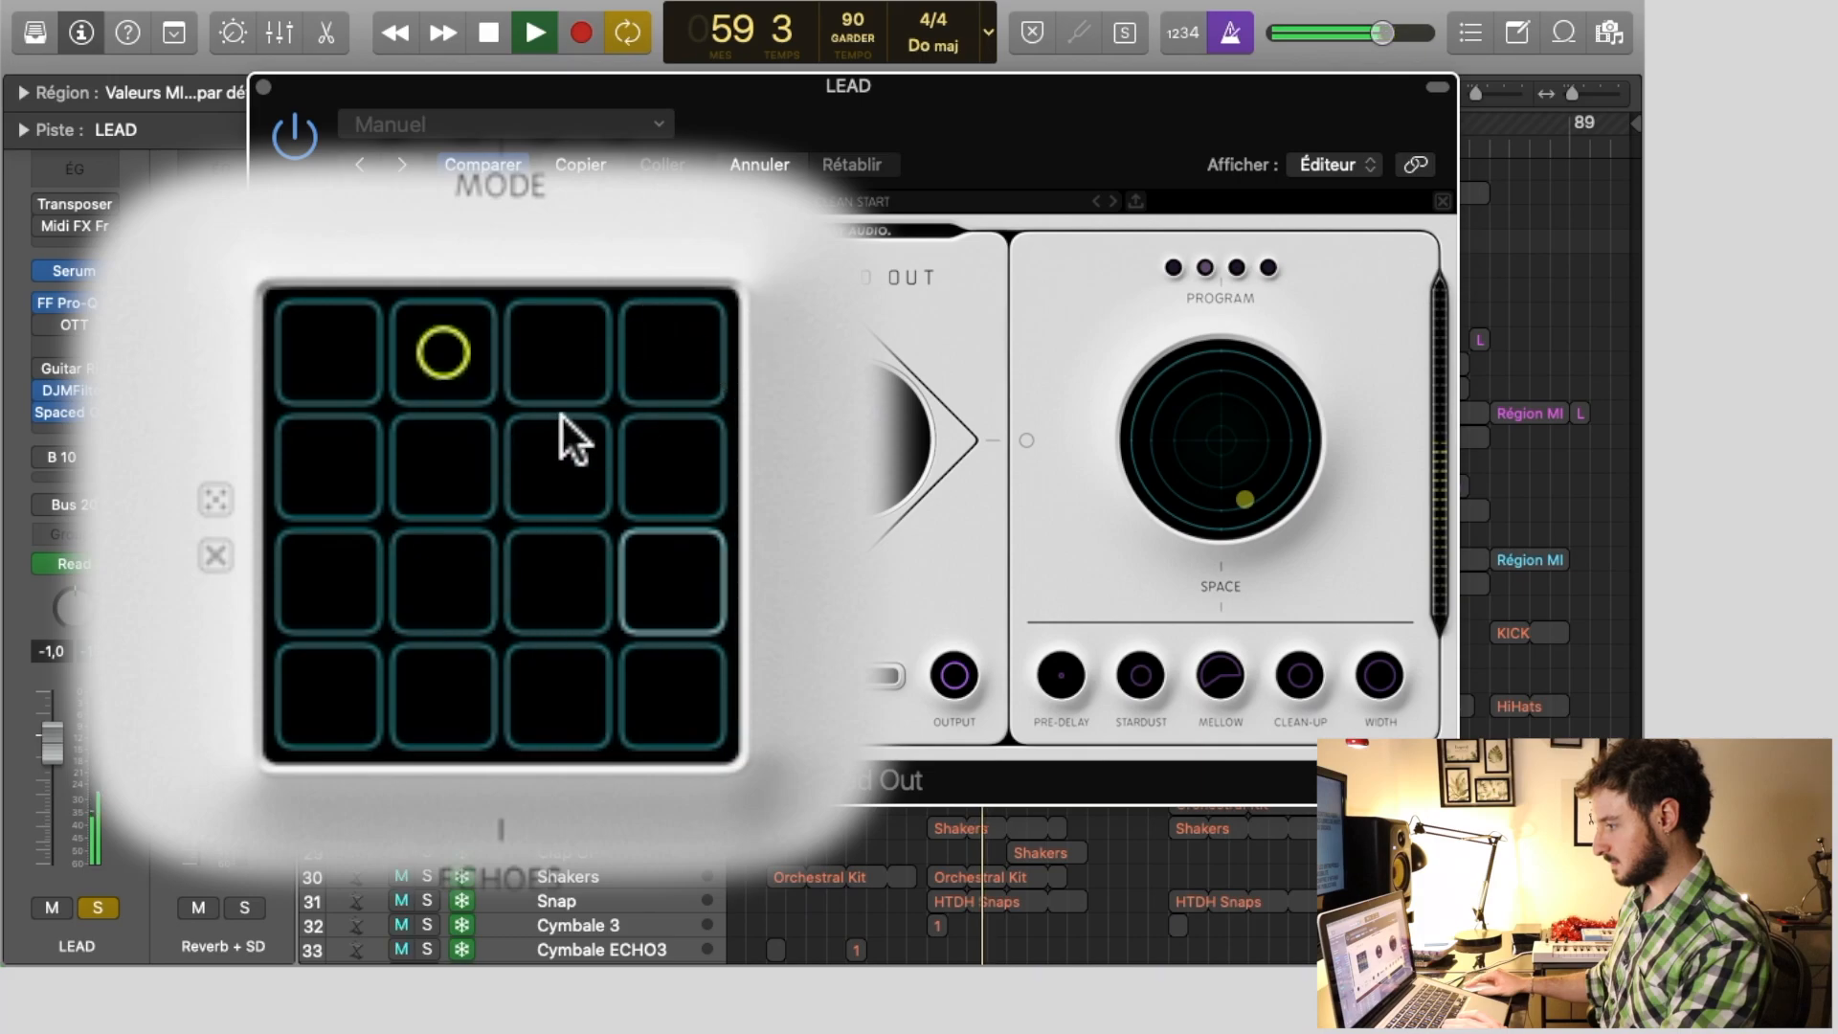
left_click(565, 358)
left_click(660, 356)
left_click(446, 469)
left_click(560, 471)
left_click(681, 471)
left_click(563, 599)
left_click(444, 601)
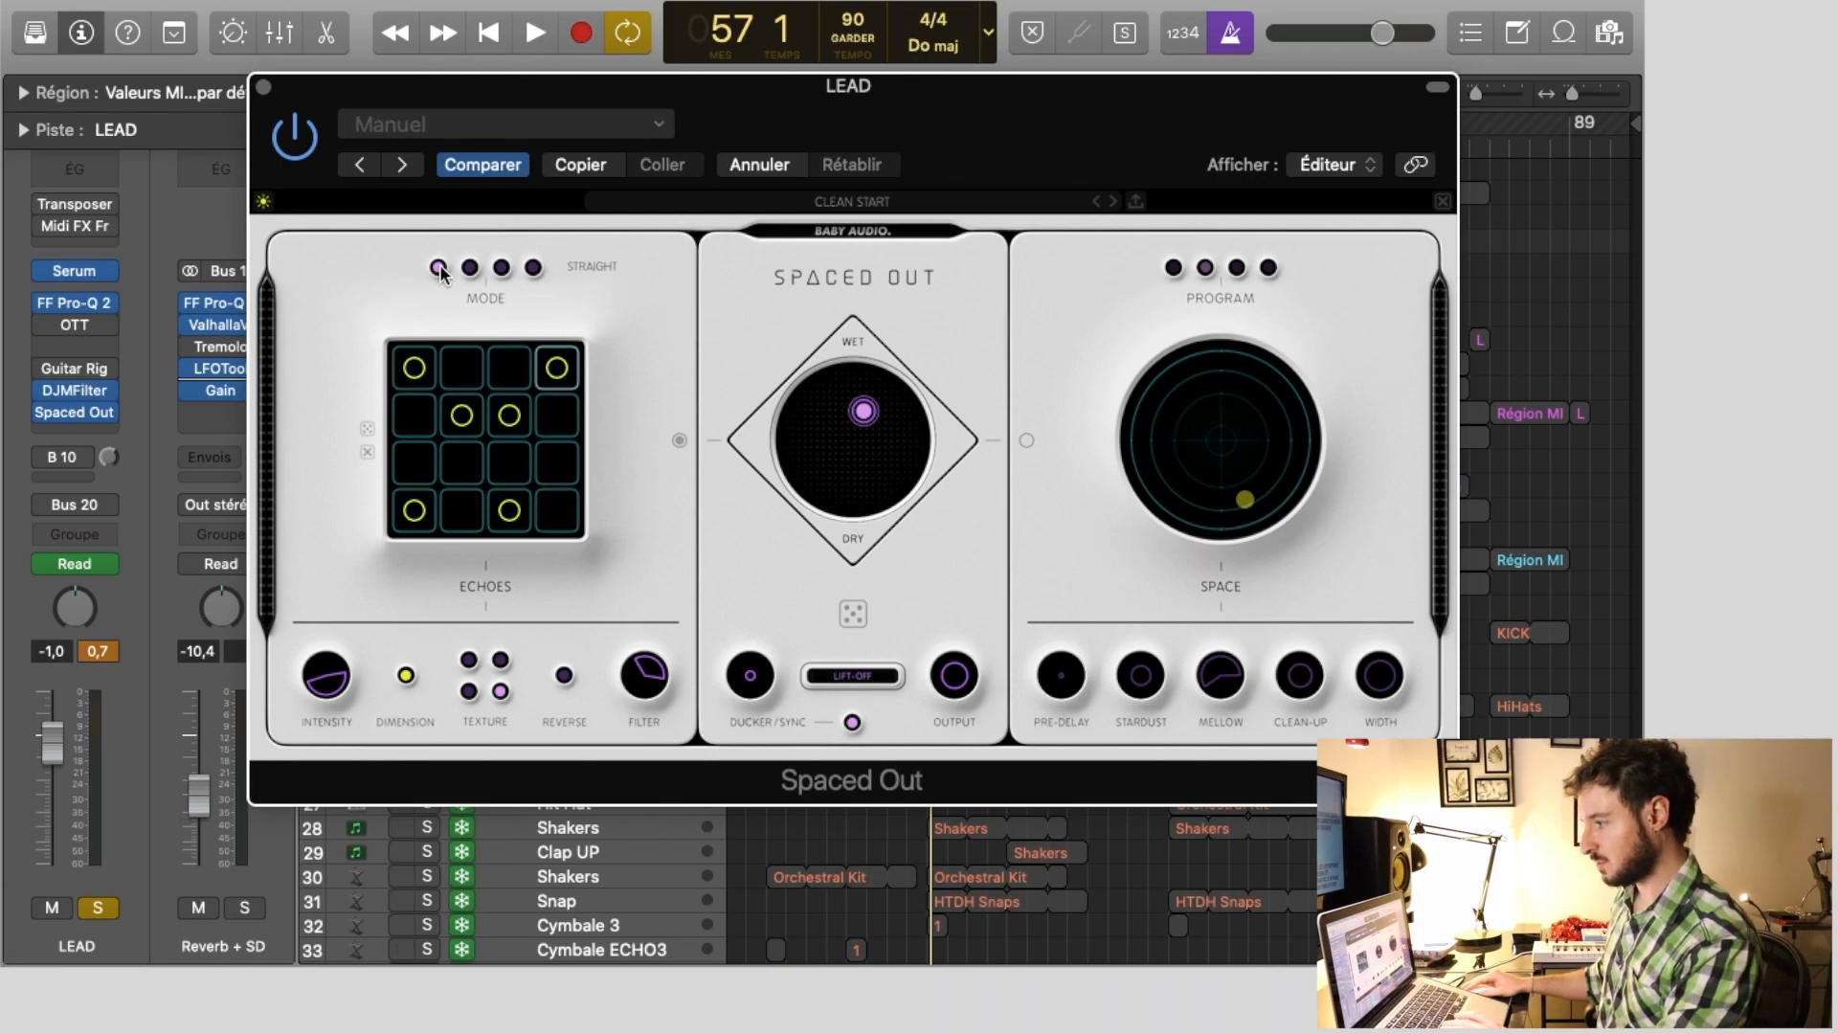
Audition the six-echo pattern in Straight mode and adjust the echo Intensity
key("space")
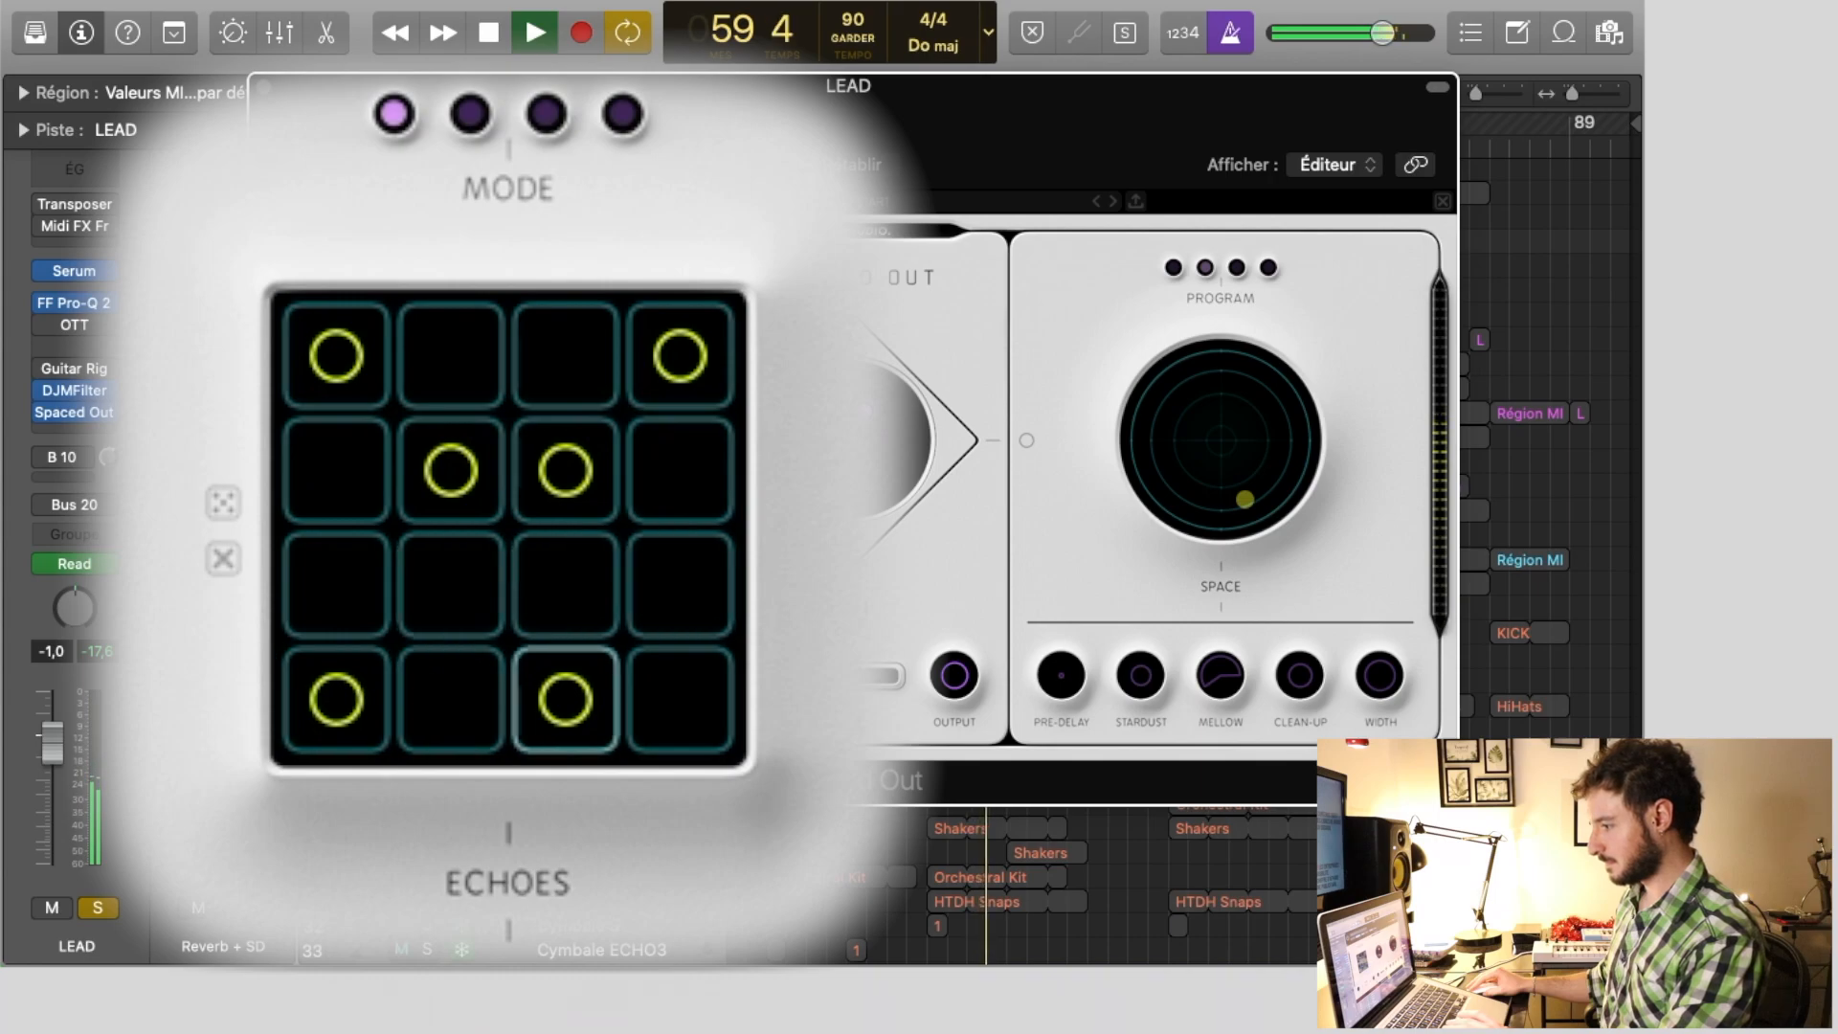
key("space")
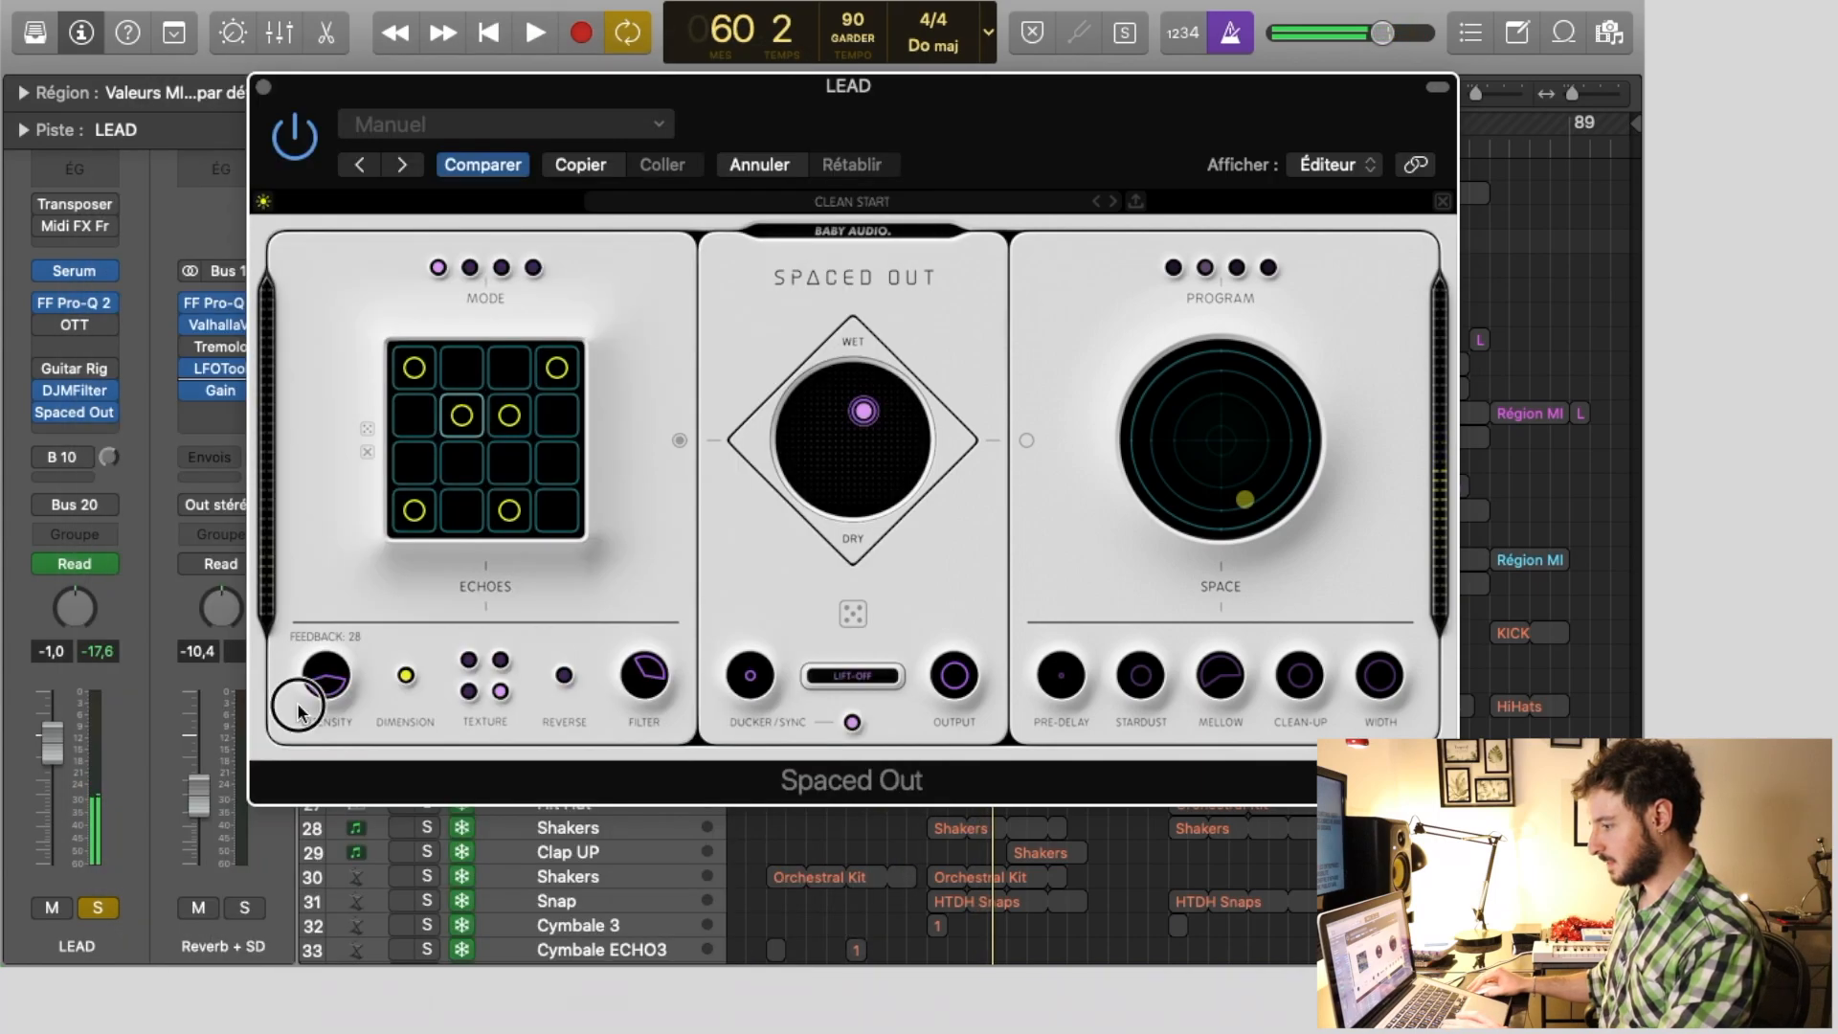
left_click_drag(326, 697, 312, 665)
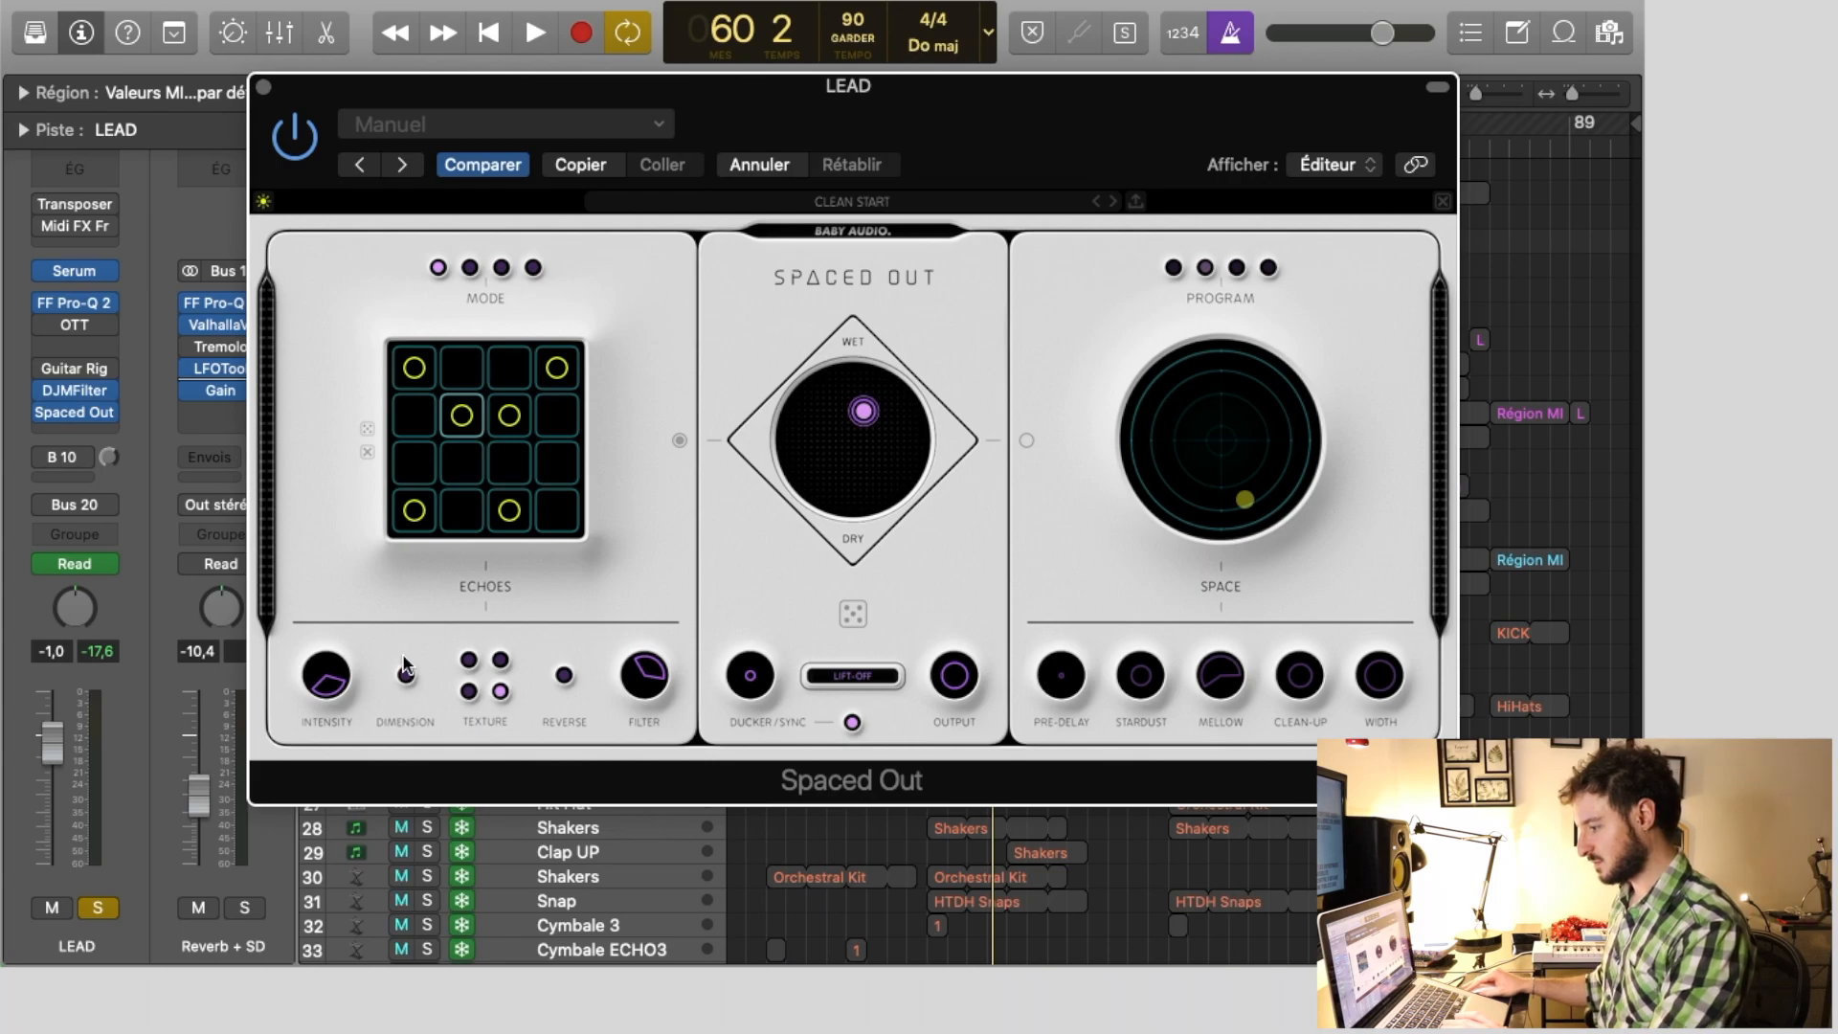
Play the loop with Dimension off and select the first Texture option for the echoes
key("space")
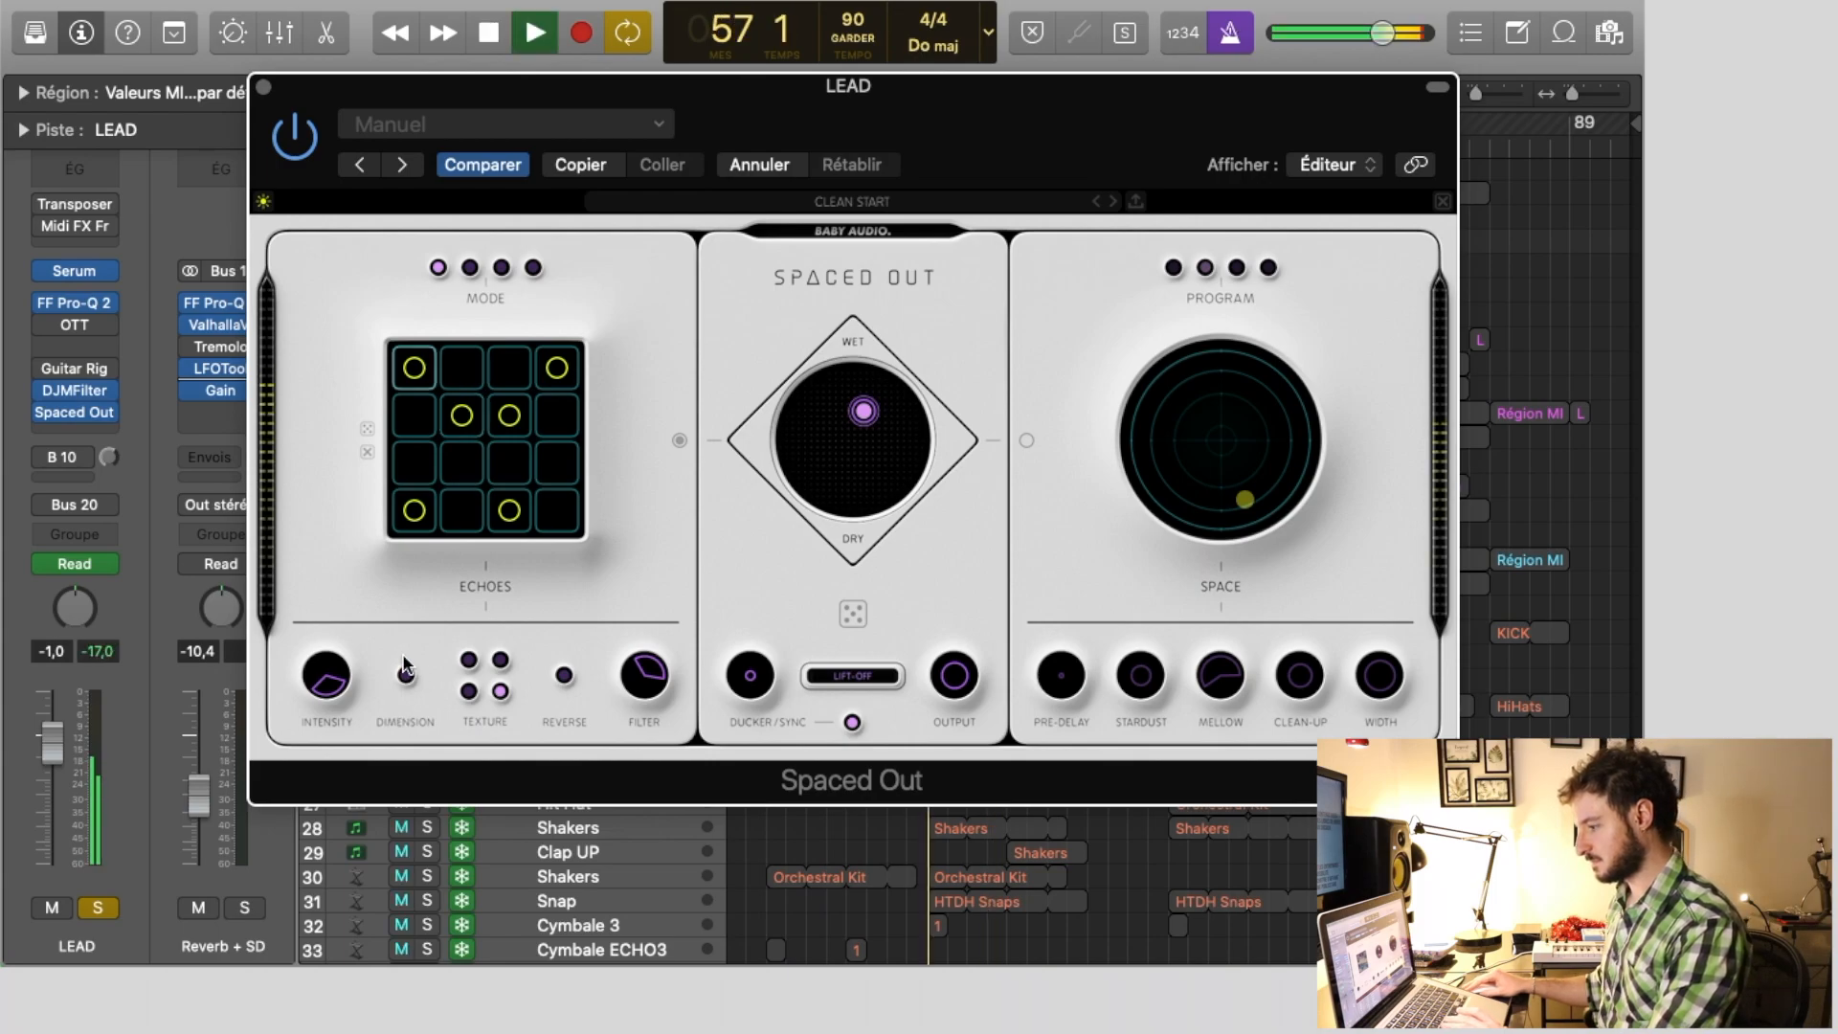
left_click(469, 661)
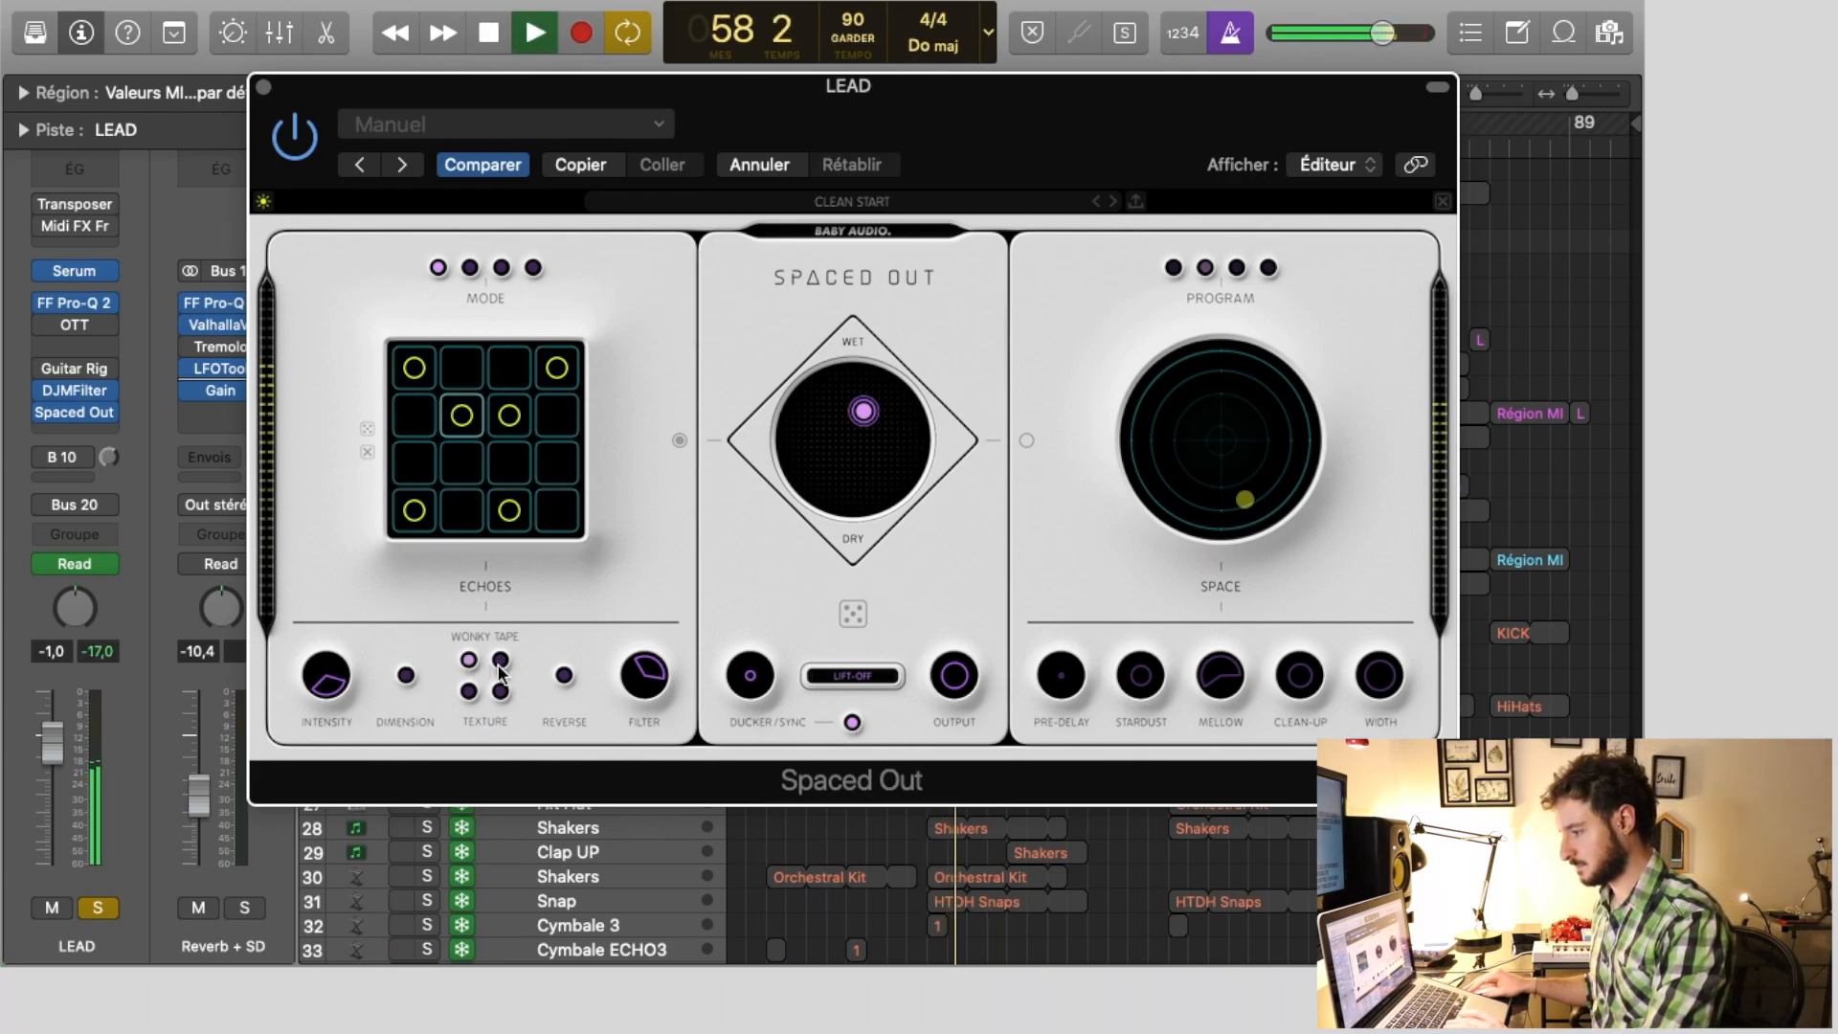
Try the LOFI and third Texture options on the echoes, comparing the LEAD track unsoloed and soloed during playback
left_click(500, 667)
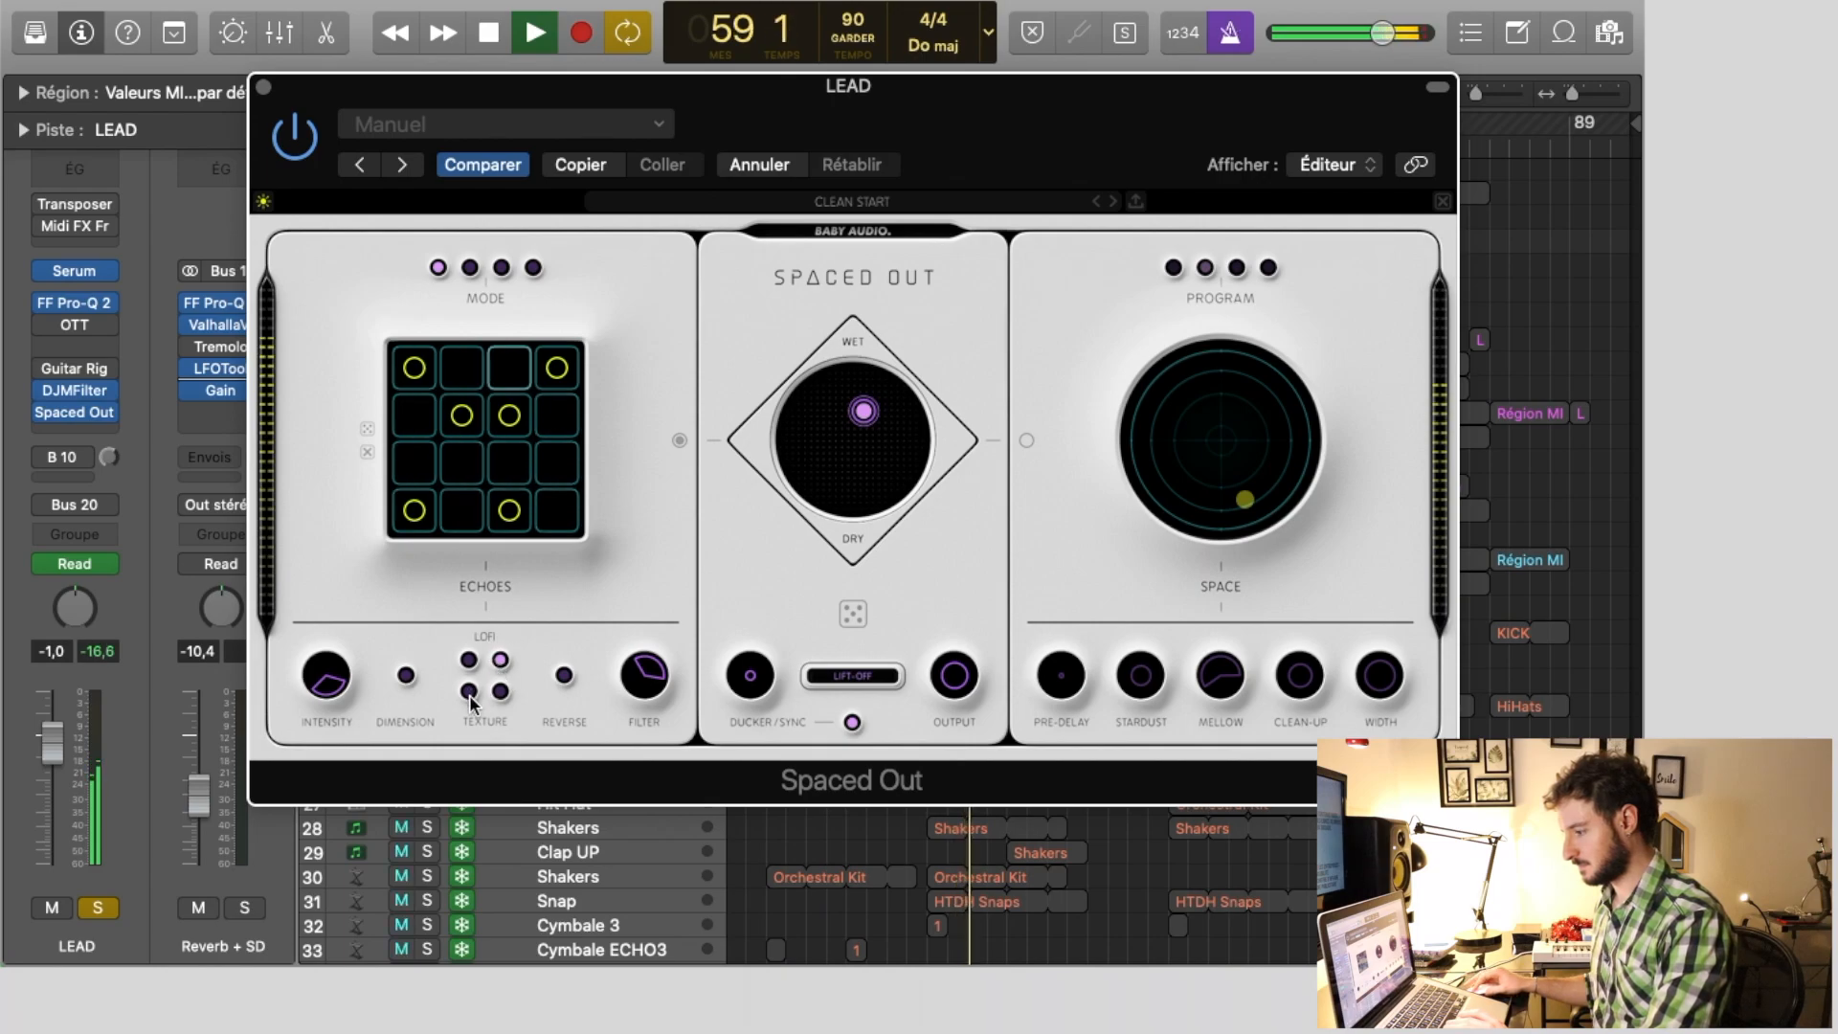
left_click(469, 691)
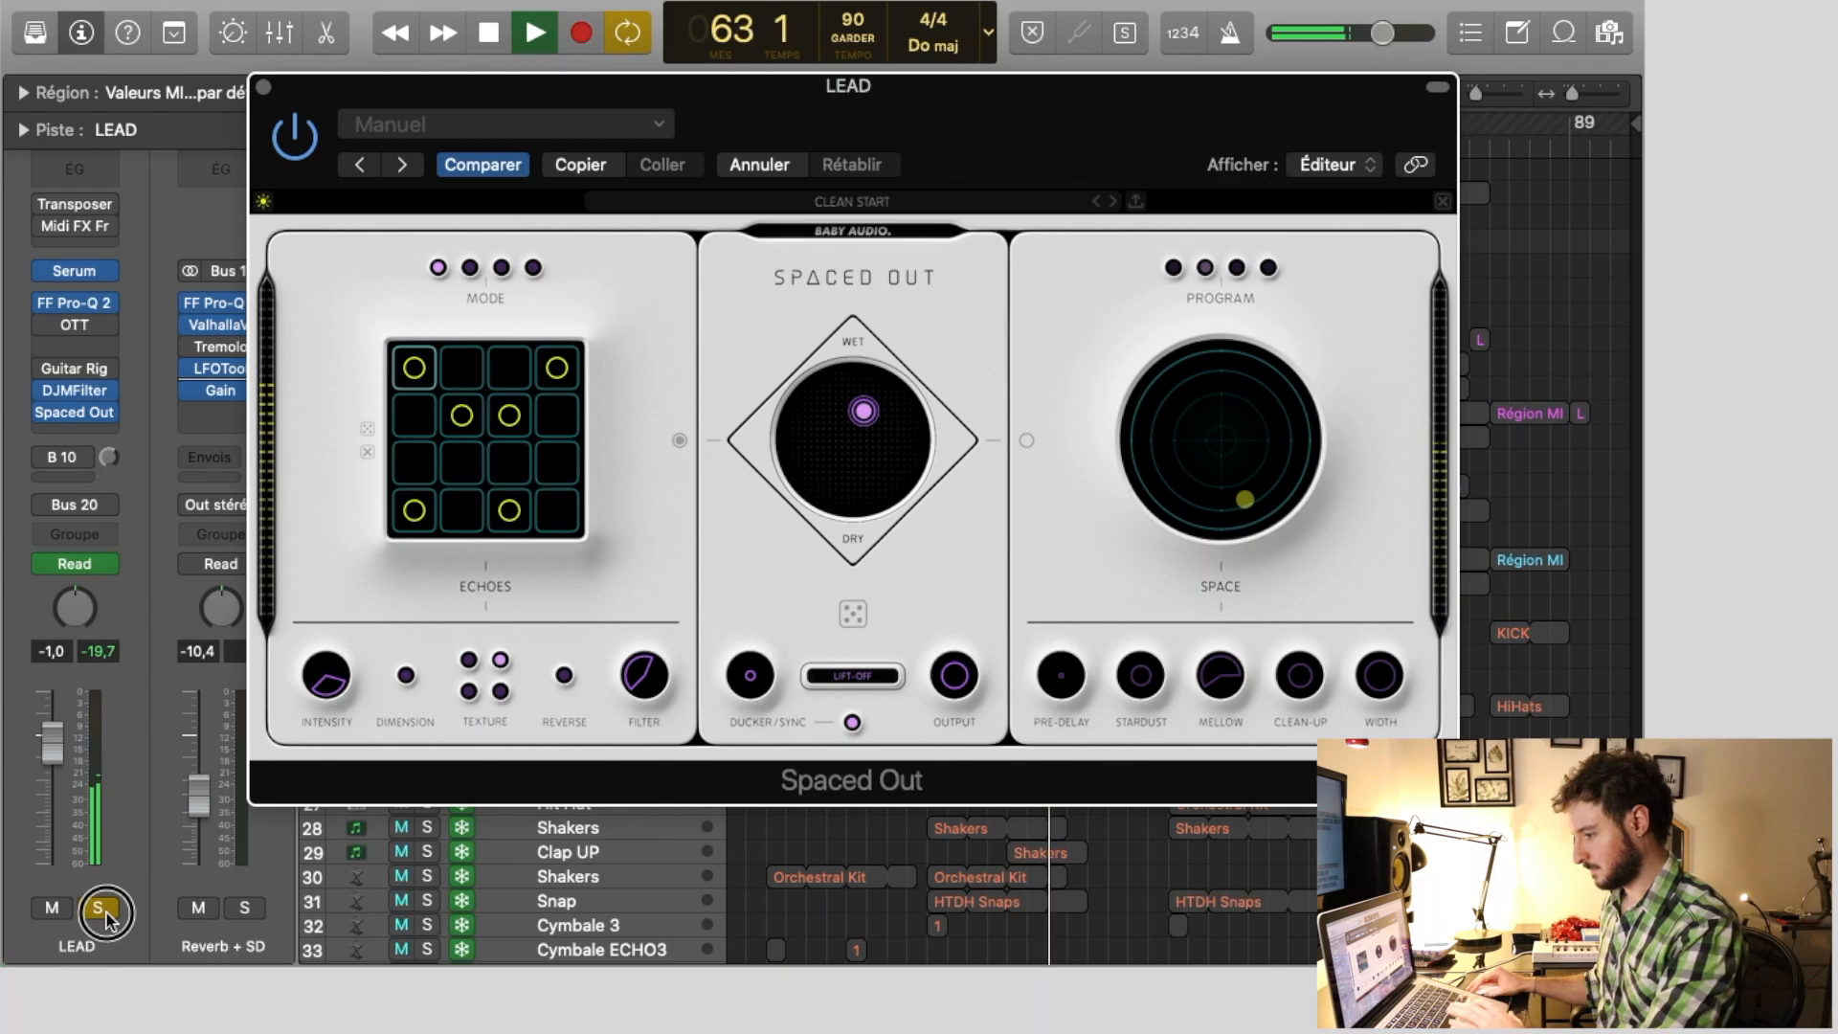
left_click(98, 908)
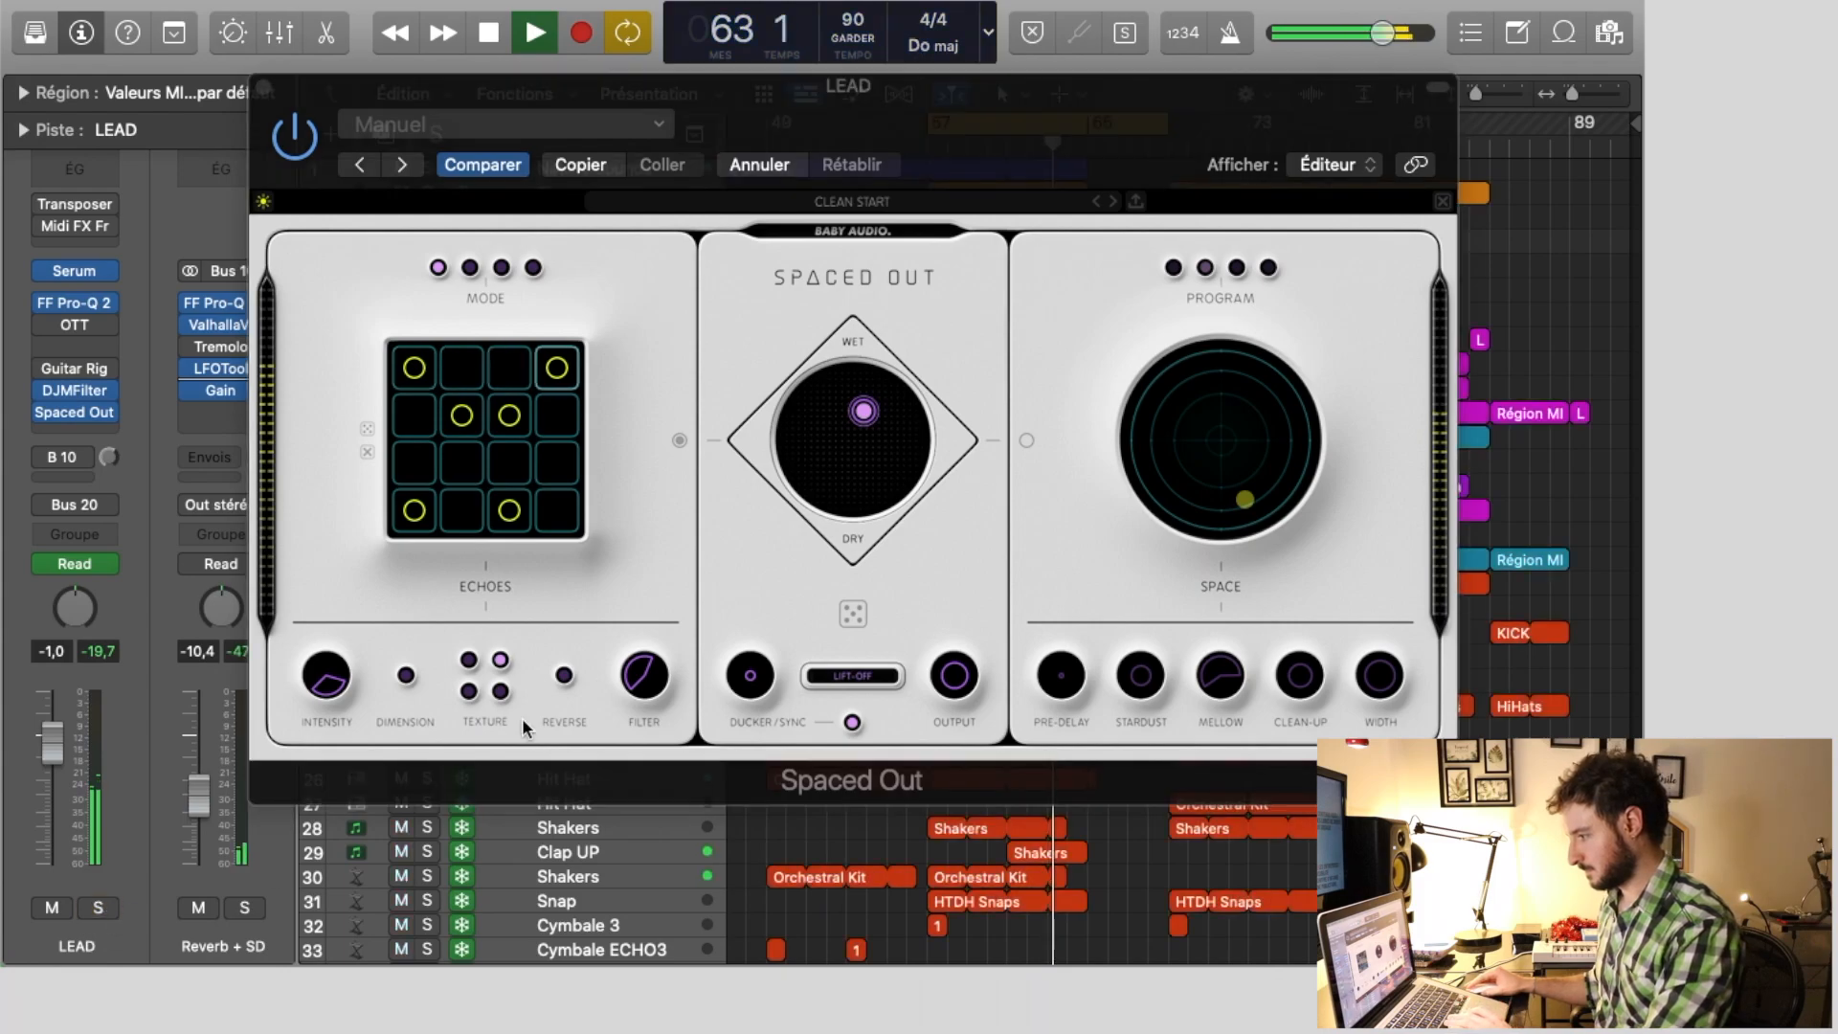
left_click(98, 908)
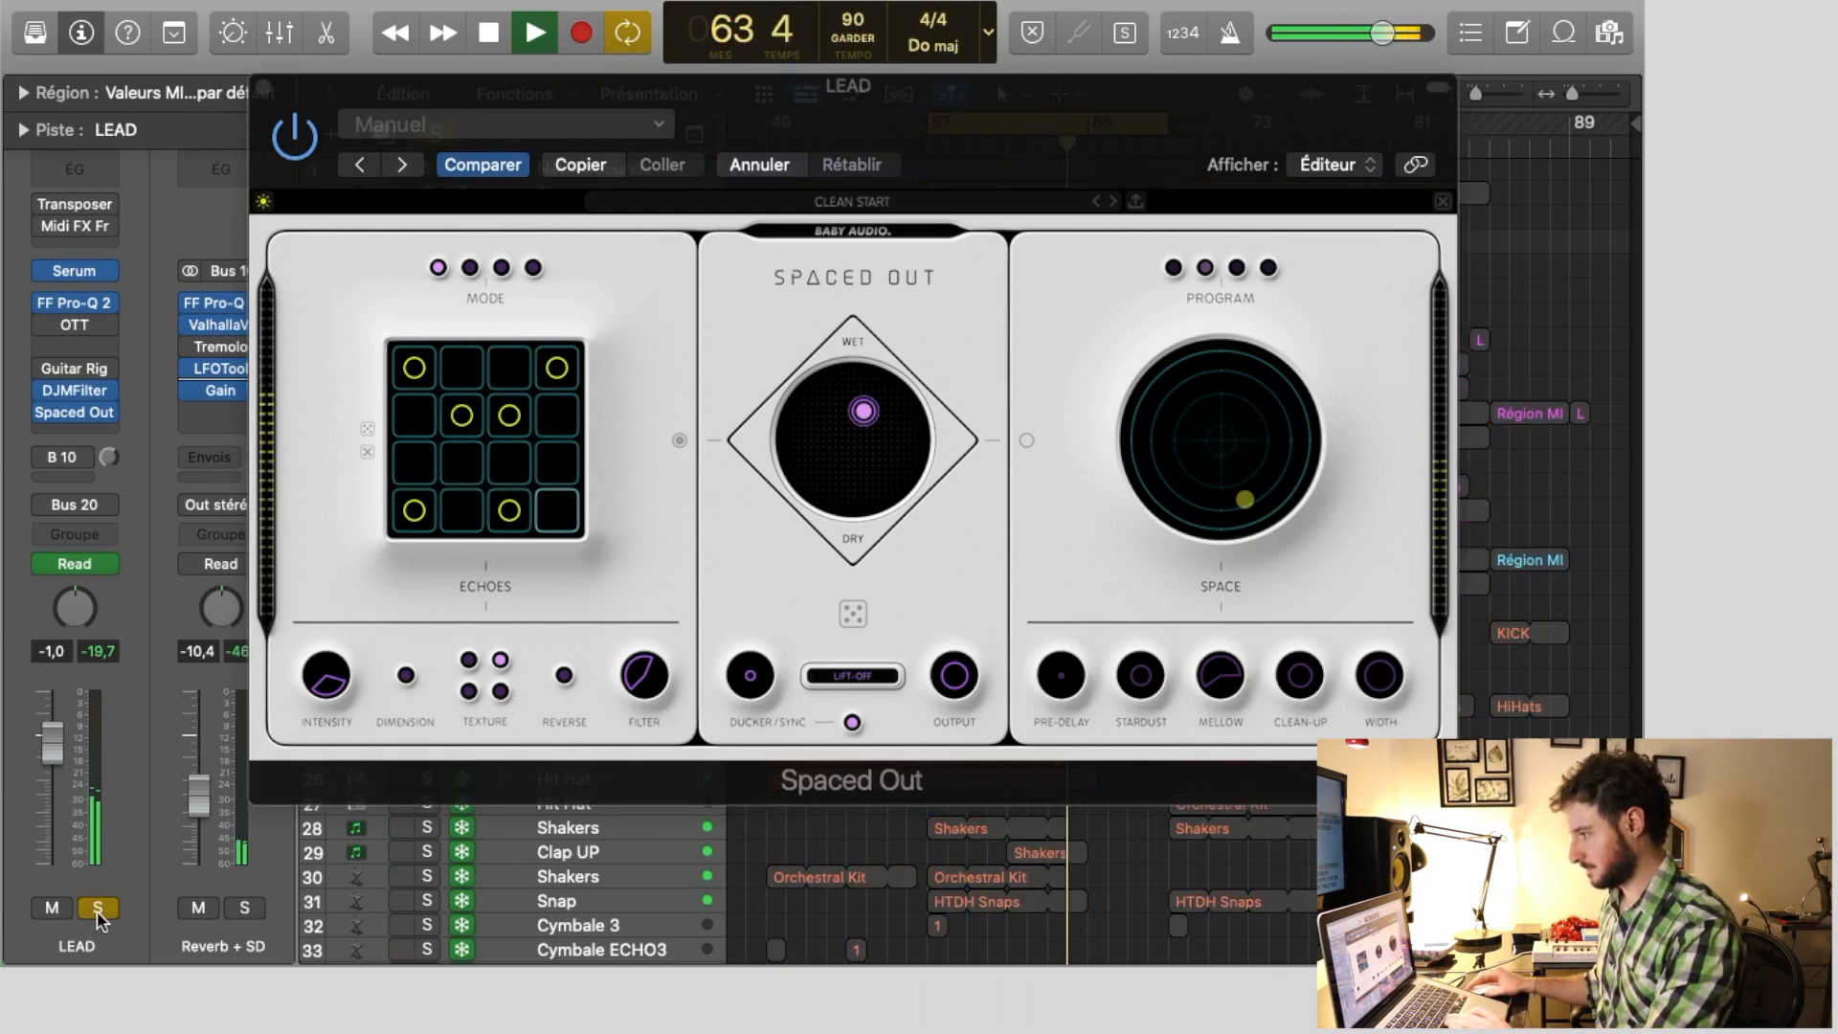
Select the second echo Mode, adjust the central mix to fully wet, and audition the resulting pattern
key("space")
left_click_drag(871, 439, 846, 471)
left_click(470, 268)
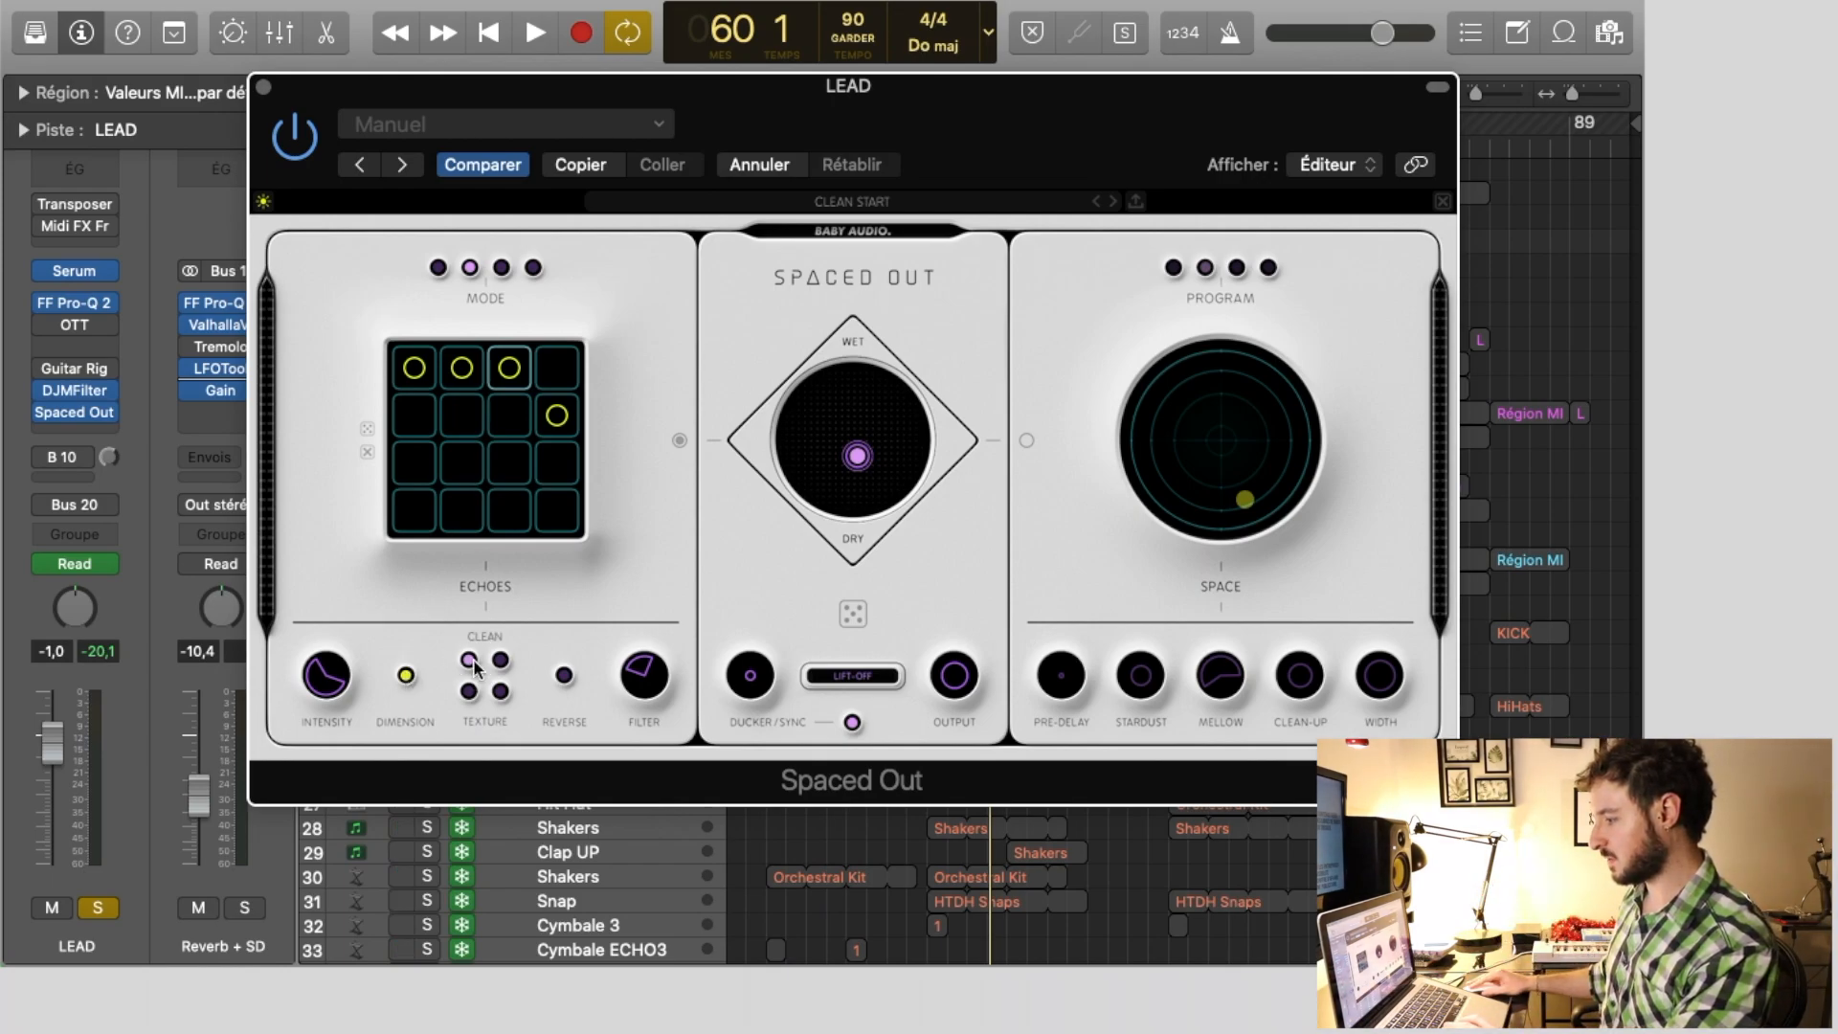
key("space")
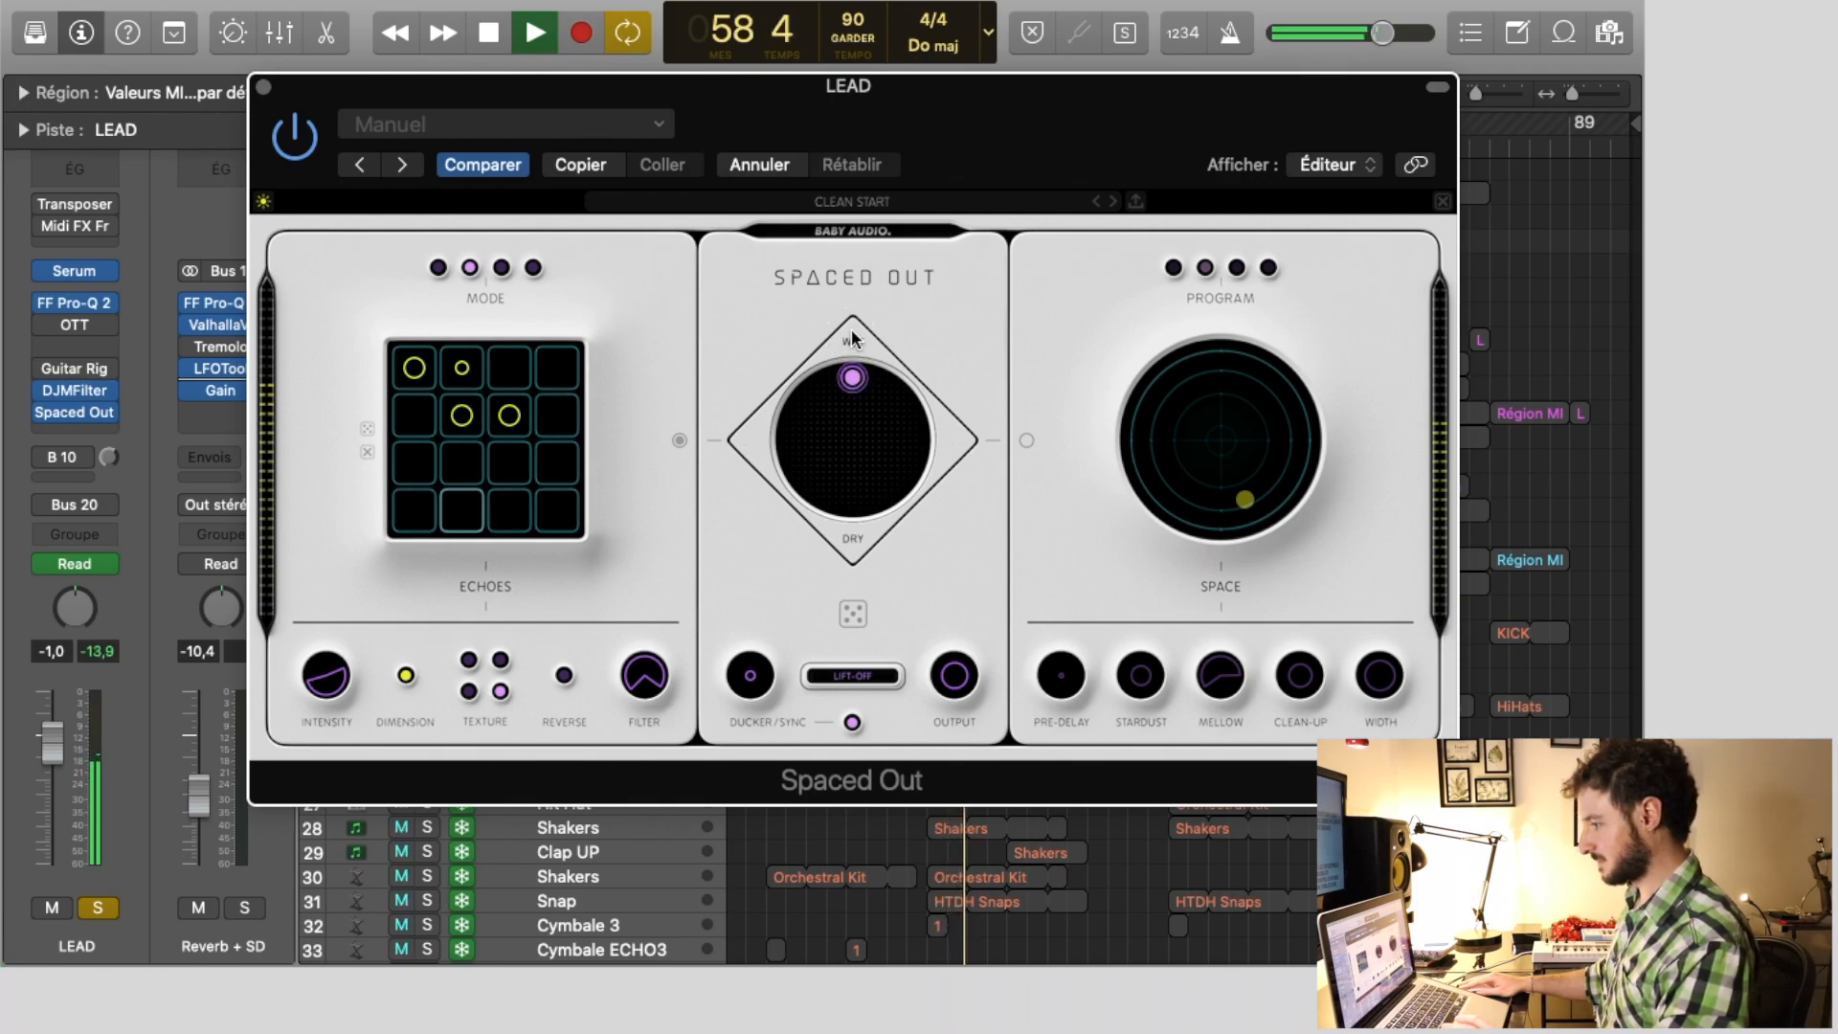
key("space")
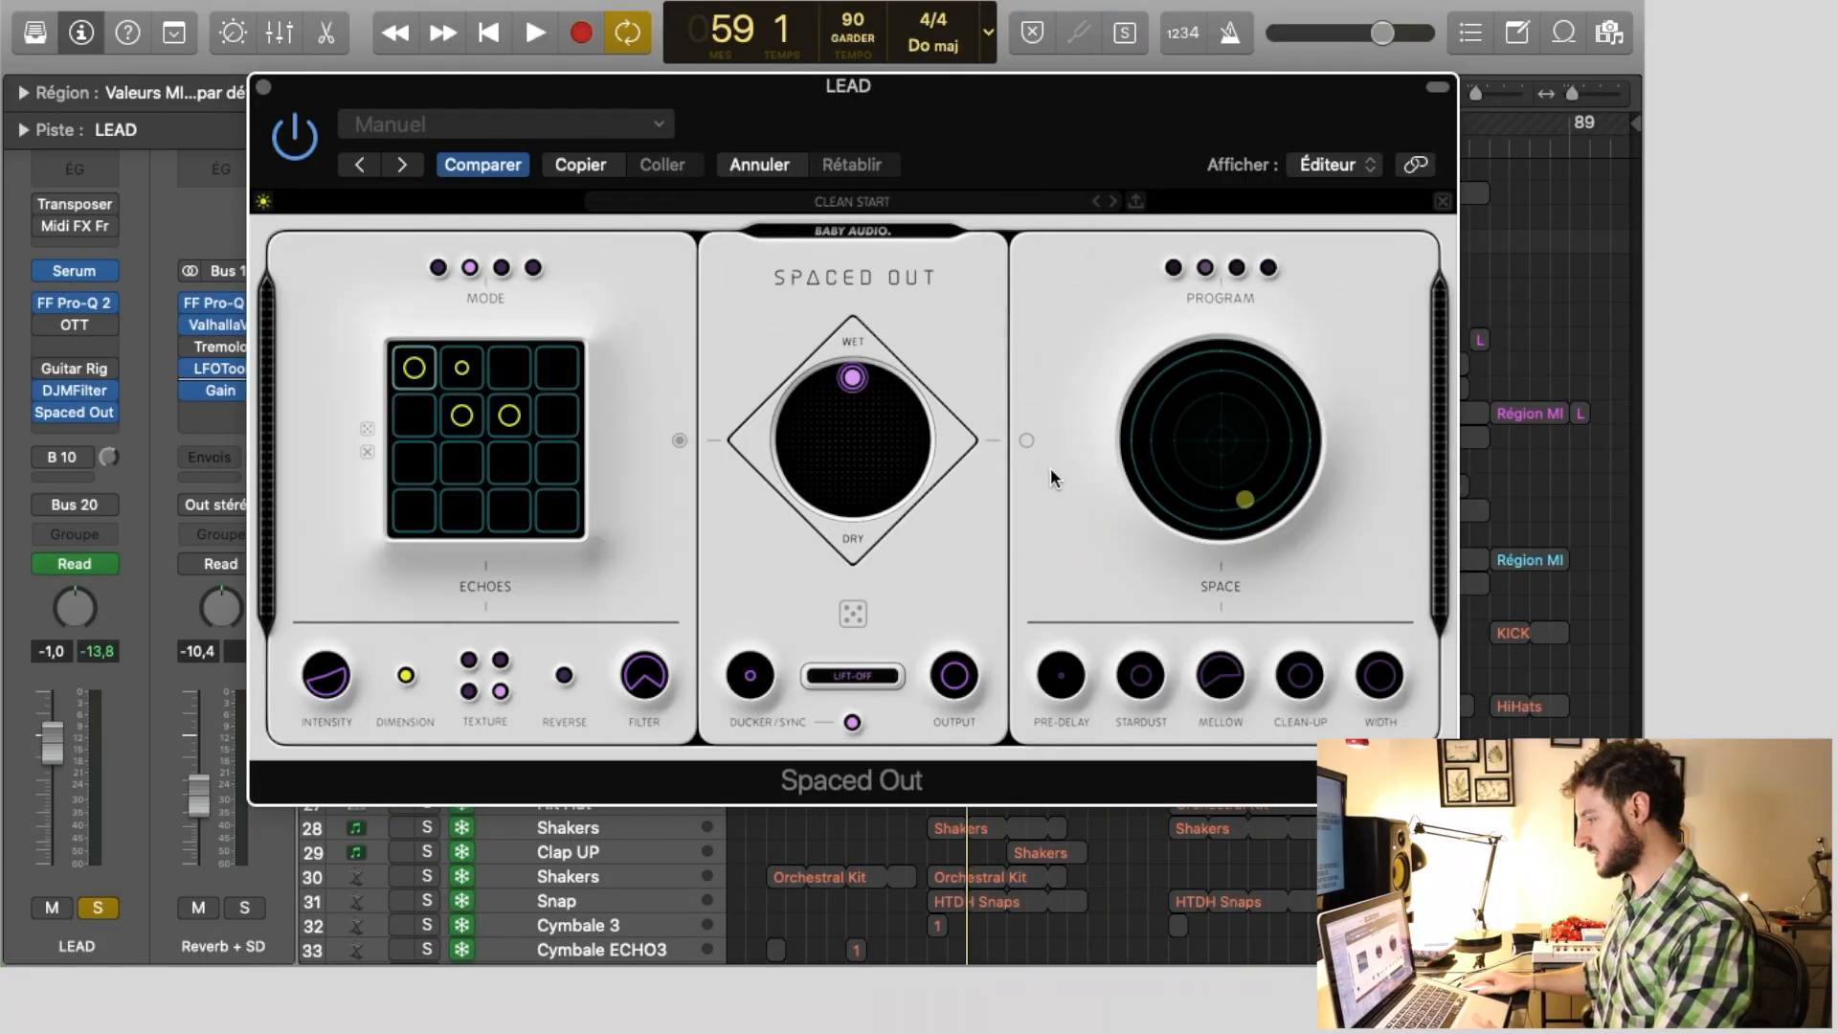
Turn the Echoes section off, turn the Space section on, and play the loop through the reverb alone
left_click(678, 441)
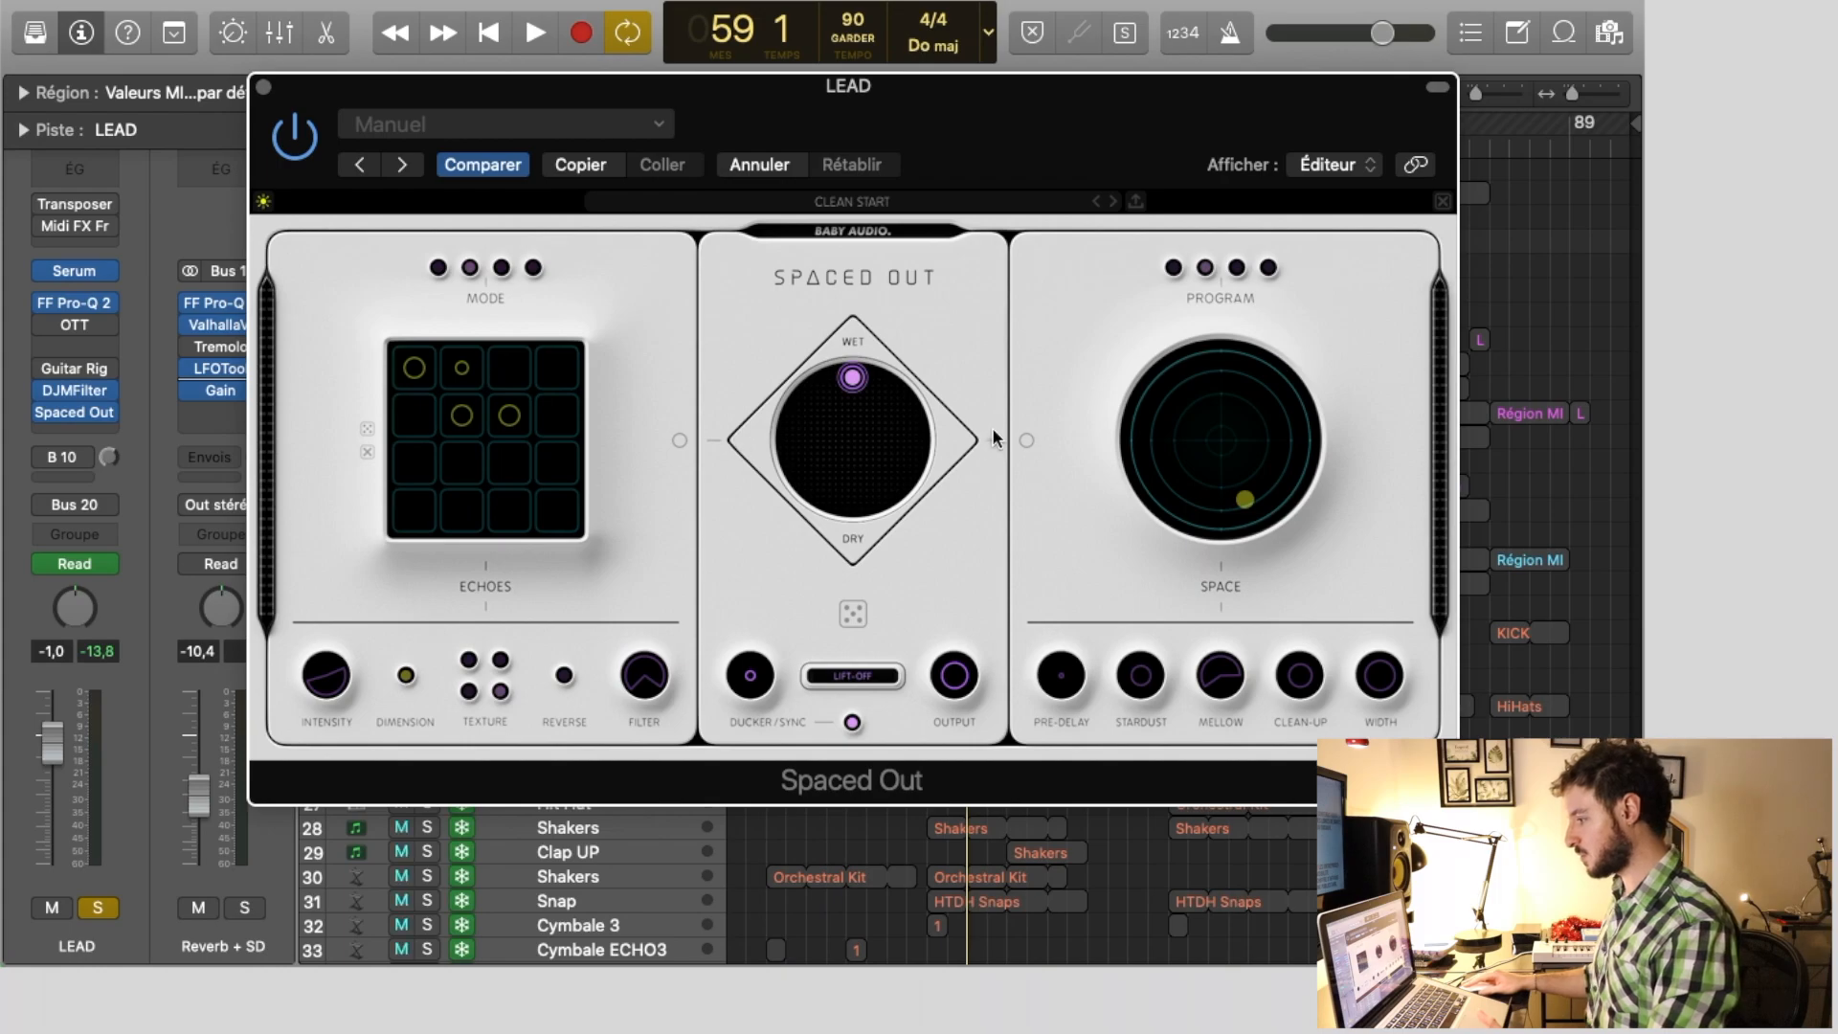
left_click(1027, 441)
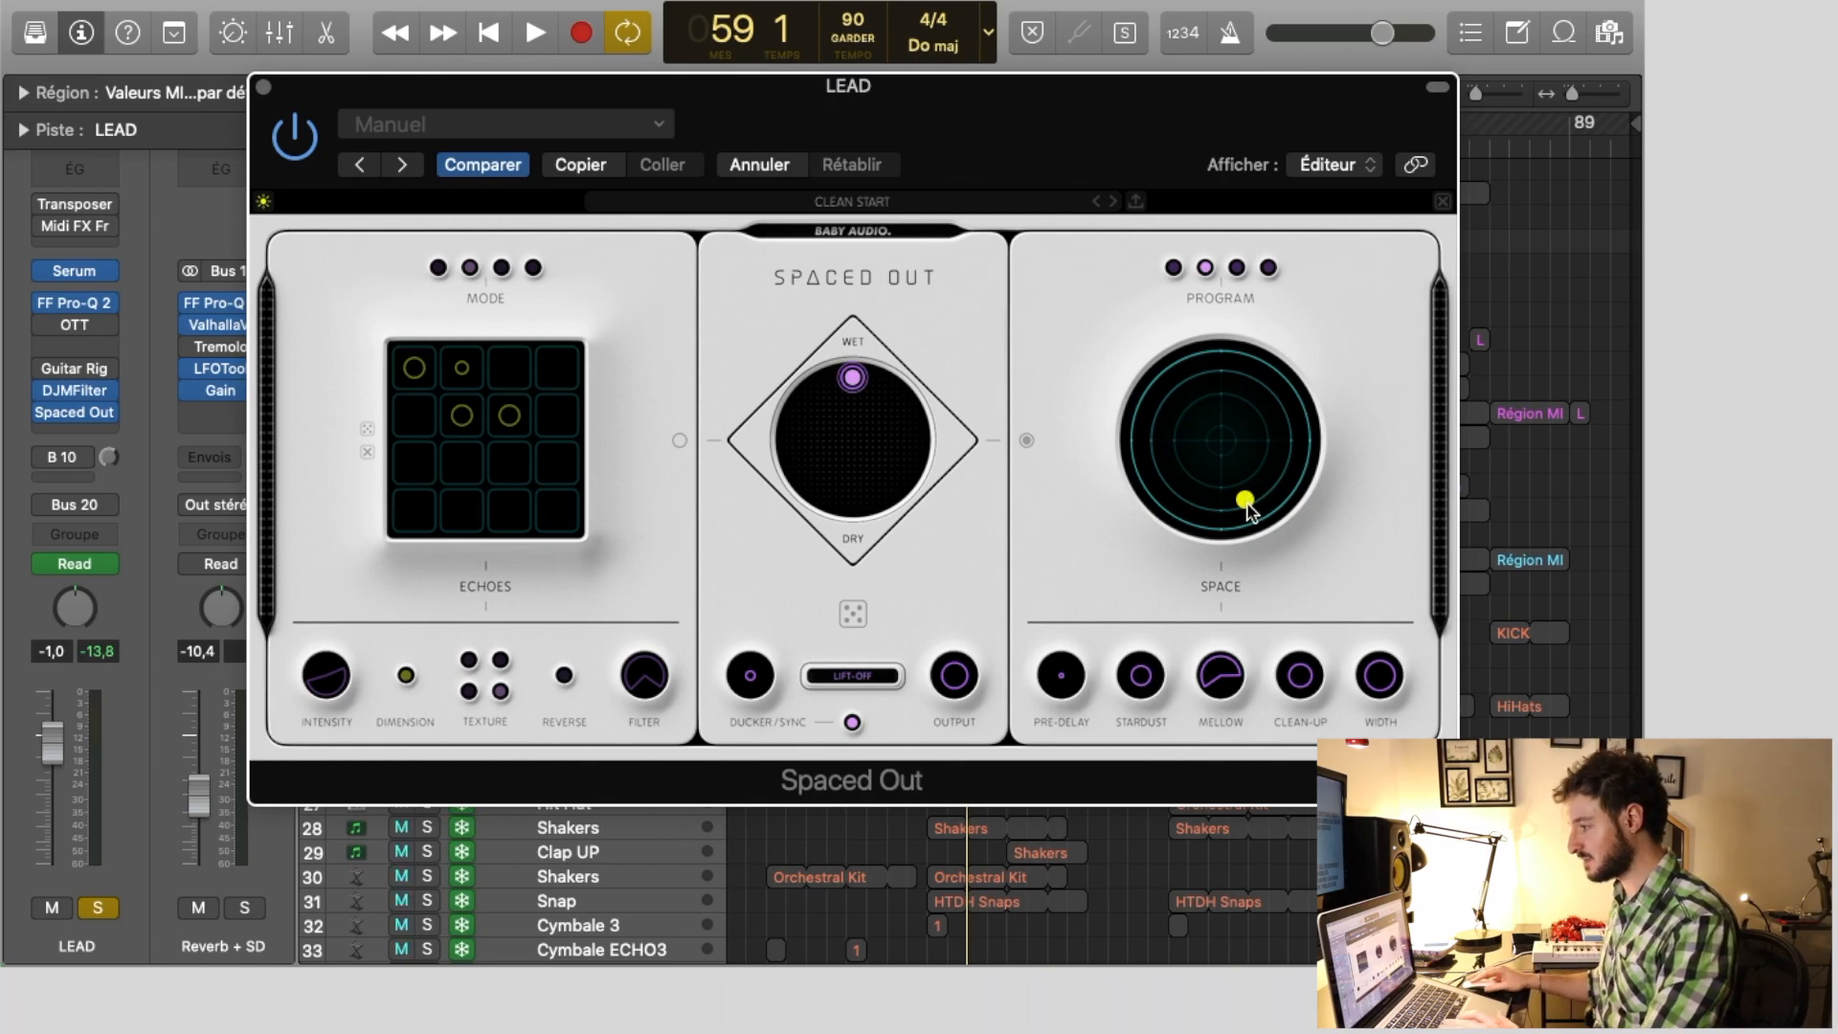
key("space")
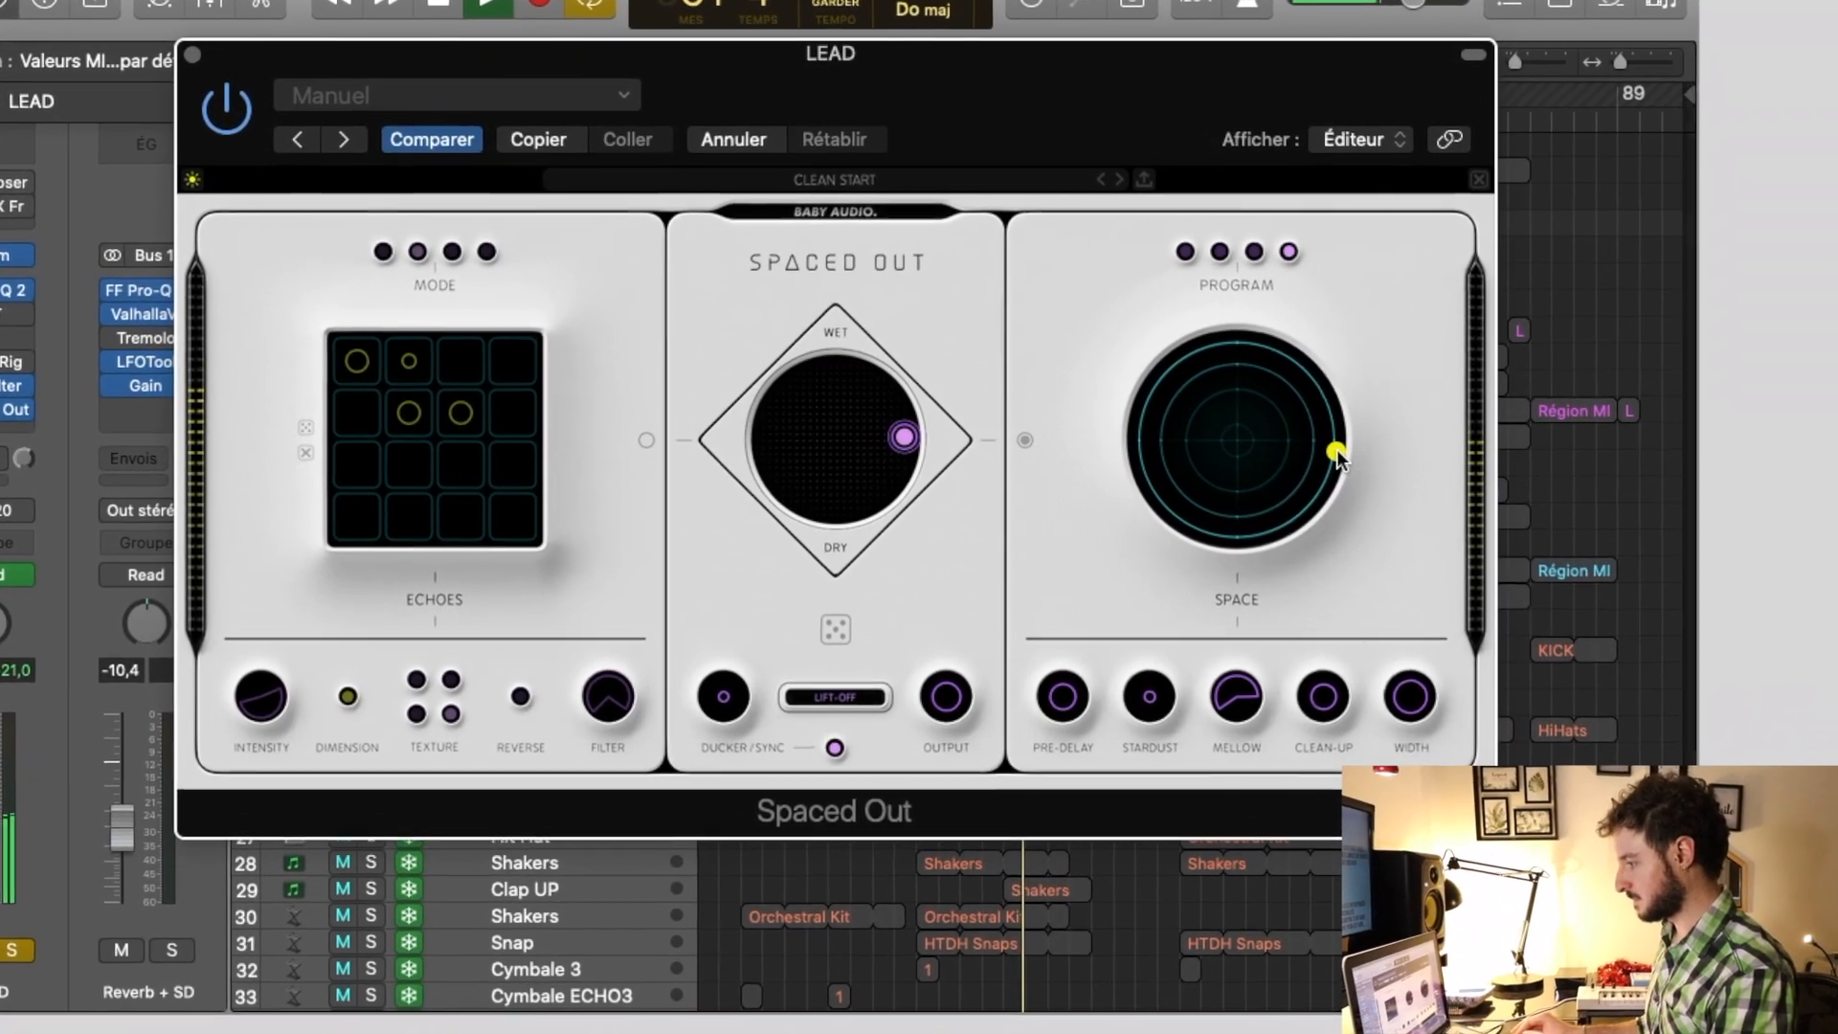
Move the Space point close to the centre of its display and lower the LEAD track fader to -5.6 dB
left_click_drag(1327, 450, 1359, 699)
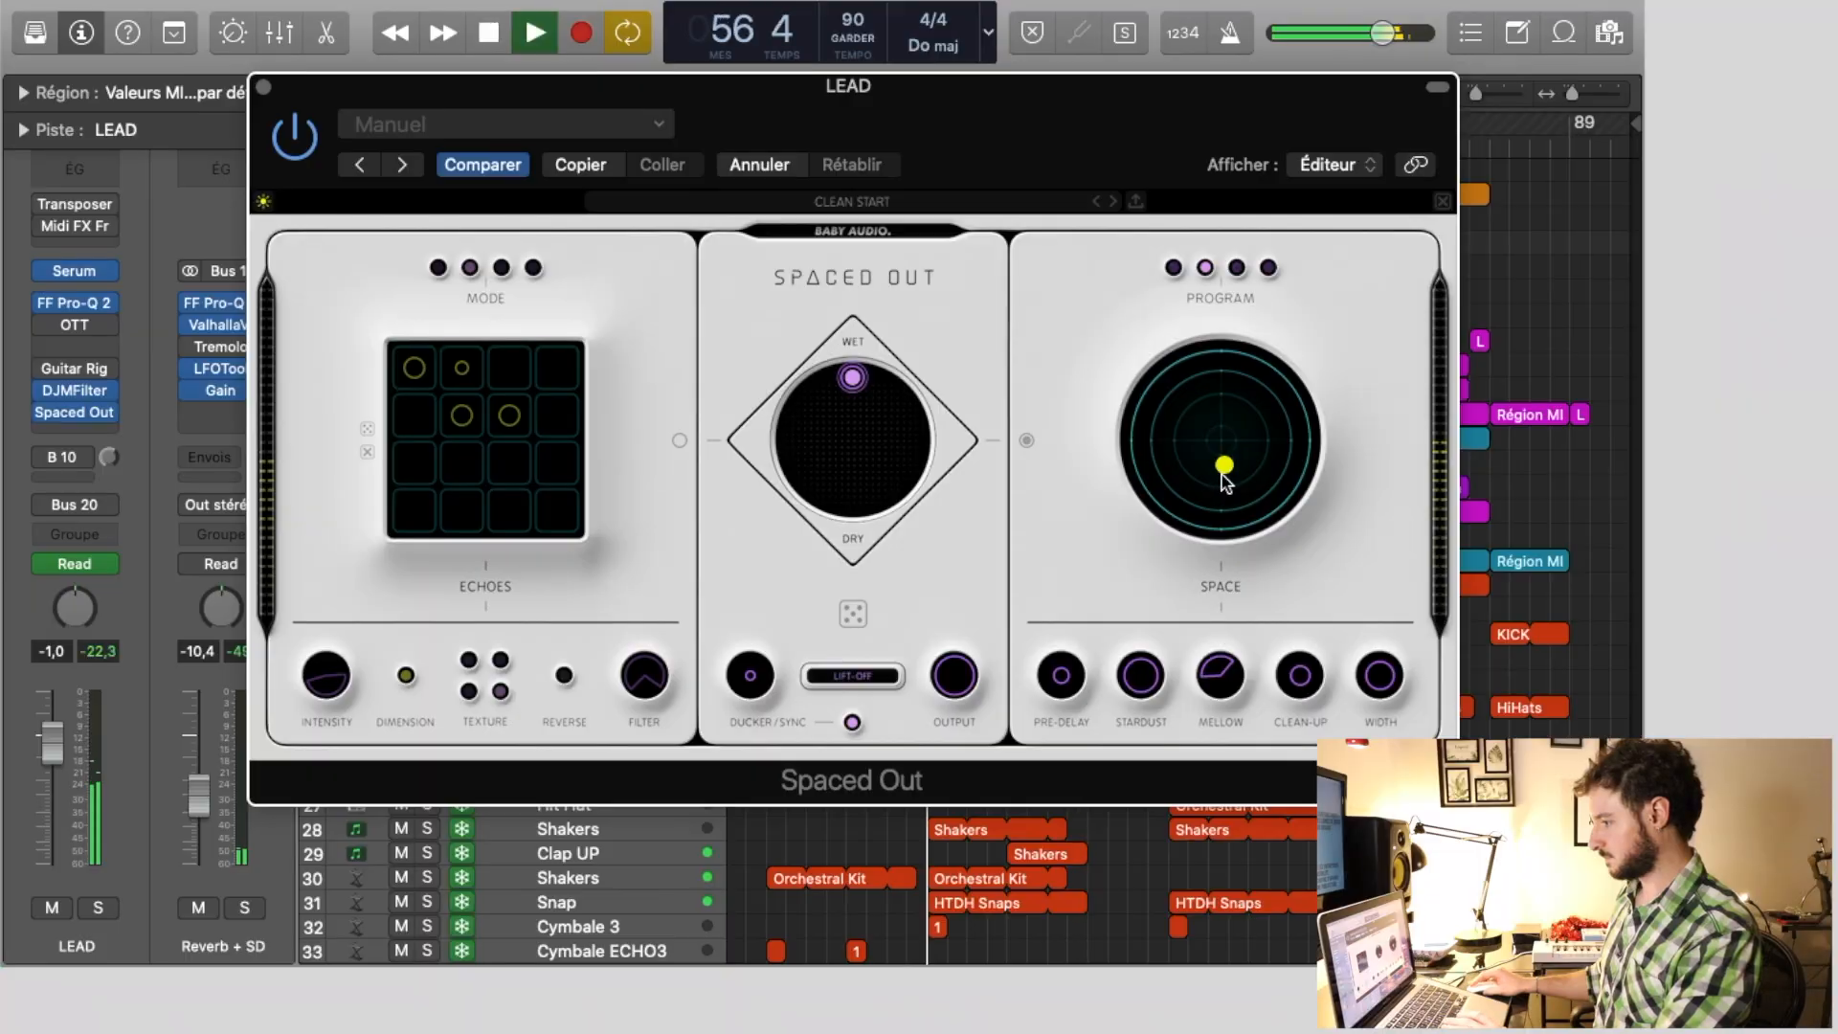
left_click_drag(1217, 435, 1215, 455)
left_click_drag(51, 758, 55, 788)
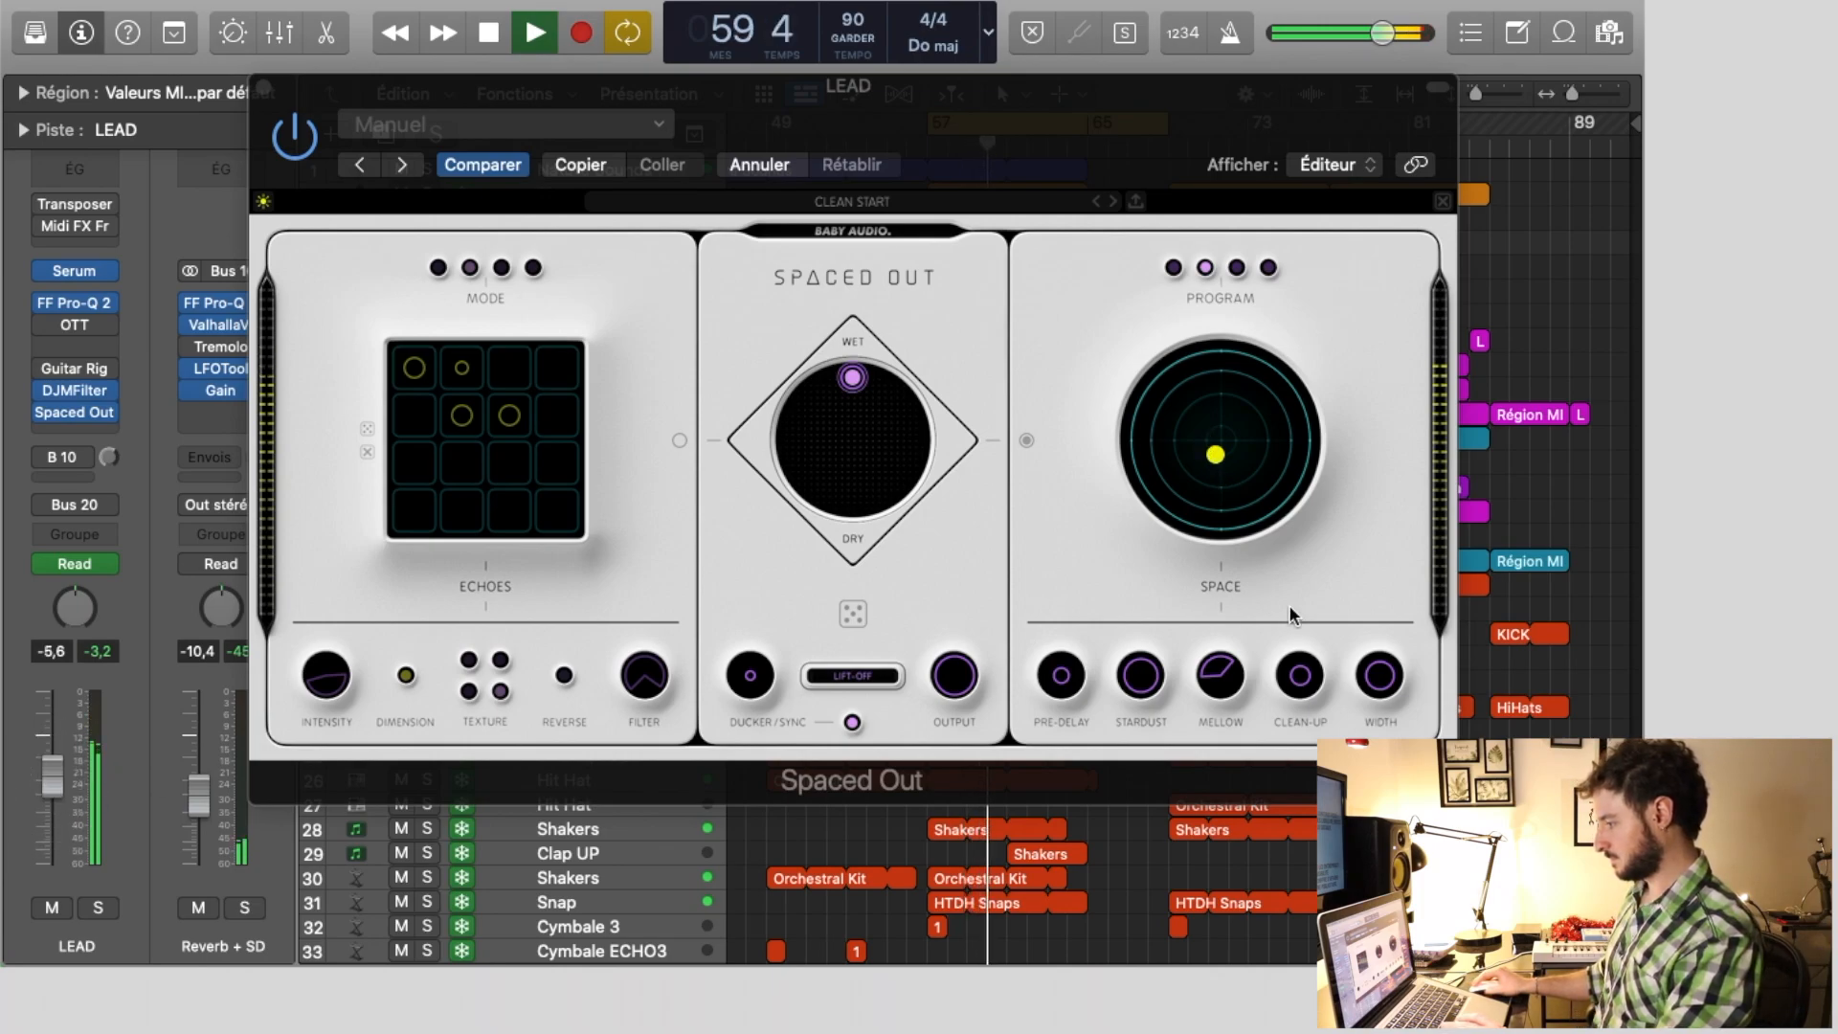
Try the reverb's Clean-Up control and adjust the Ducker amount while playing the loop
left_click(1310, 693)
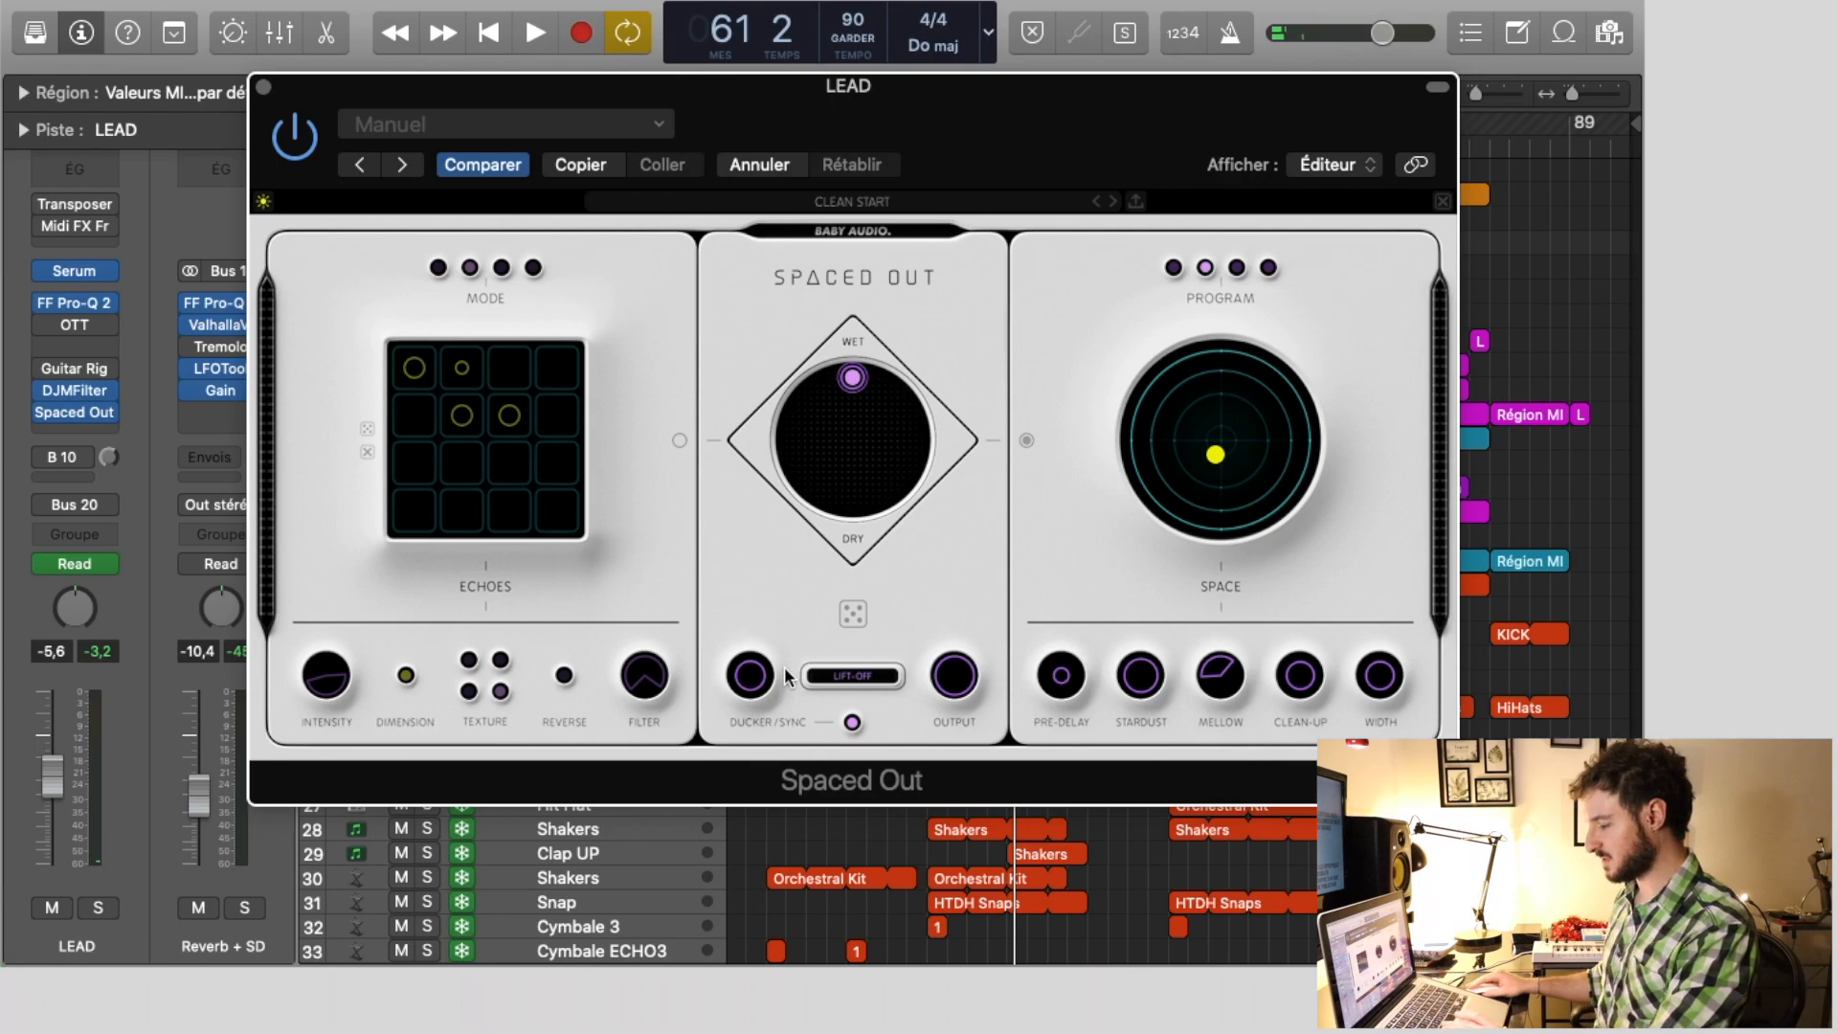
key("space")
left_click_drag(748, 682, 747, 664)
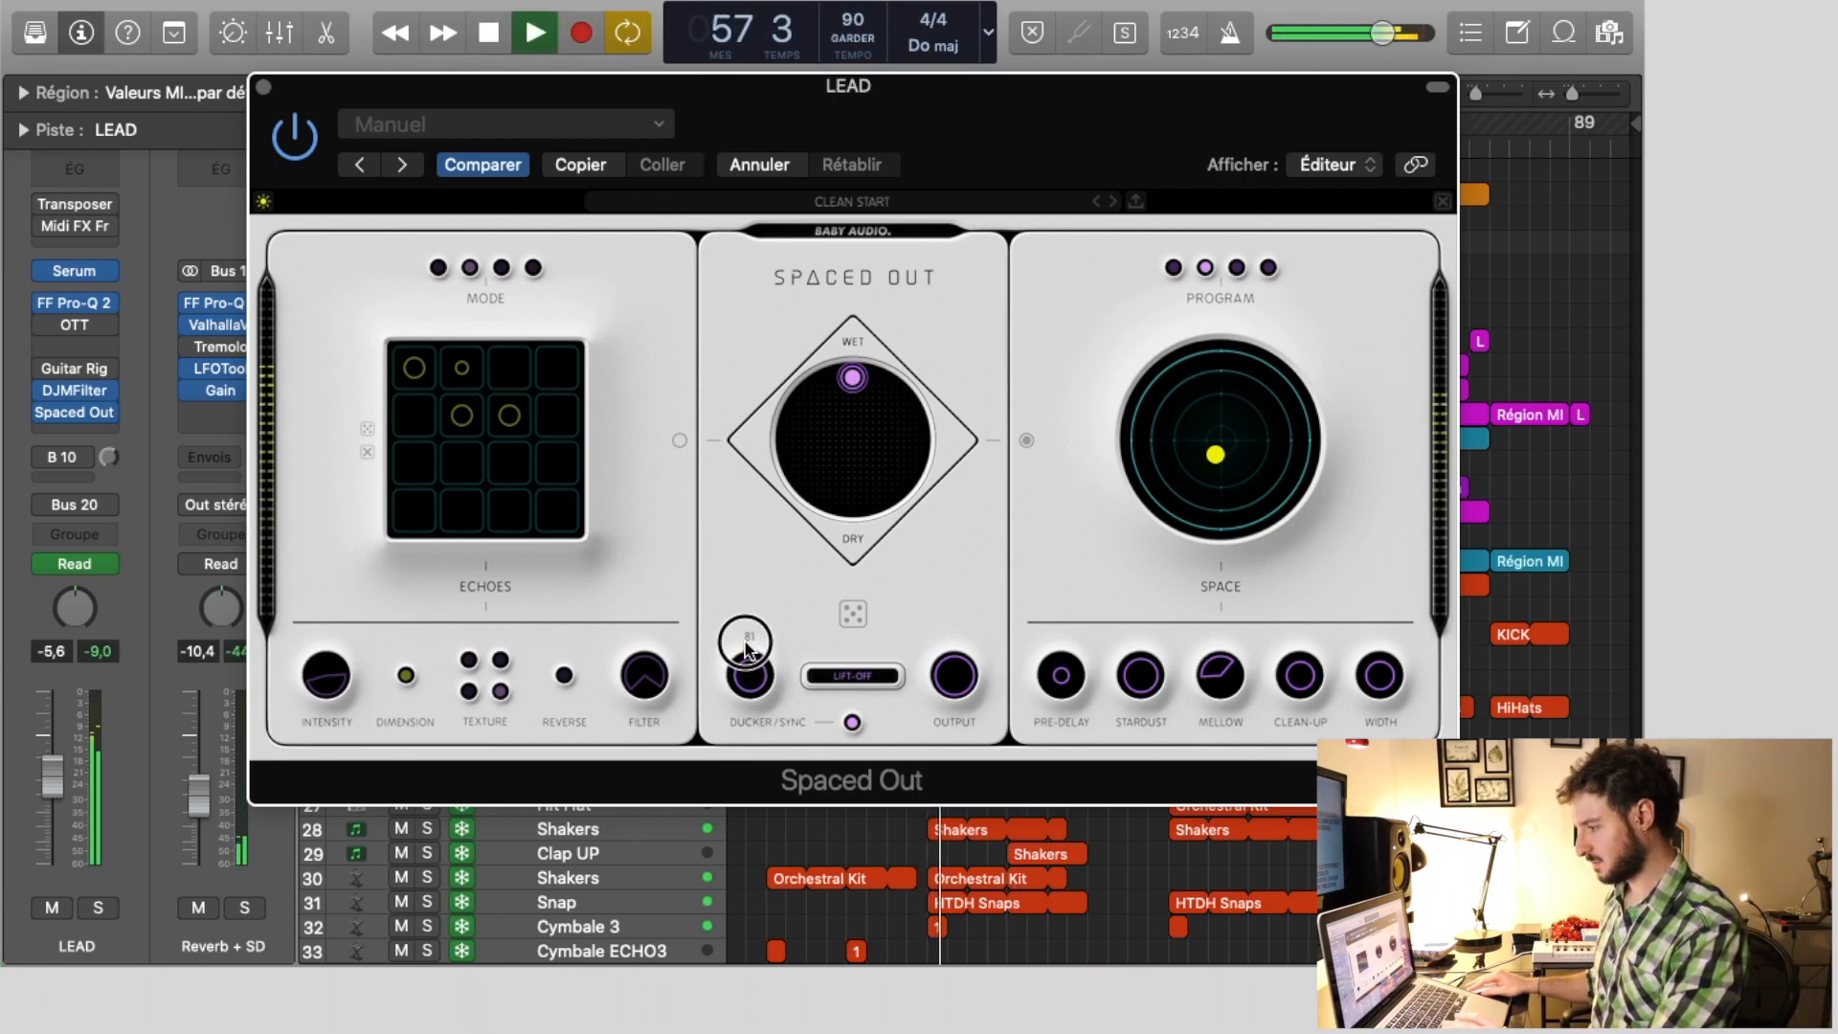
Generate several random Spaced Out settings during playback and lower the LEAD track fader to -11.6 dB
left_click(853, 611)
left_click_drag(50, 794, 50, 828)
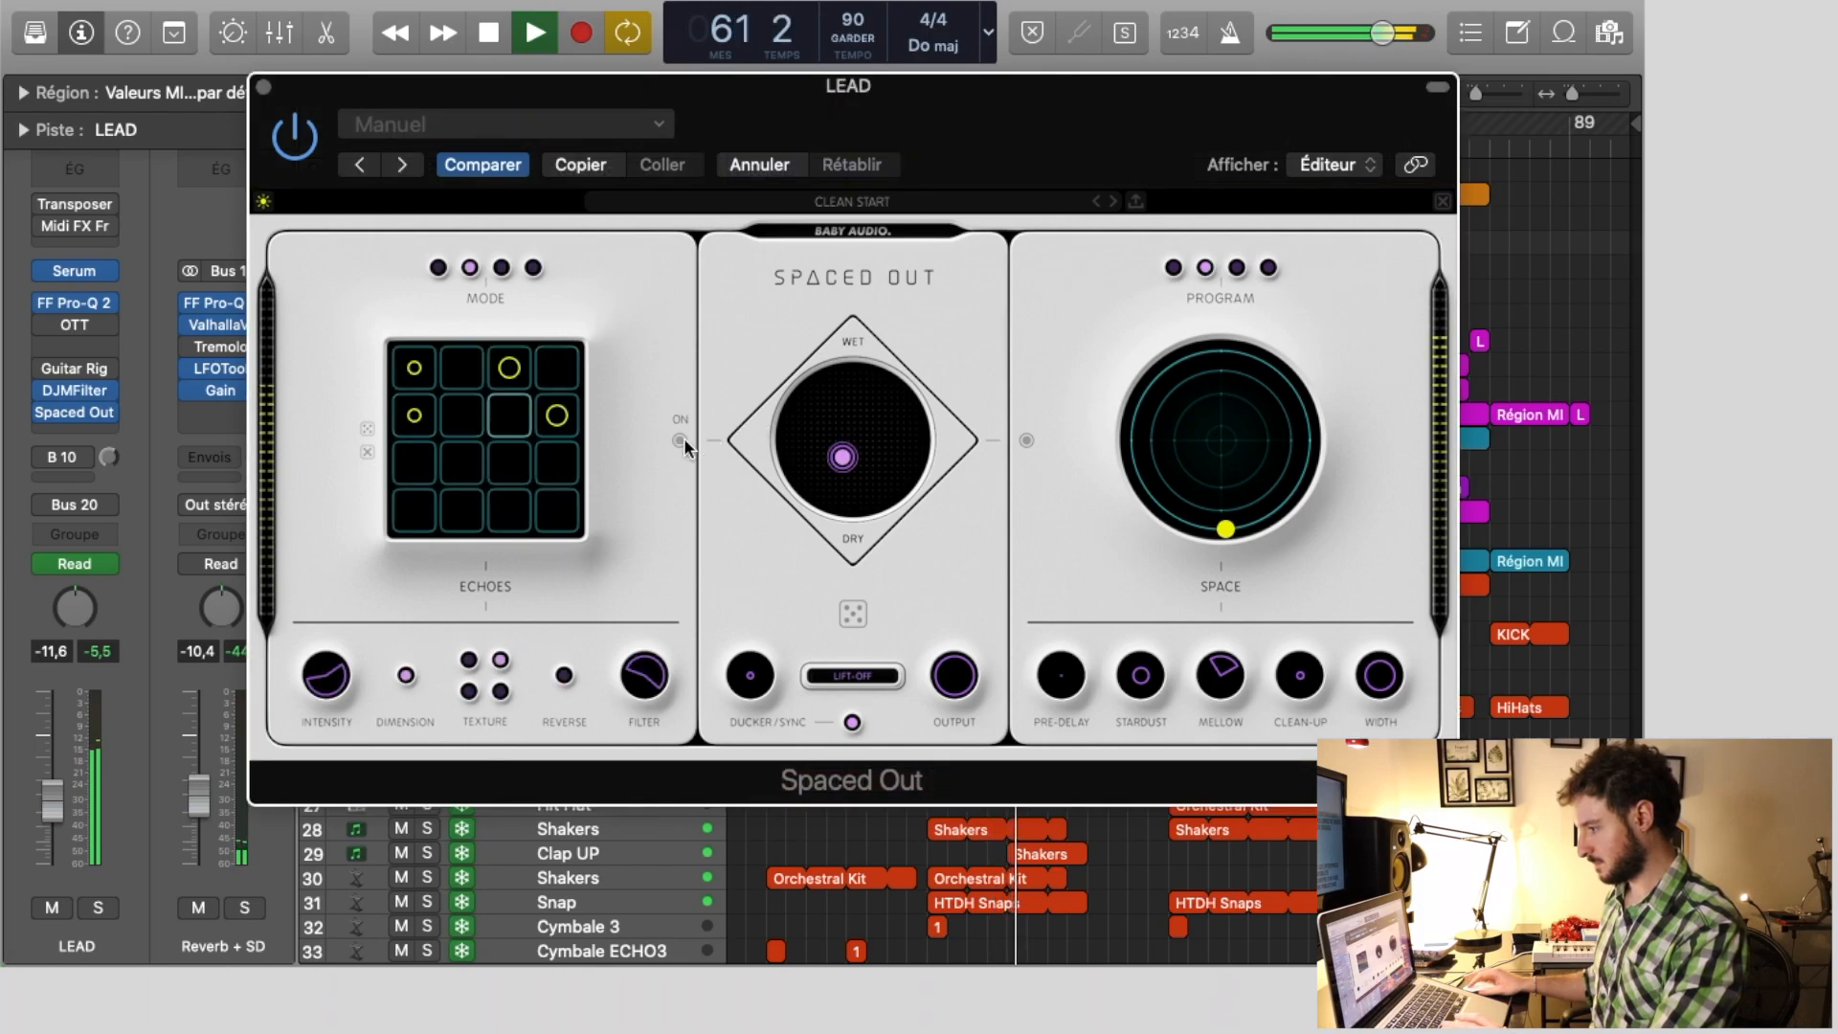
left_click(852, 613)
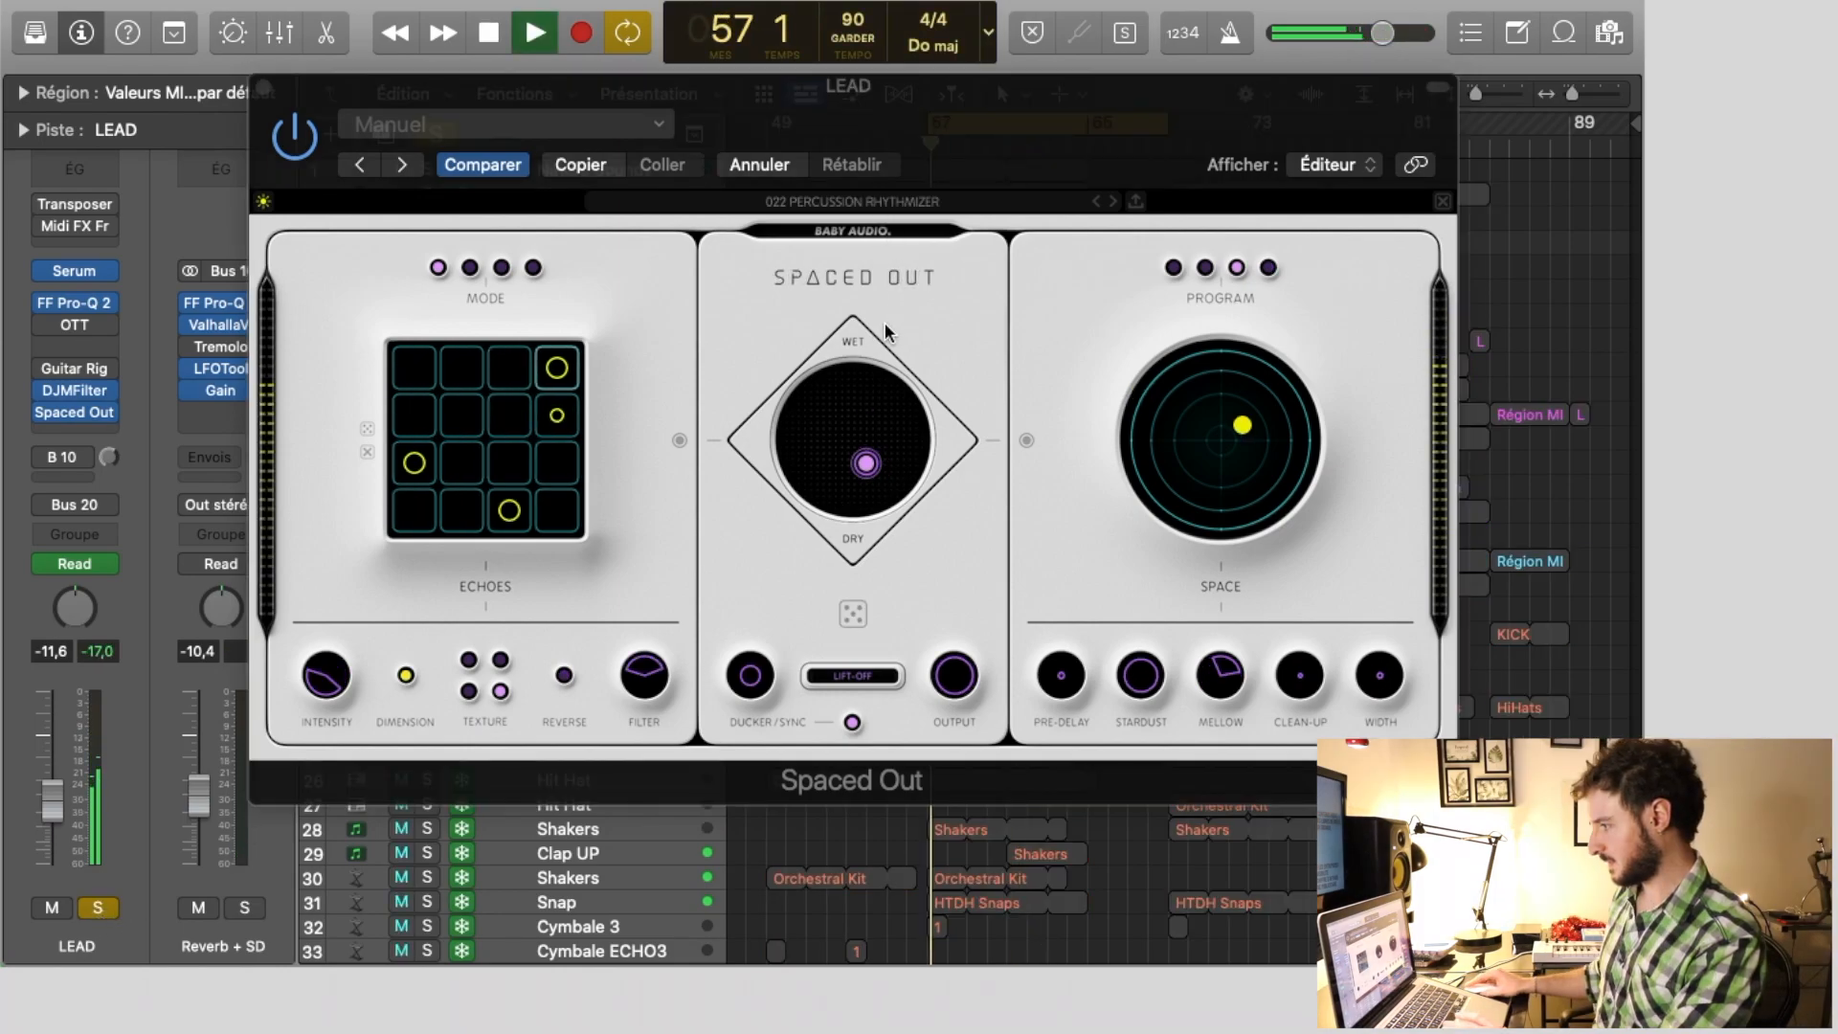
left_click(854, 613)
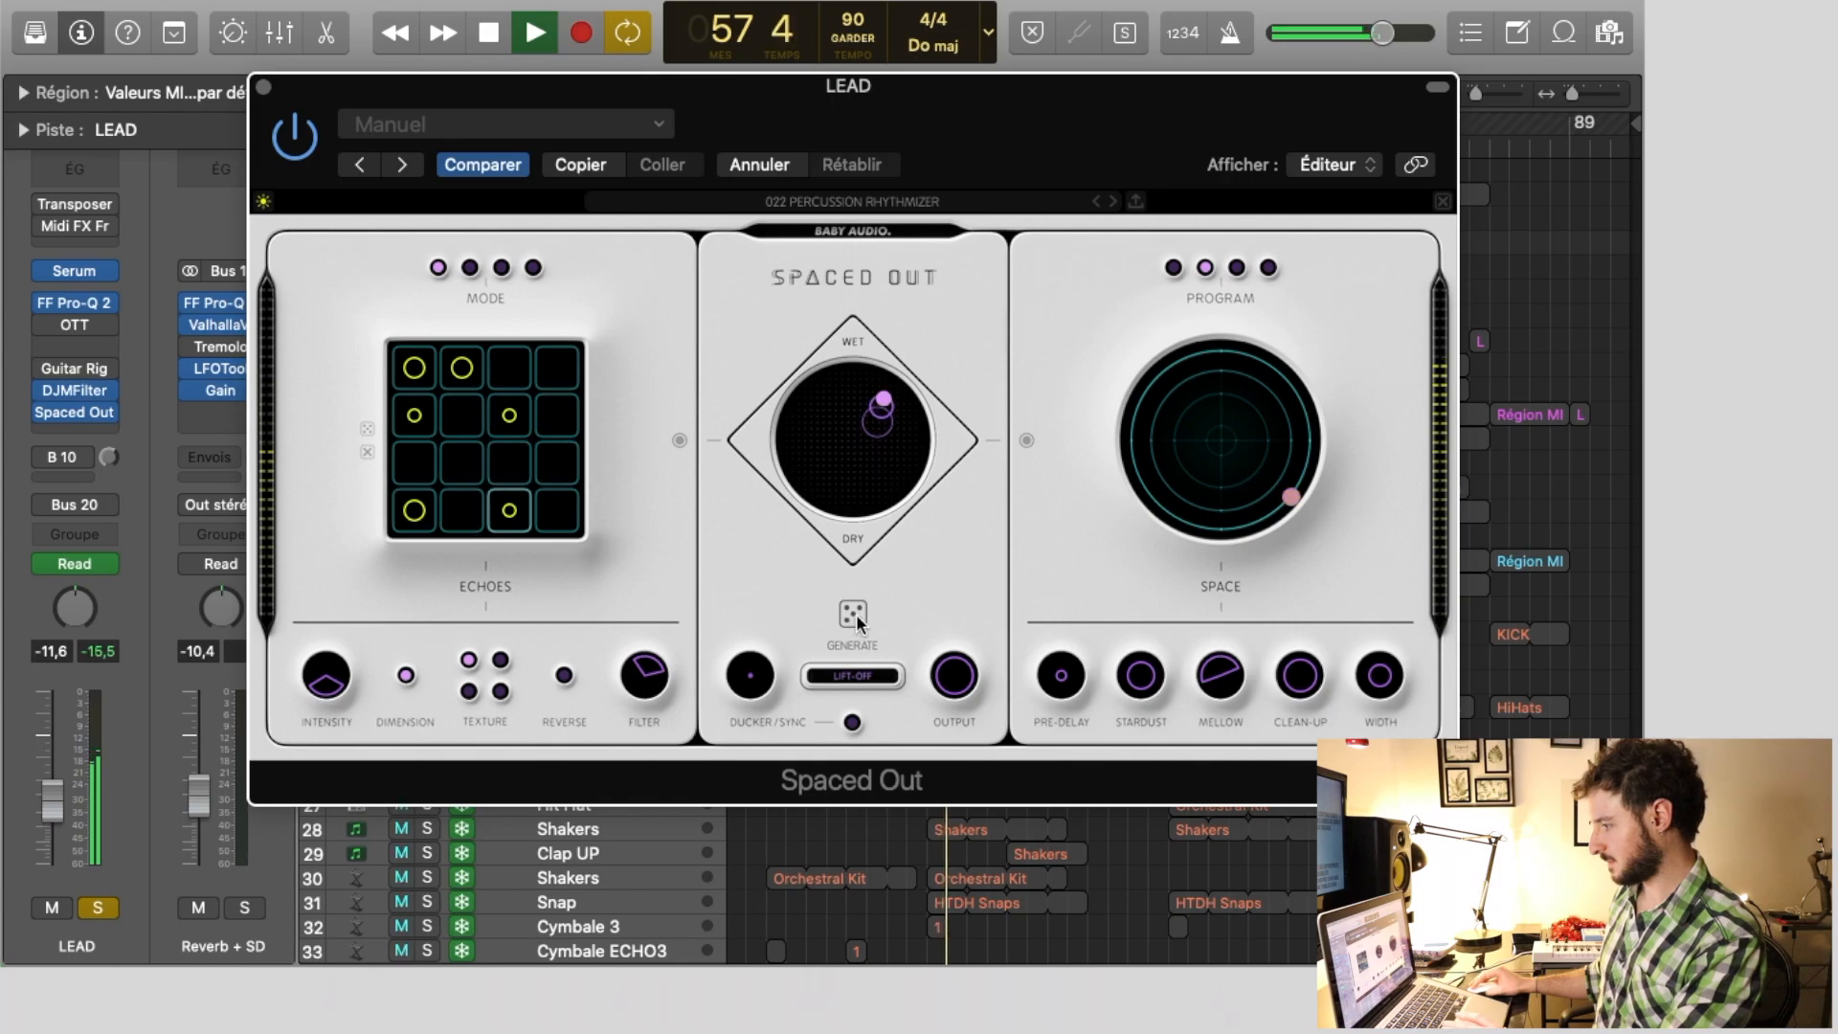